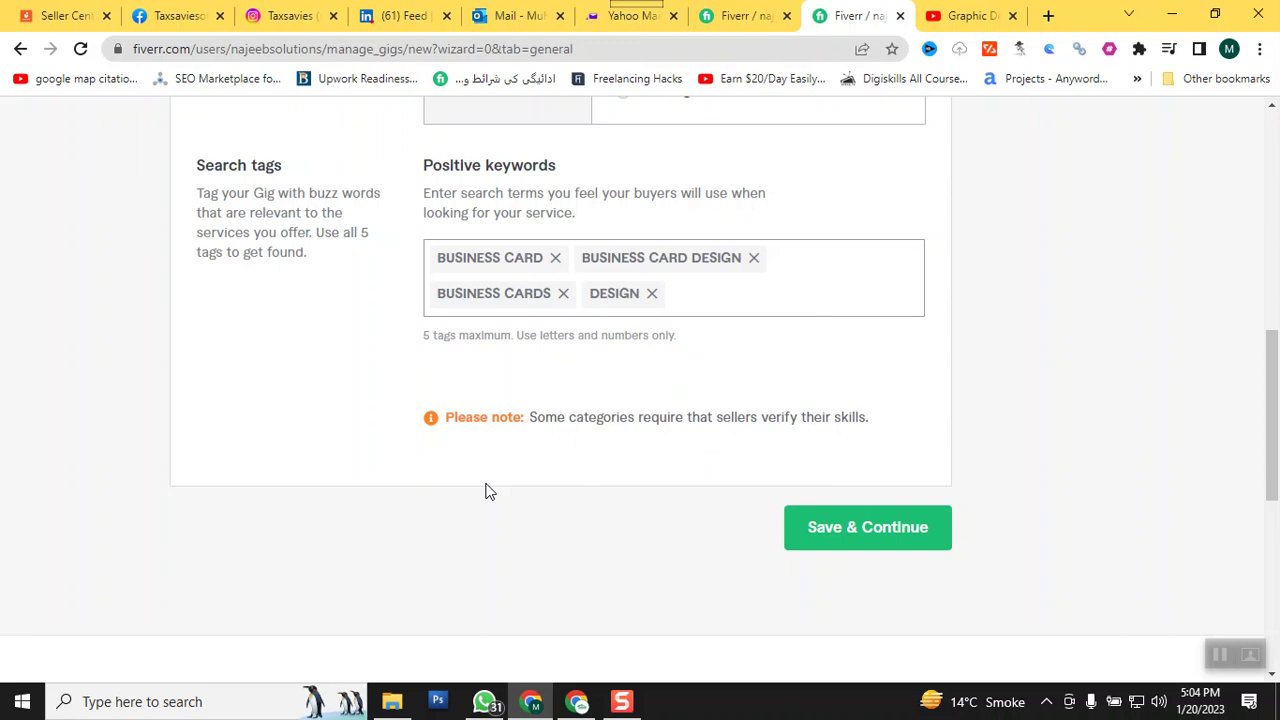
Add "card design" as the fifth search tag, and save the gig overview to continue to pricing.
type("card design")
key("Return")
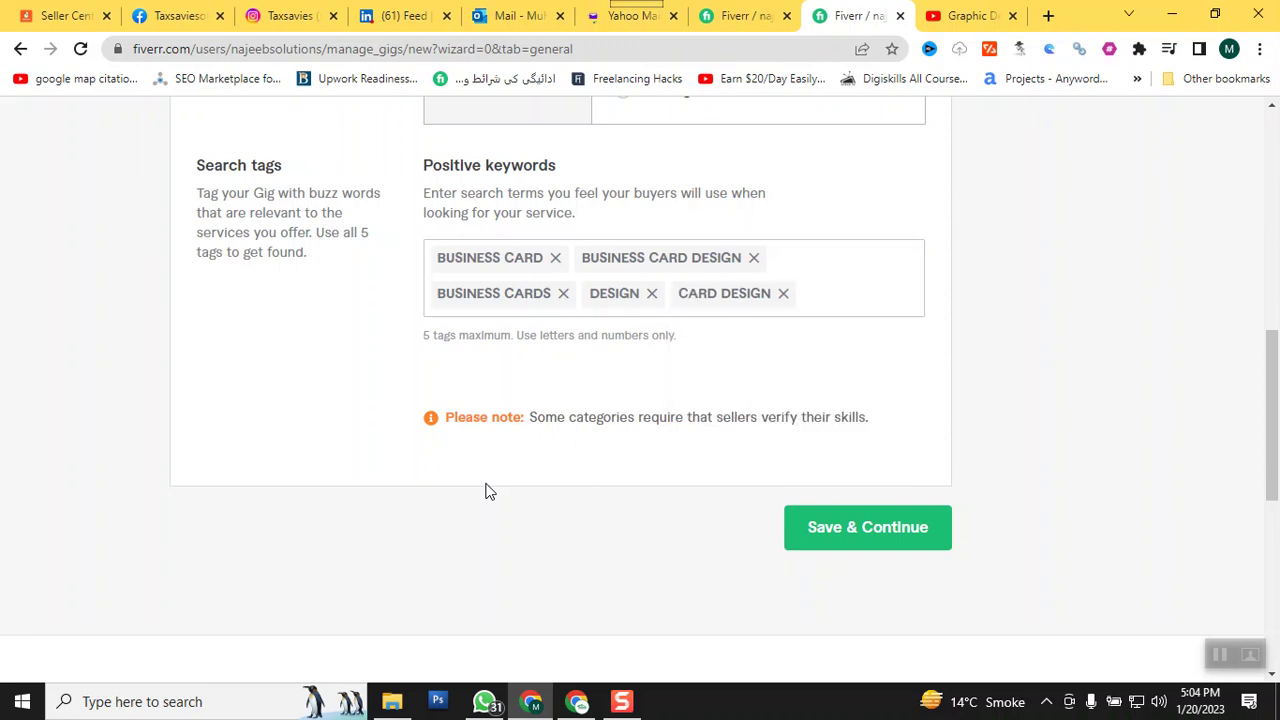
mouse_move(573, 298)
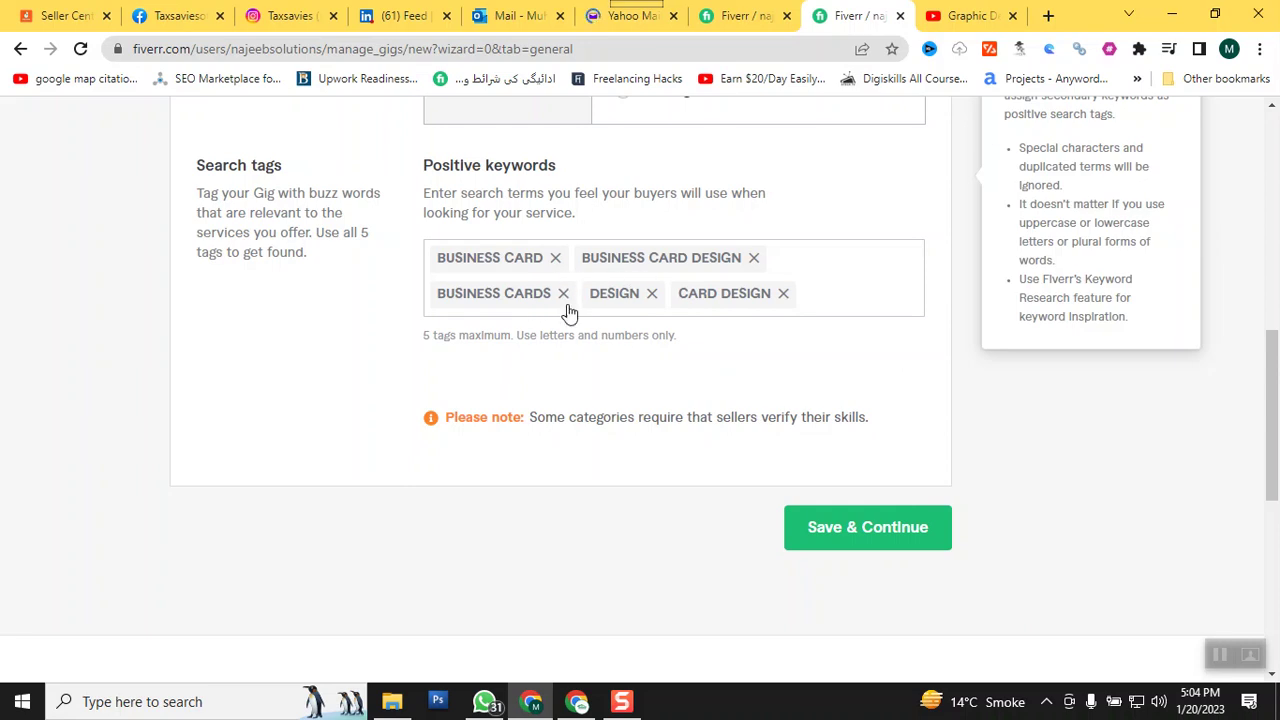
left_click(851, 528)
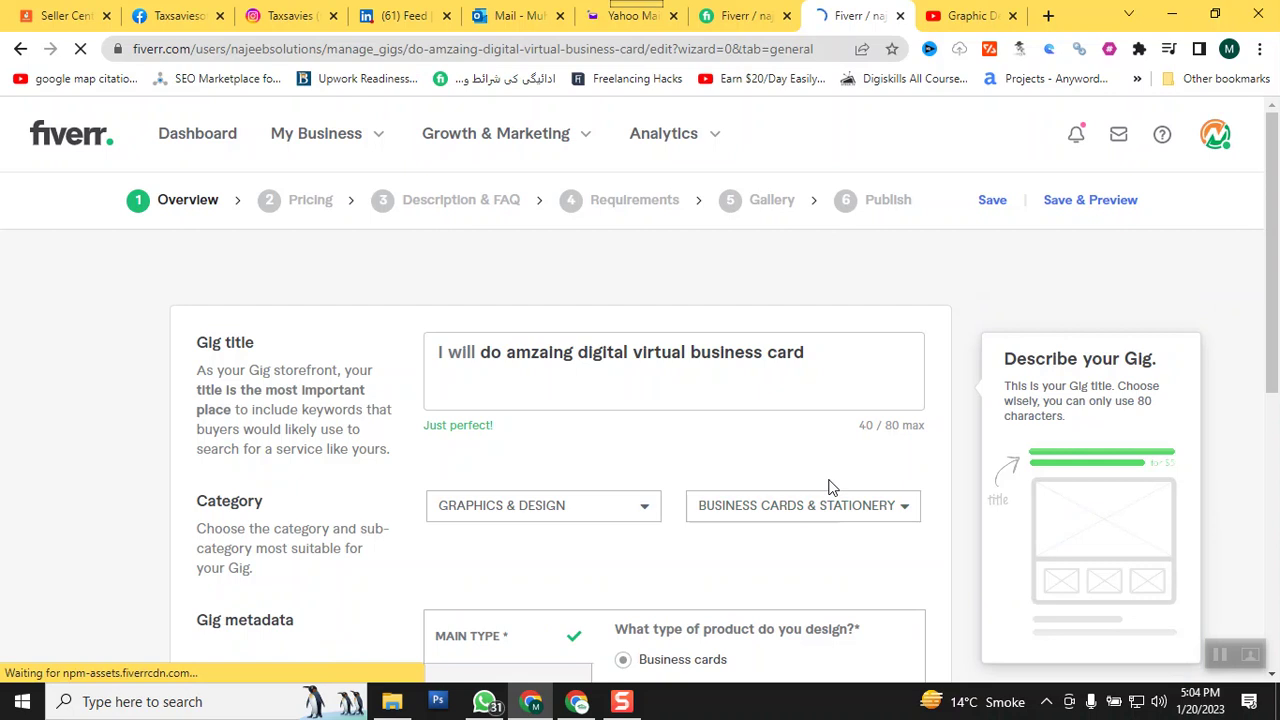
scroll(828, 487, "down", 4)
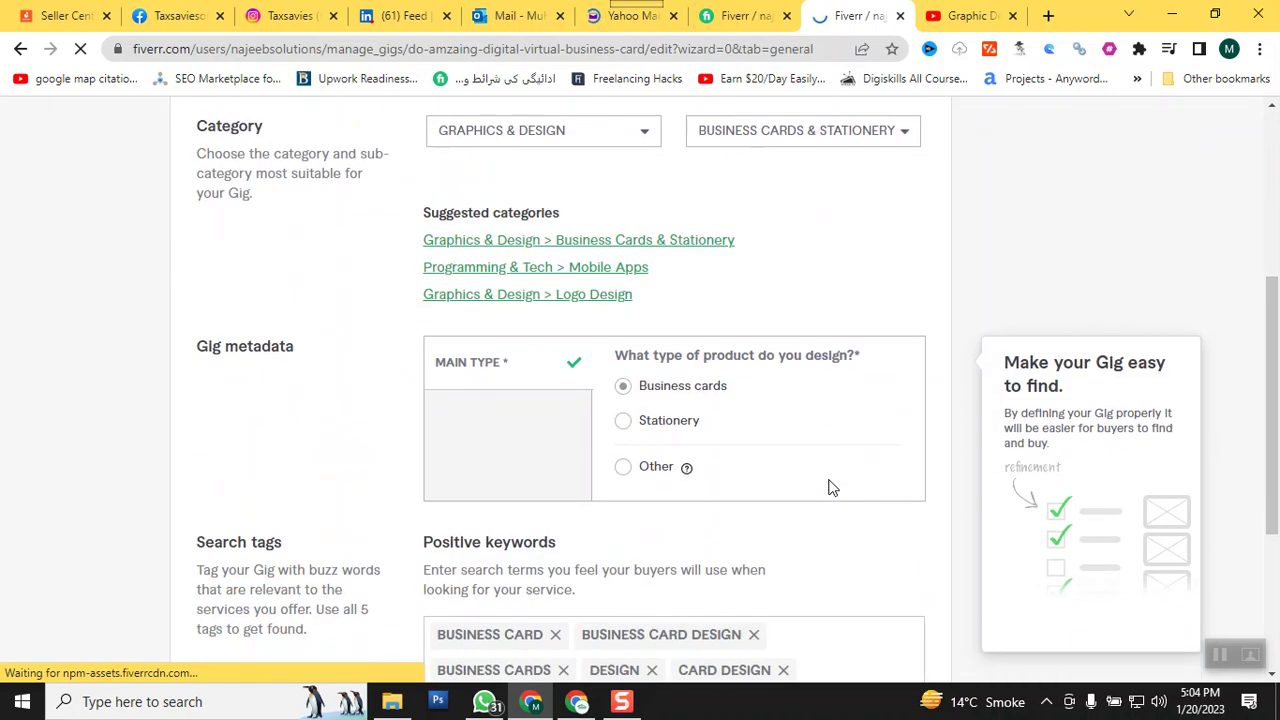
scroll(828, 487, "down", 2)
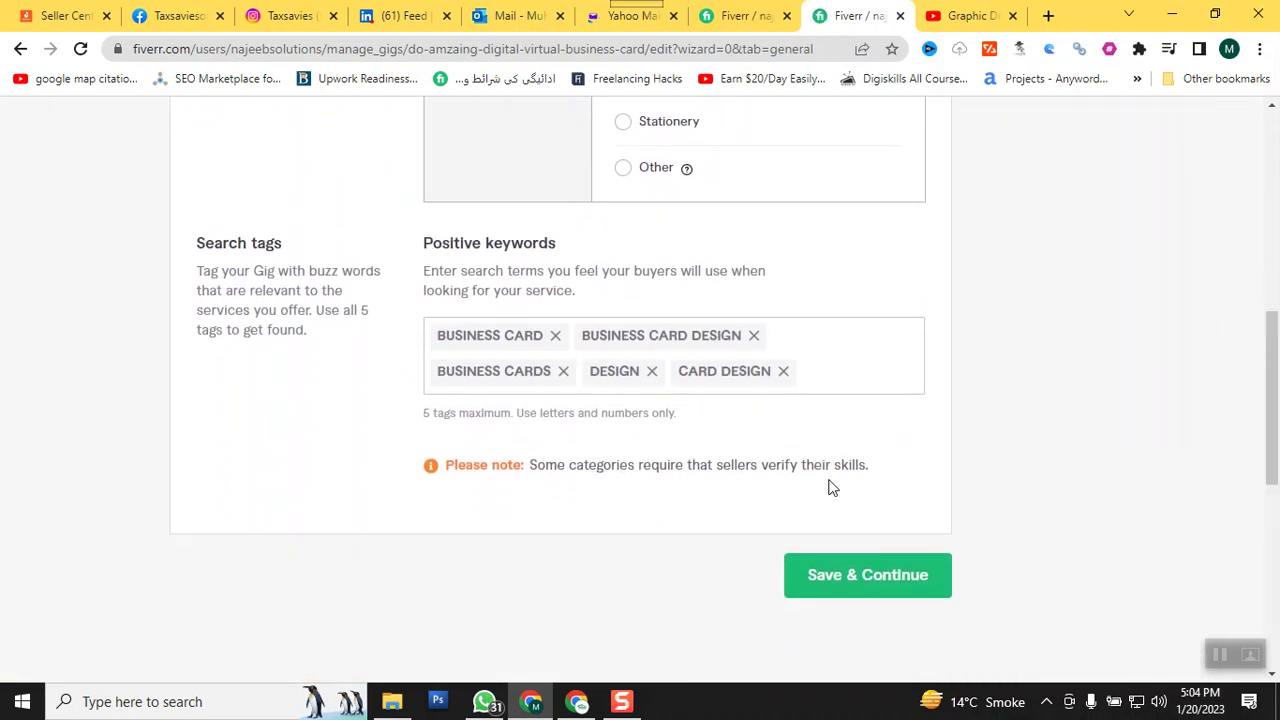
scroll(789, 457, "down", 6)
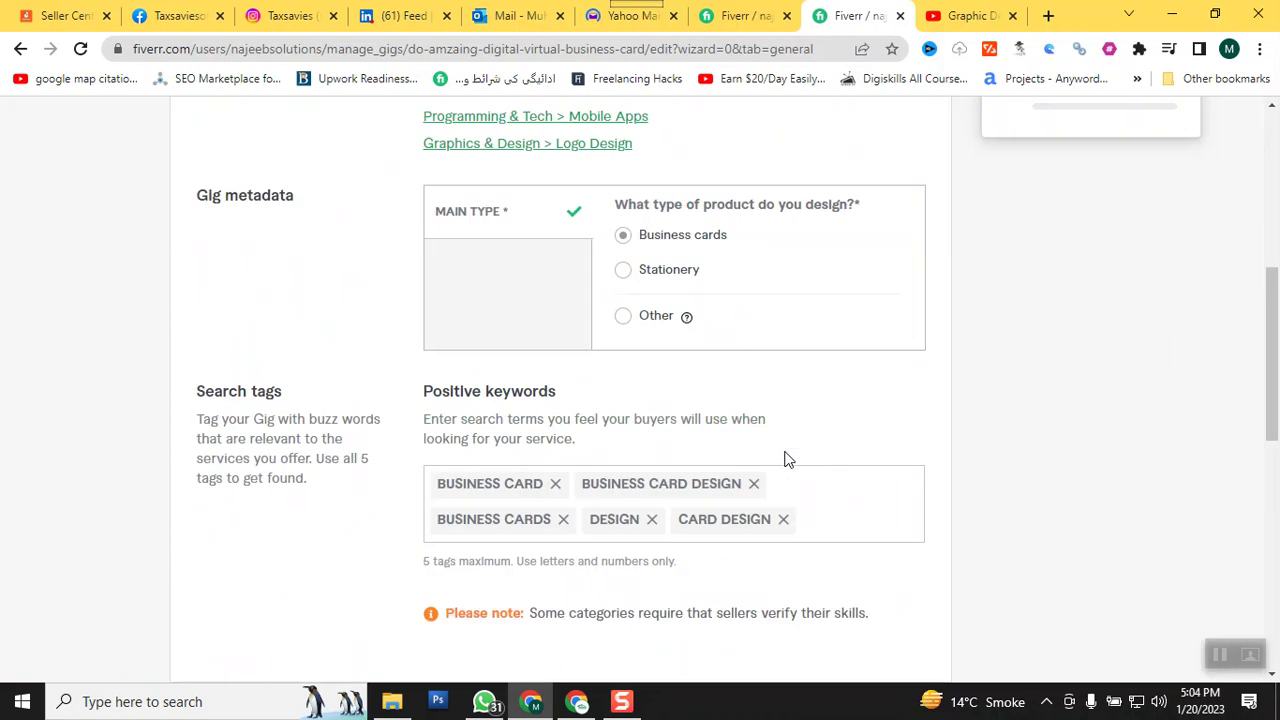
left_click(873, 494)
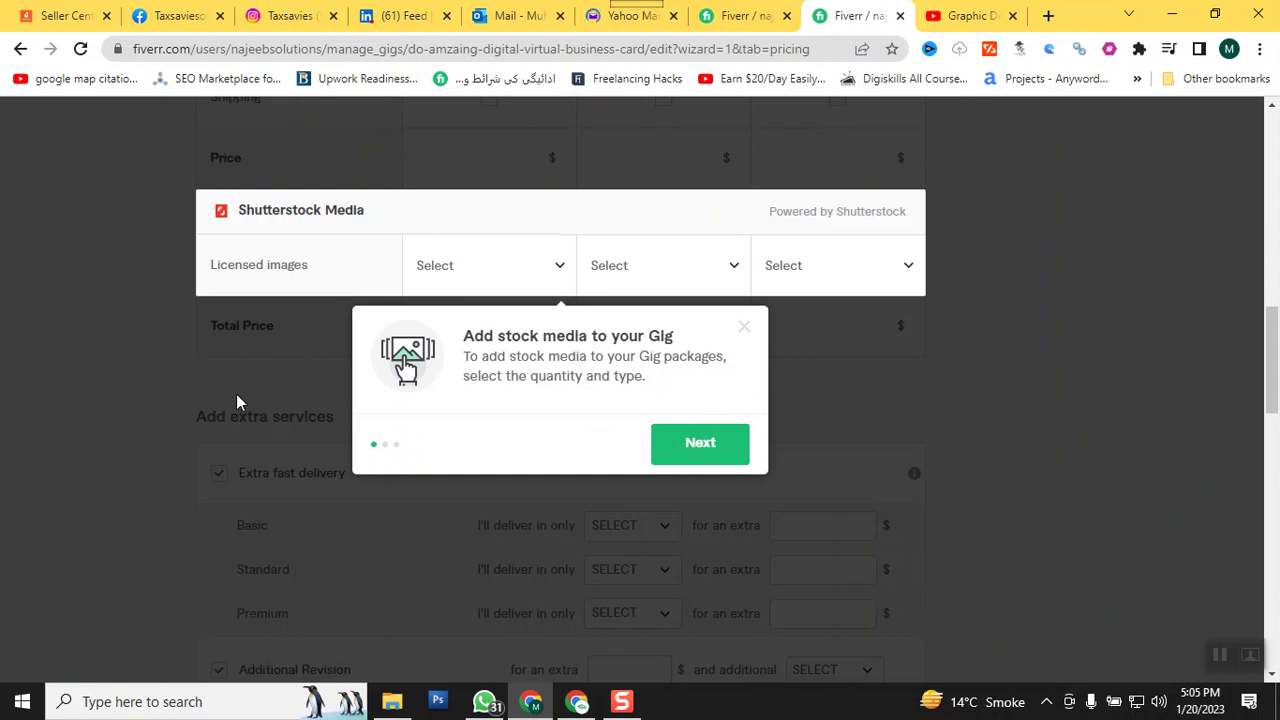
Dismiss the stock media introduction and look over the package options in the Scope & Pricing section.
left_click(697, 445)
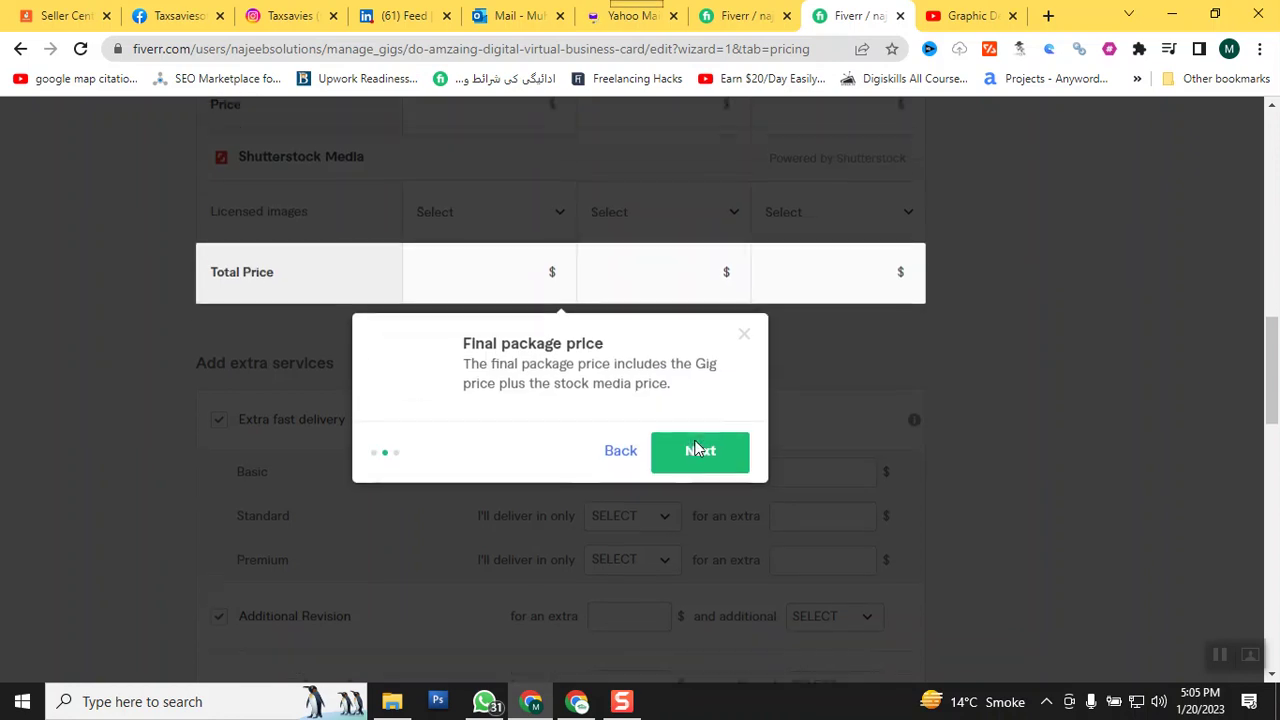
left_click(743, 327)
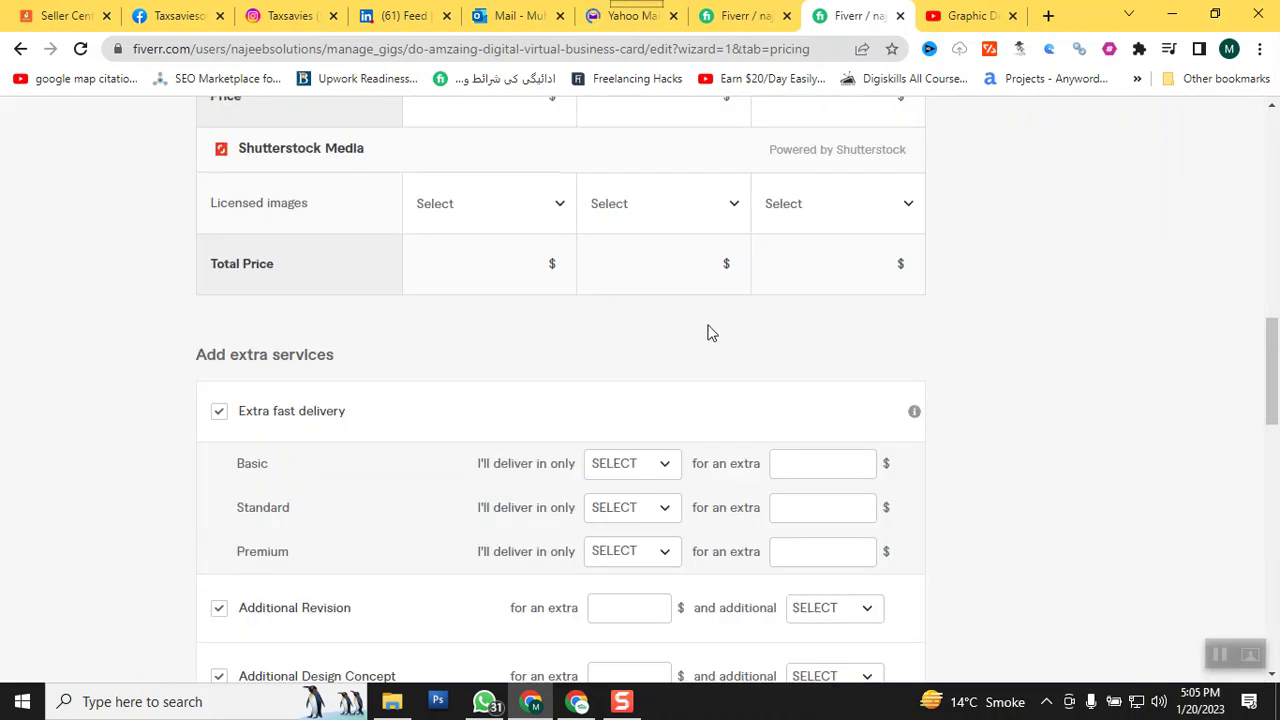
scroll(392, 344, "up", 3)
scroll(391, 346, "up", 6)
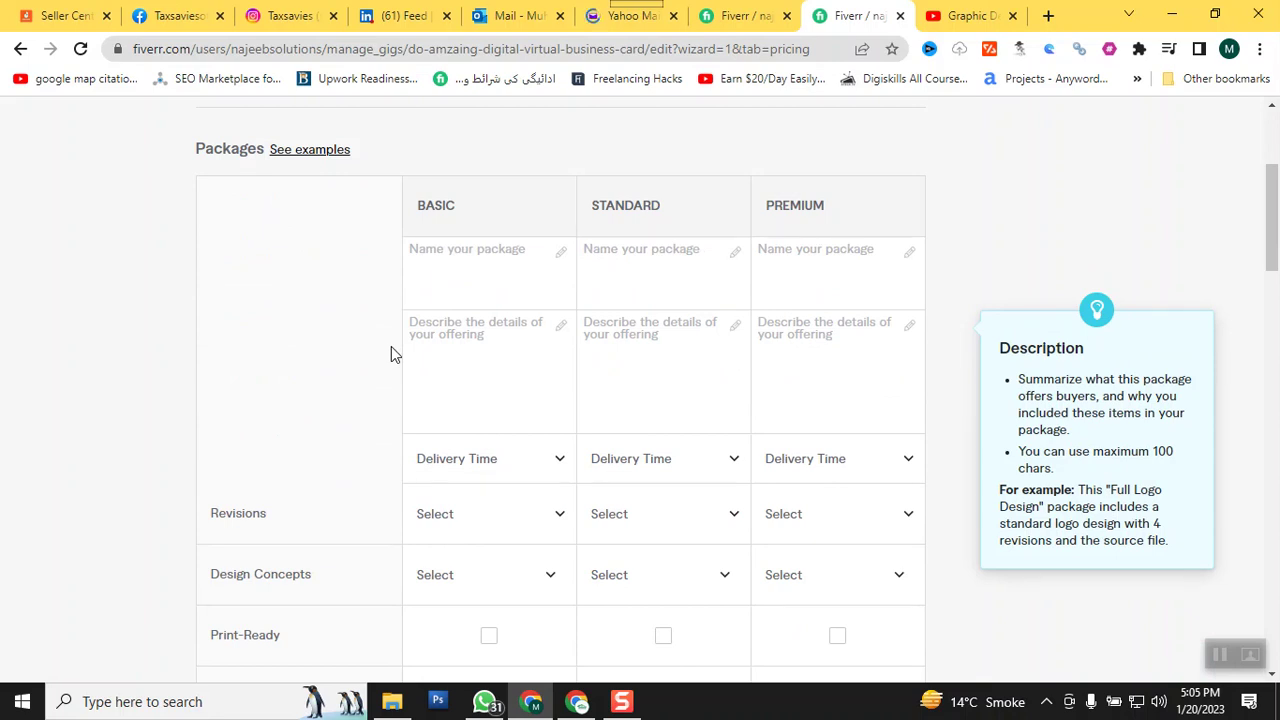
scroll(391, 354, "down", 5)
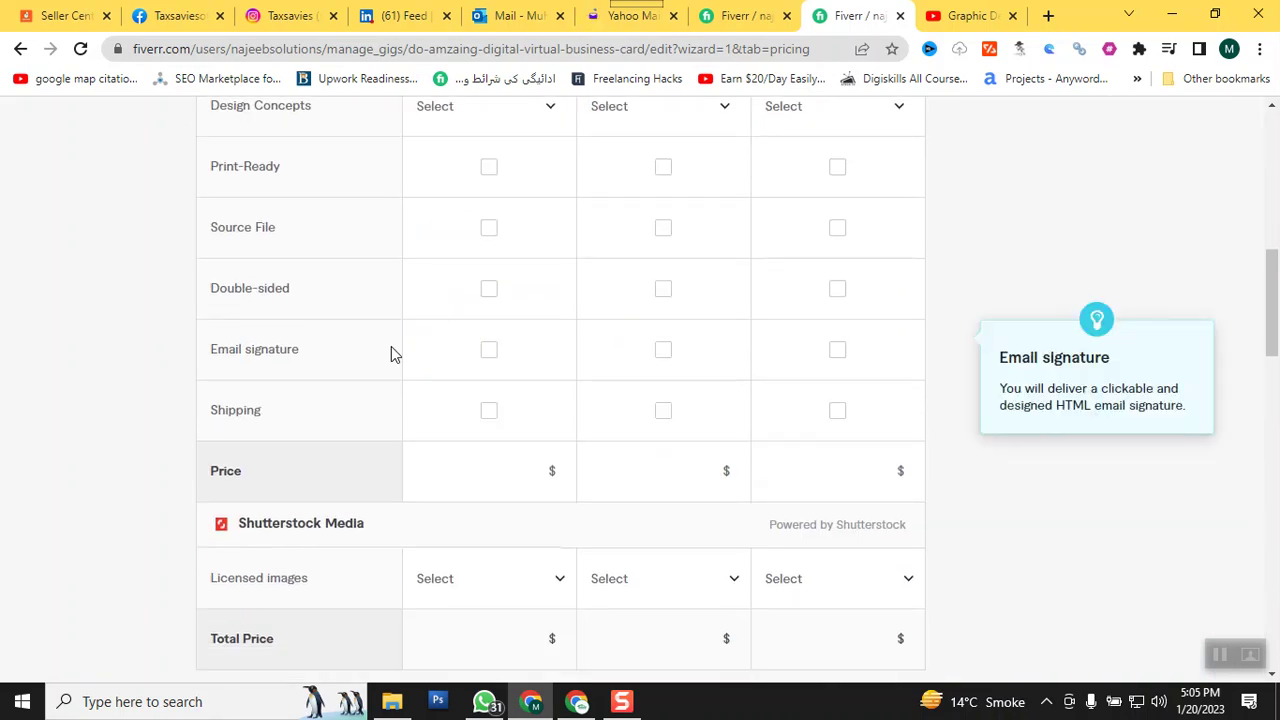
scroll(391, 354, "up", 1)
scroll(391, 350, "up", 7)
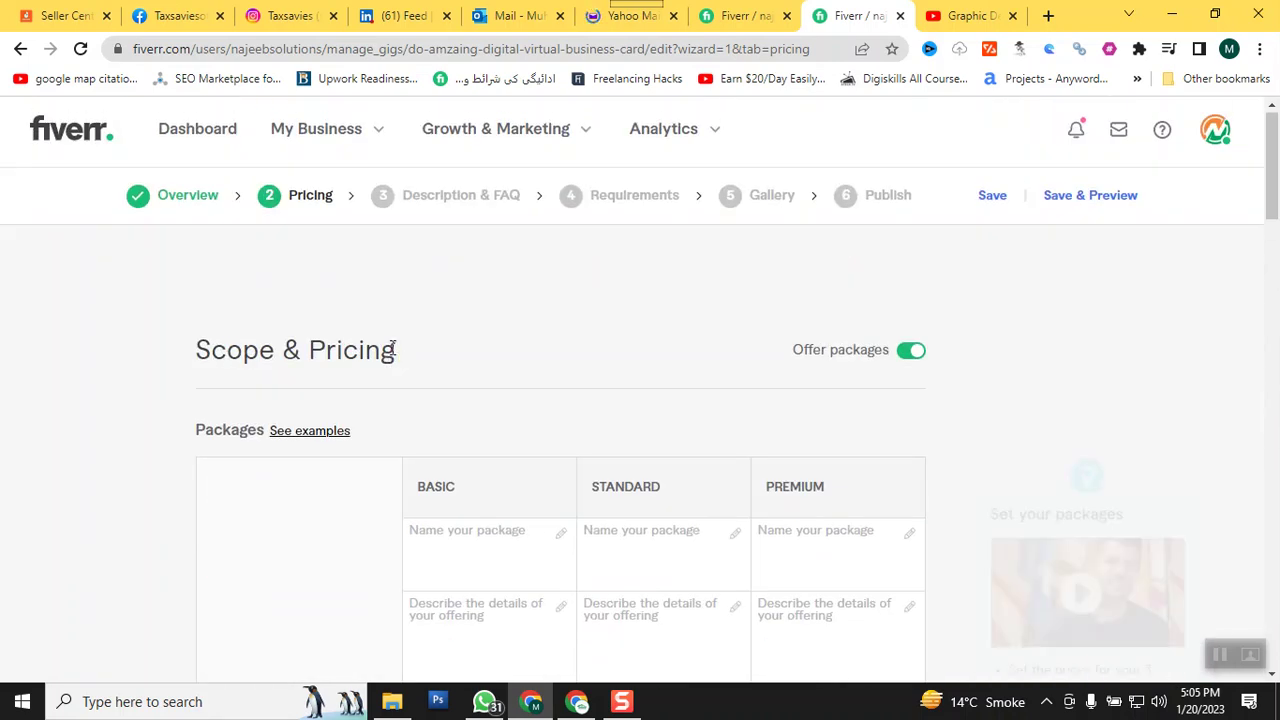
scroll(393, 350, "down", 1)
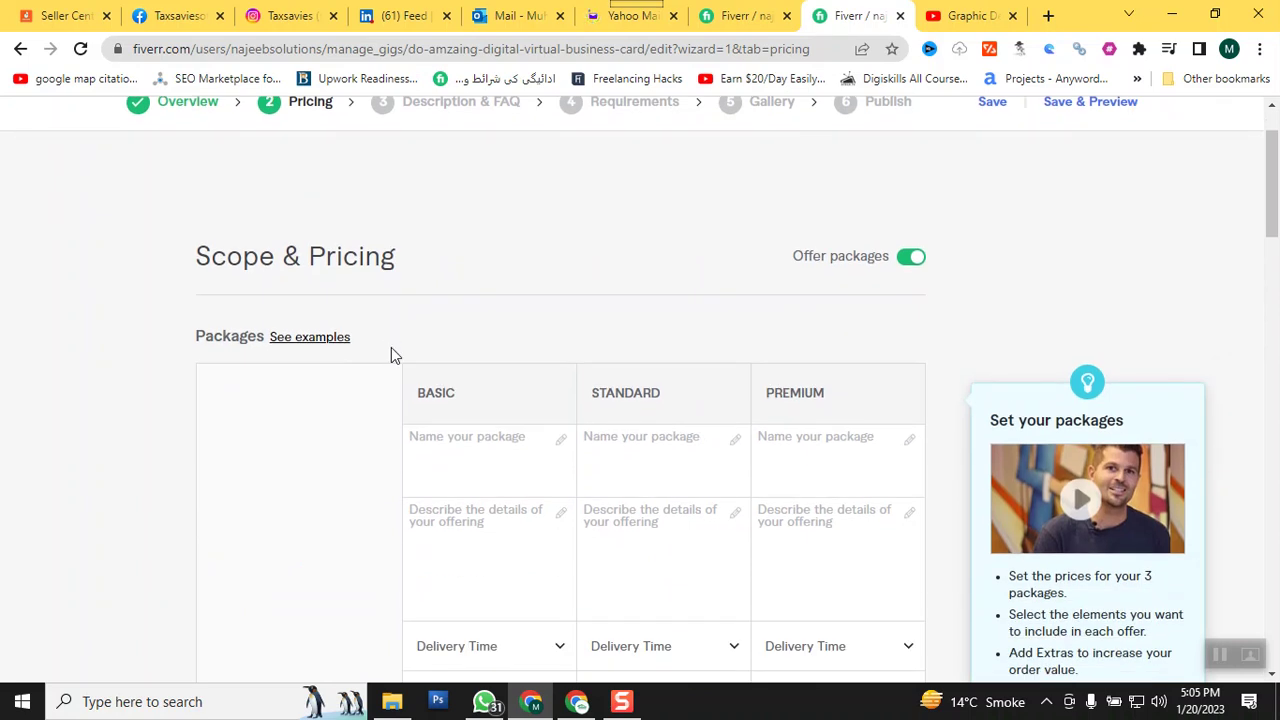
scroll(391, 354, "down", 1)
Consult the Basic package of the competing digital business card gig in the other browser window, and return to the pricing form.
left_click(425, 353)
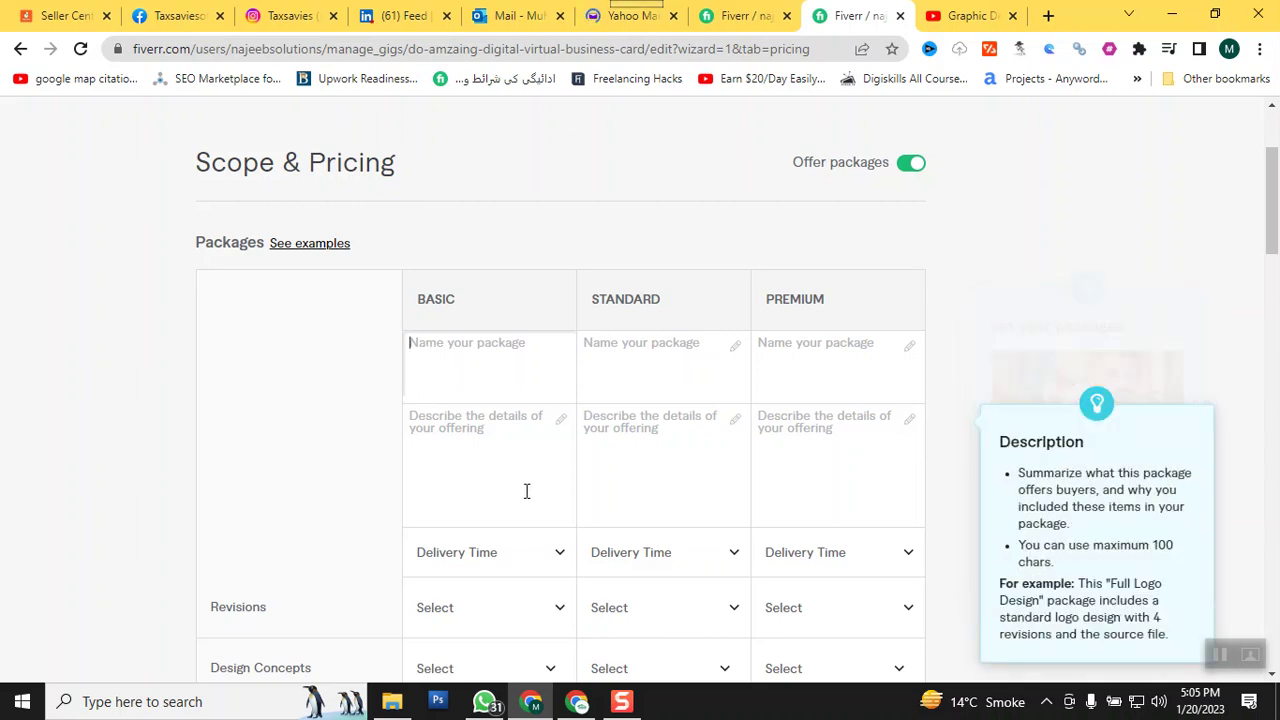
left_click(577, 701)
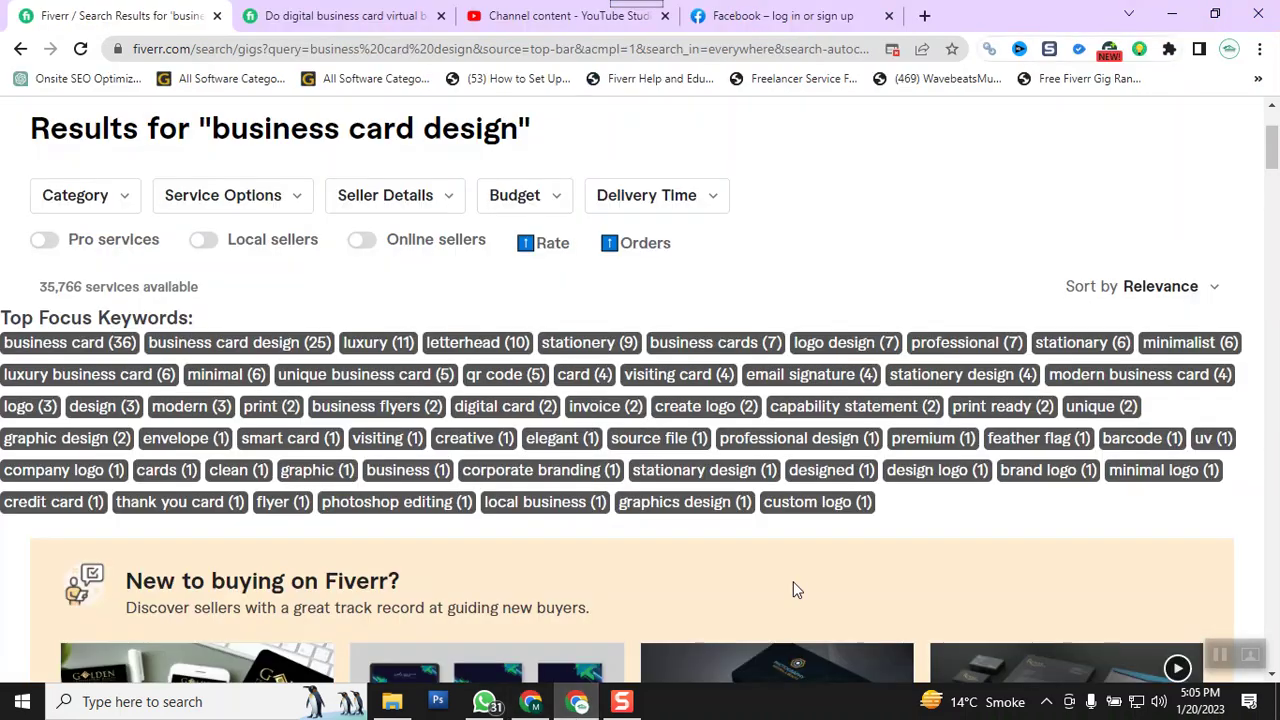
left_click(366, 14)
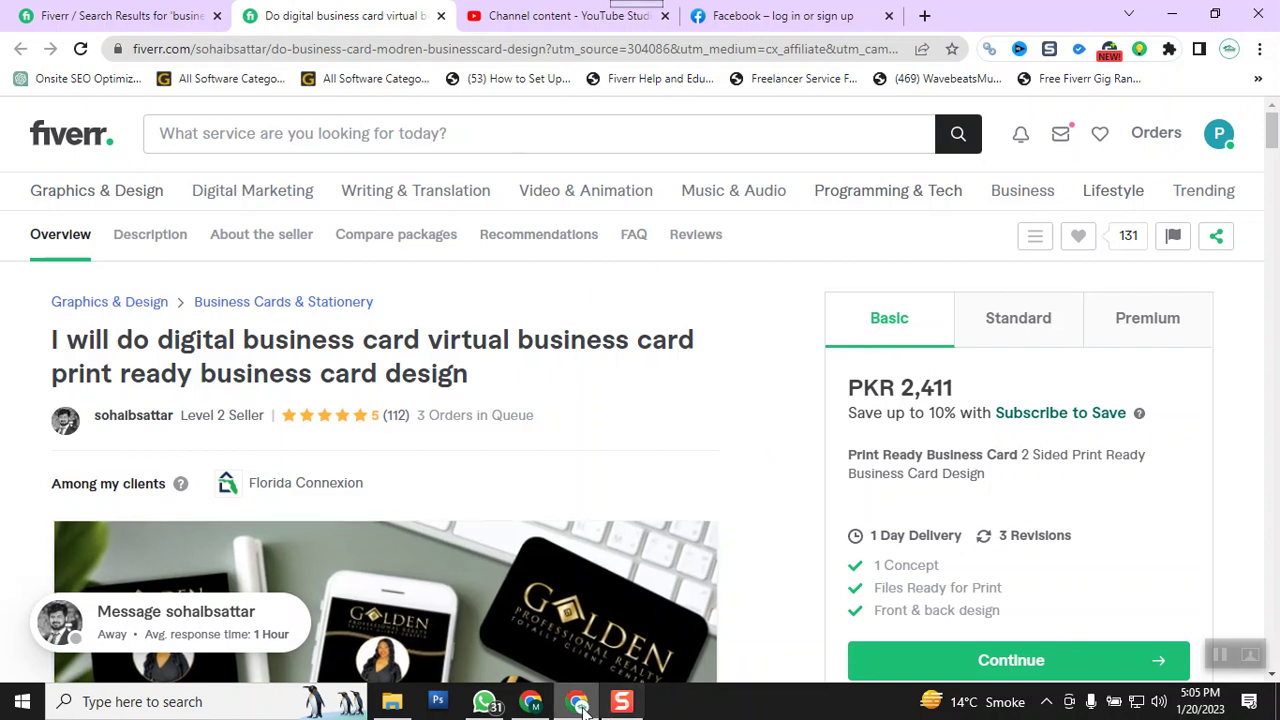
mouse_move(580, 706)
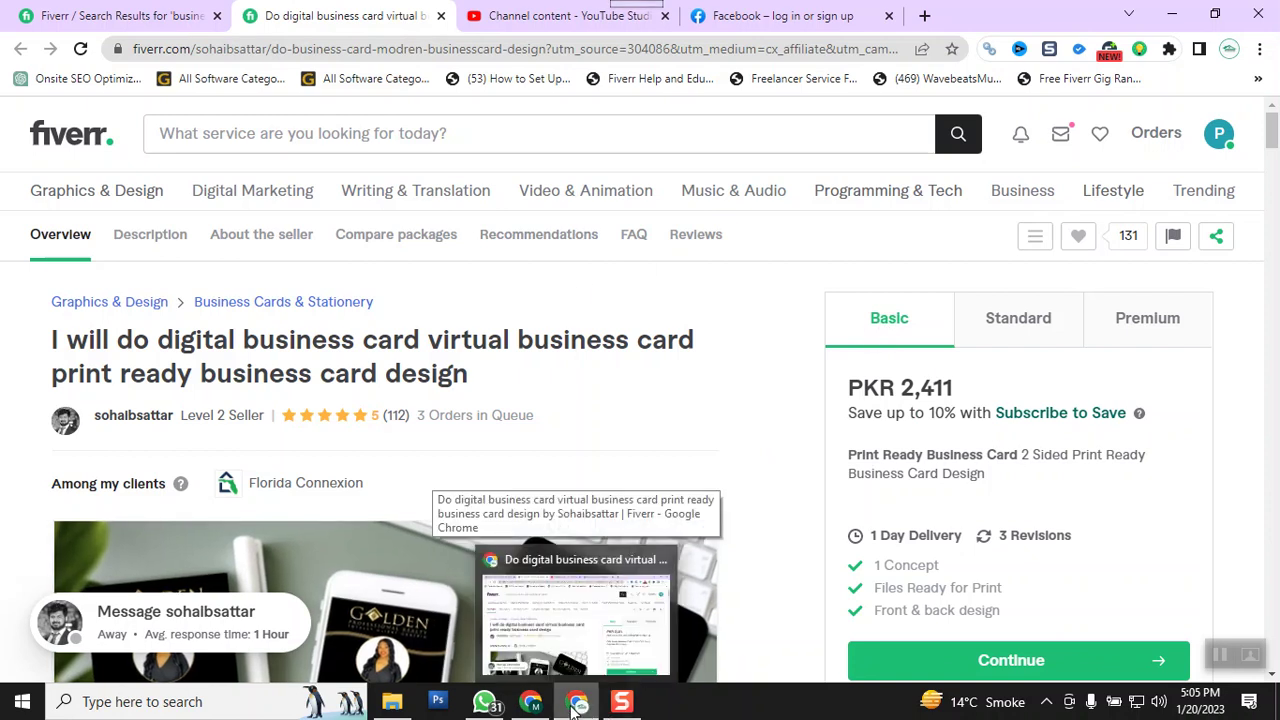
mouse_move(531, 706)
left_click(480, 600)
mouse_move(426, 464)
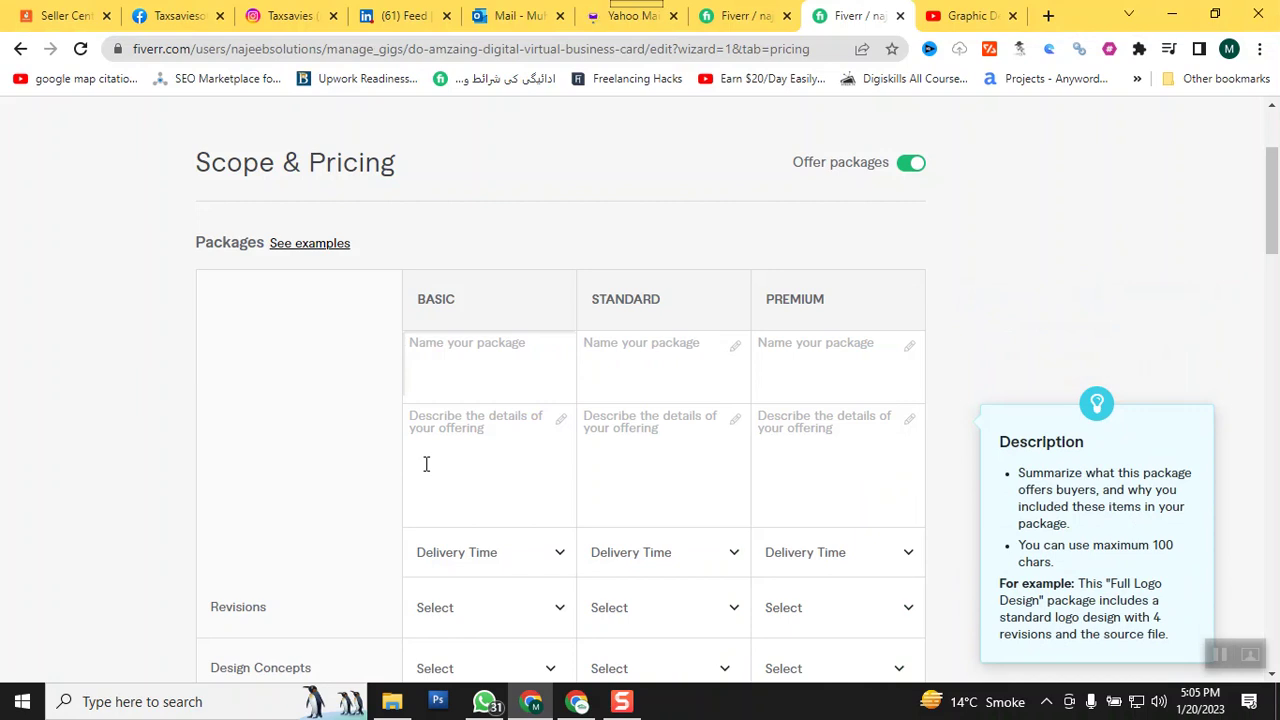
Name the Basic package "Amazing Business Card Plan1".
type("Amazing")
left_click(474, 340)
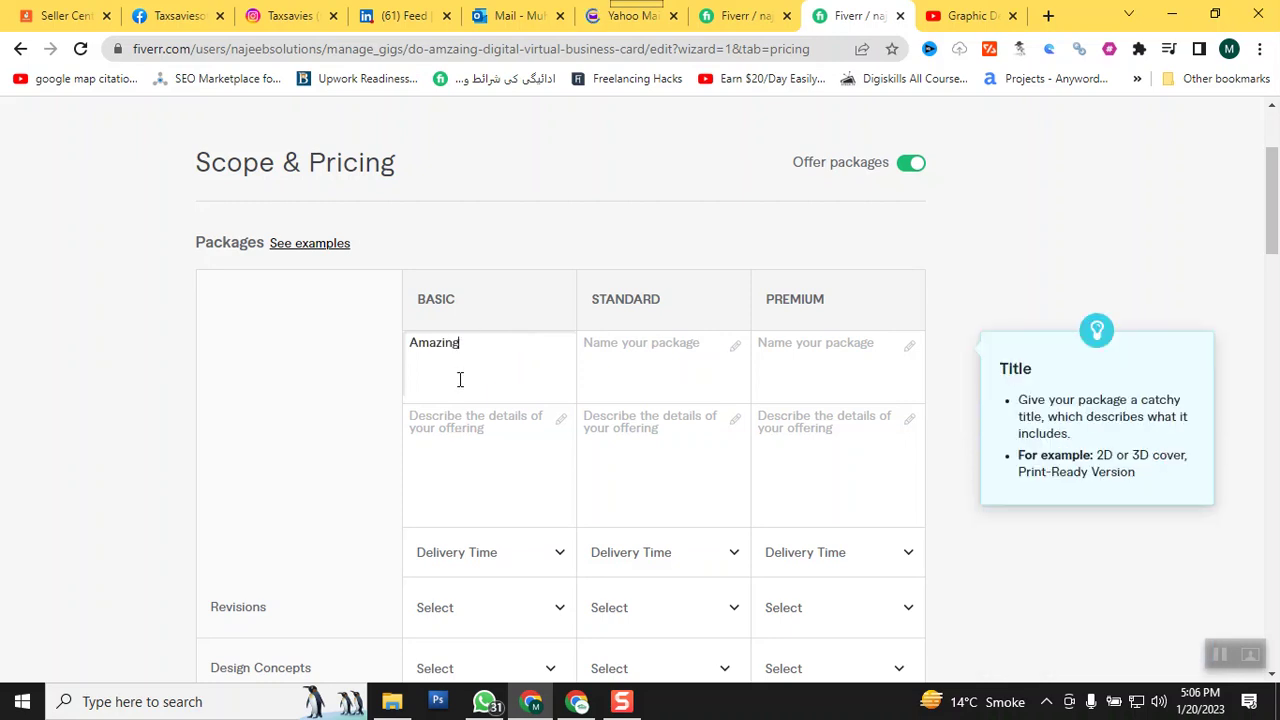
left_click(538, 481)
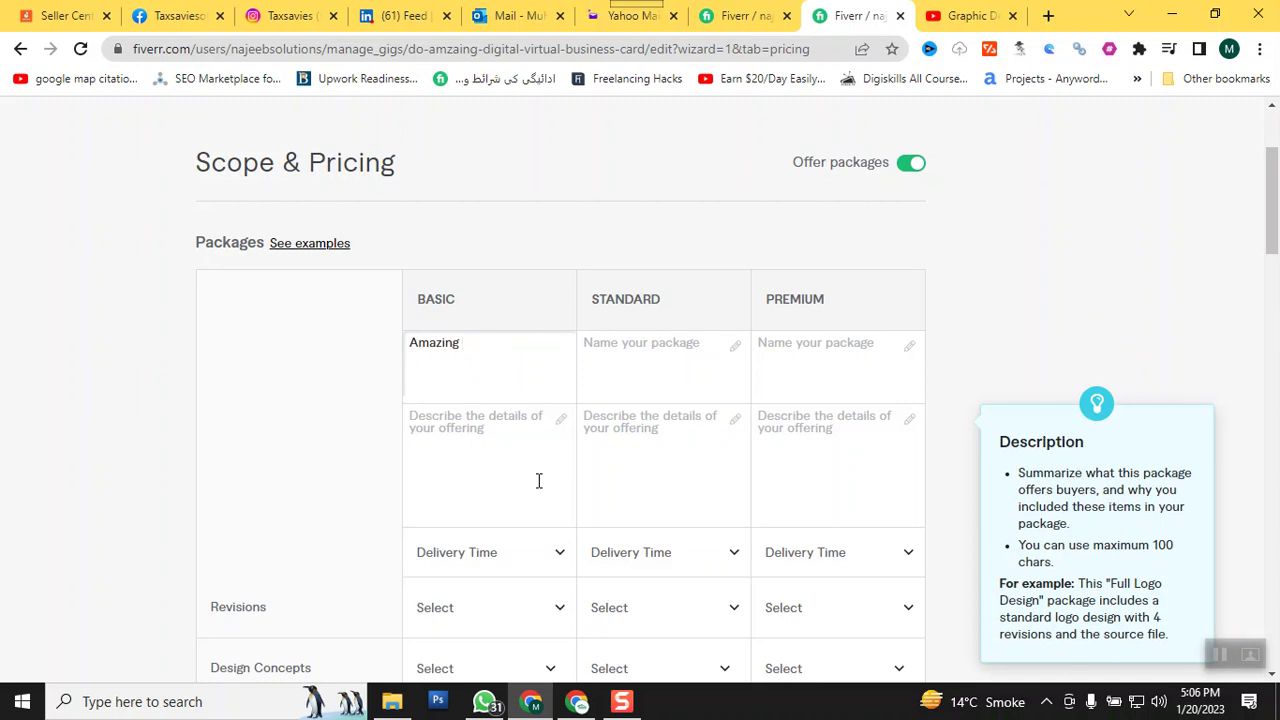
type("Business Card Plan1")
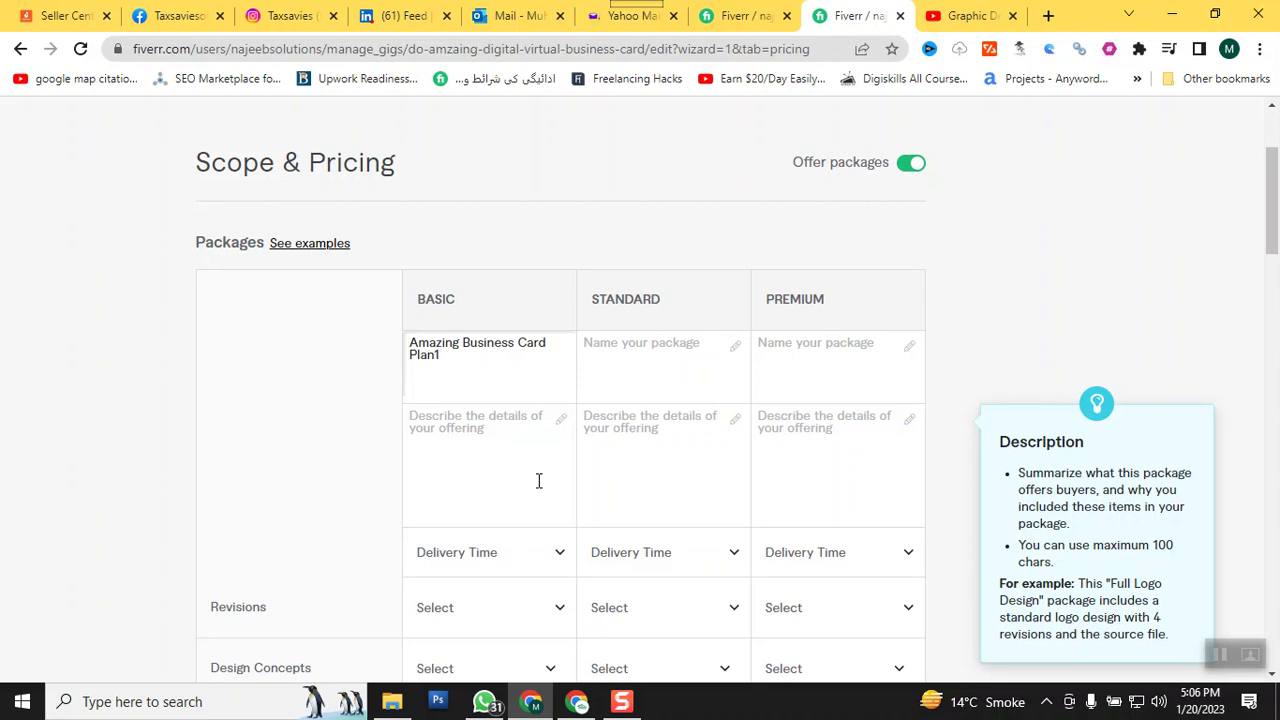
Set the Basic package's delivery time to 1 day, leaving its description empty.
scroll(538, 481, "down", 1)
left_click(456, 340)
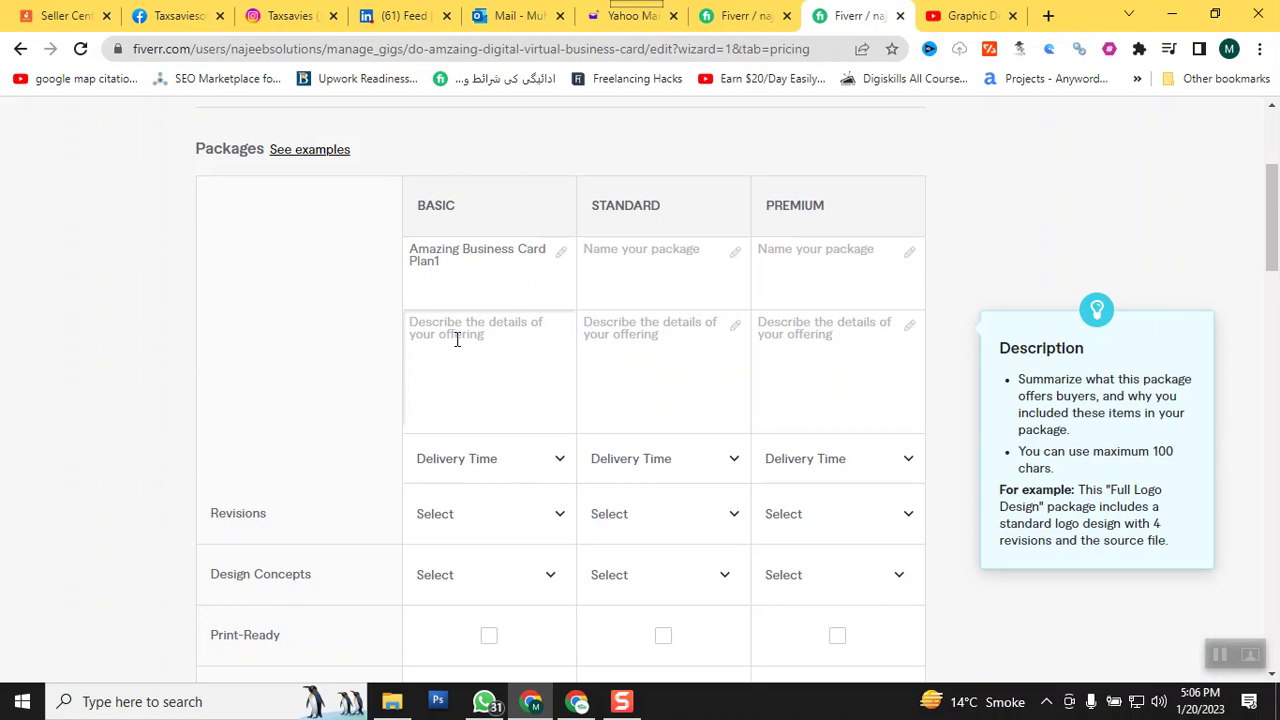
scroll(456, 340, "down", 1)
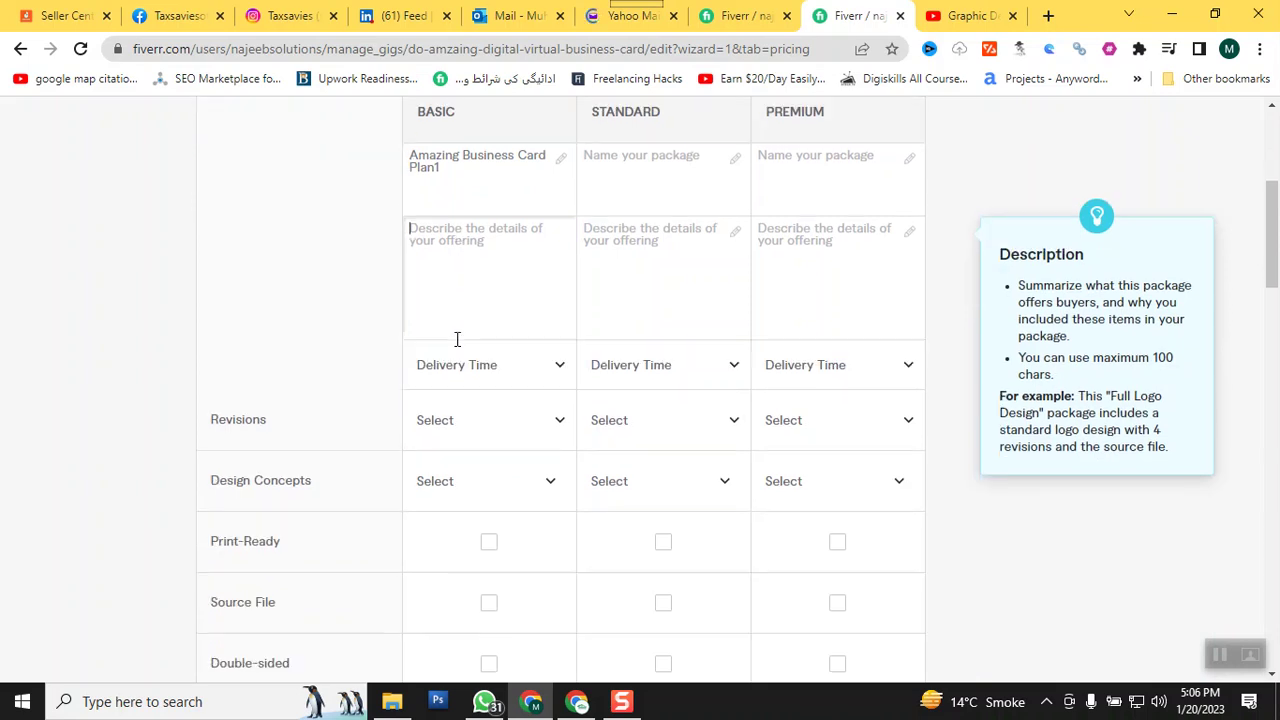
left_click(559, 376)
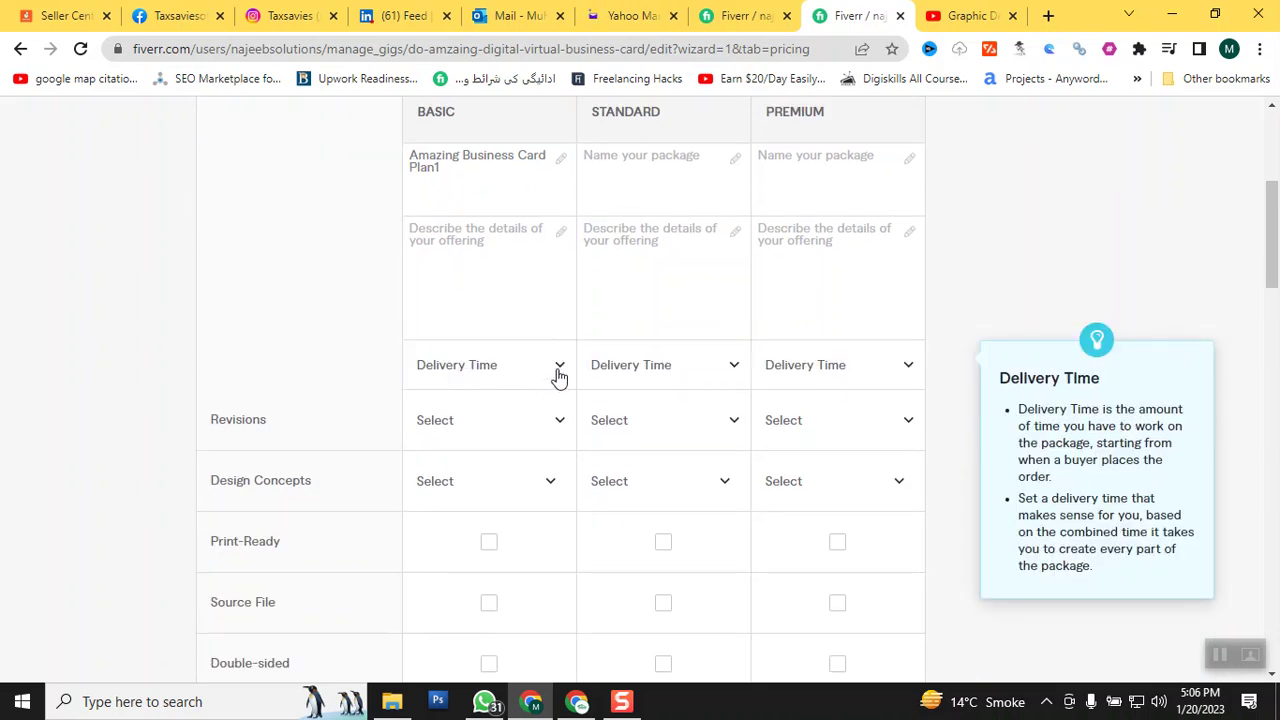
left_click(559, 376)
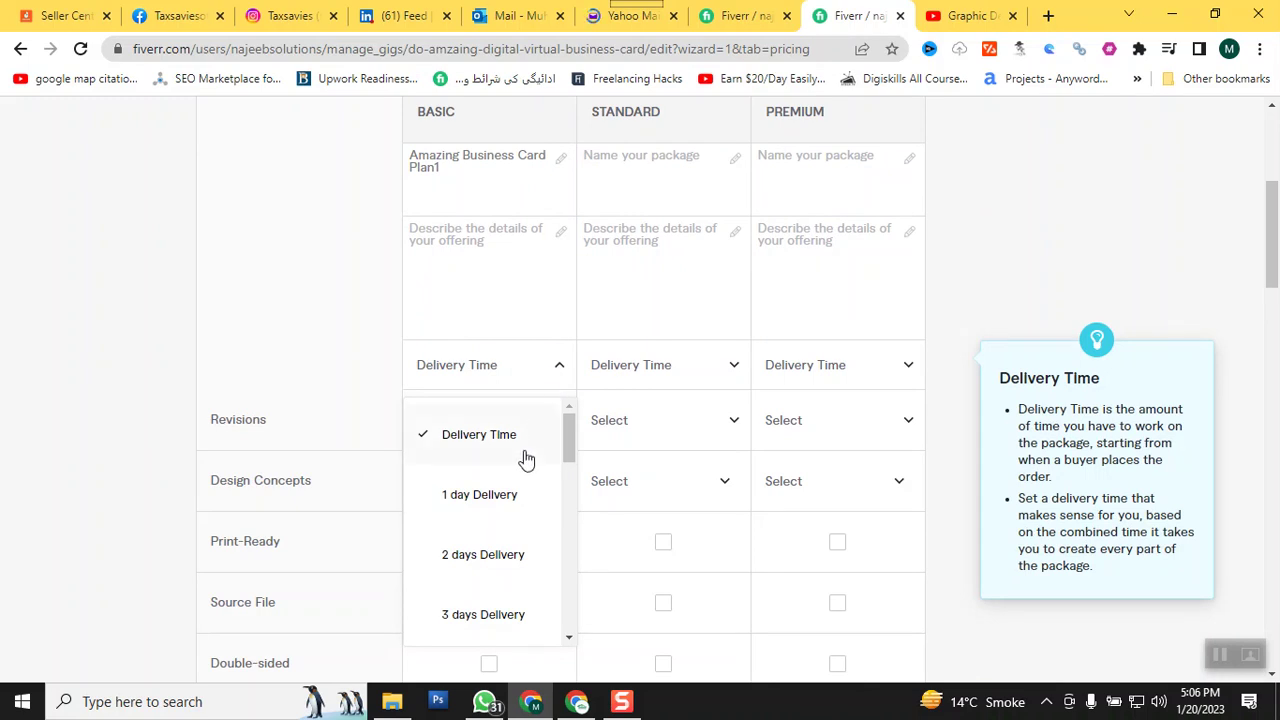
left_click(493, 497)
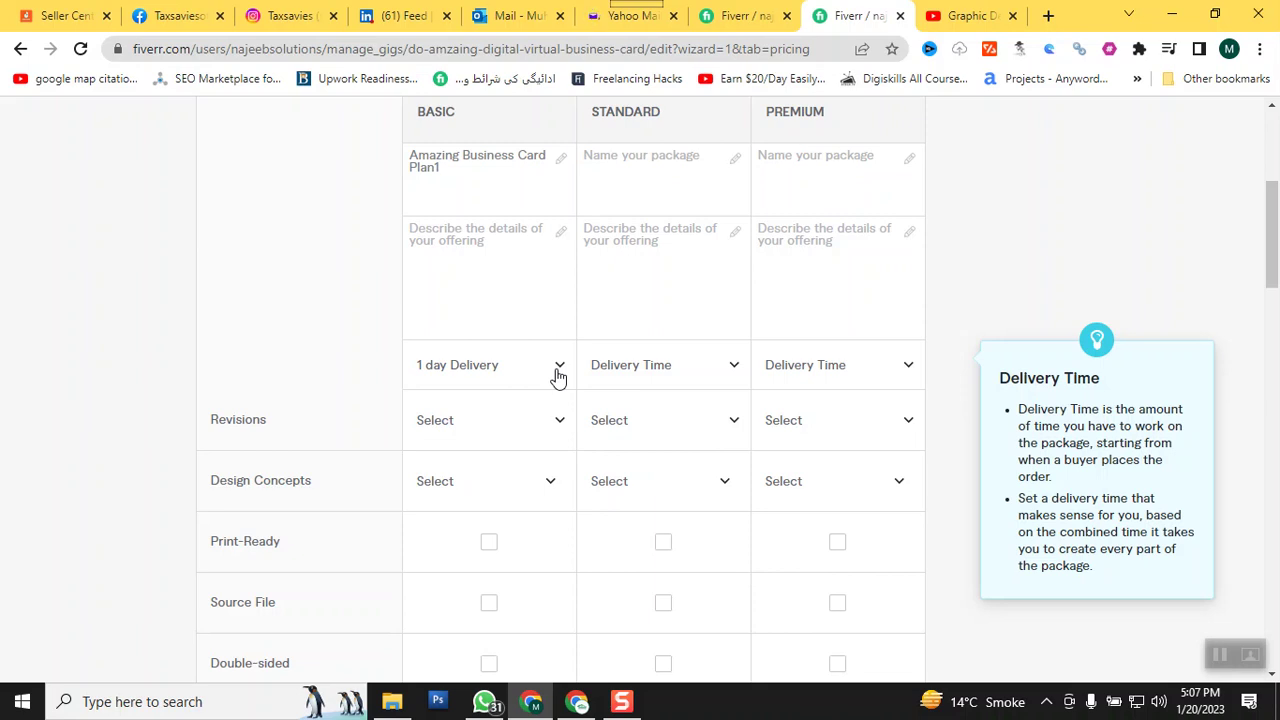
Check the delivery time and revisions offered by the competing gig, and return to the package table.
left_click(578, 702)
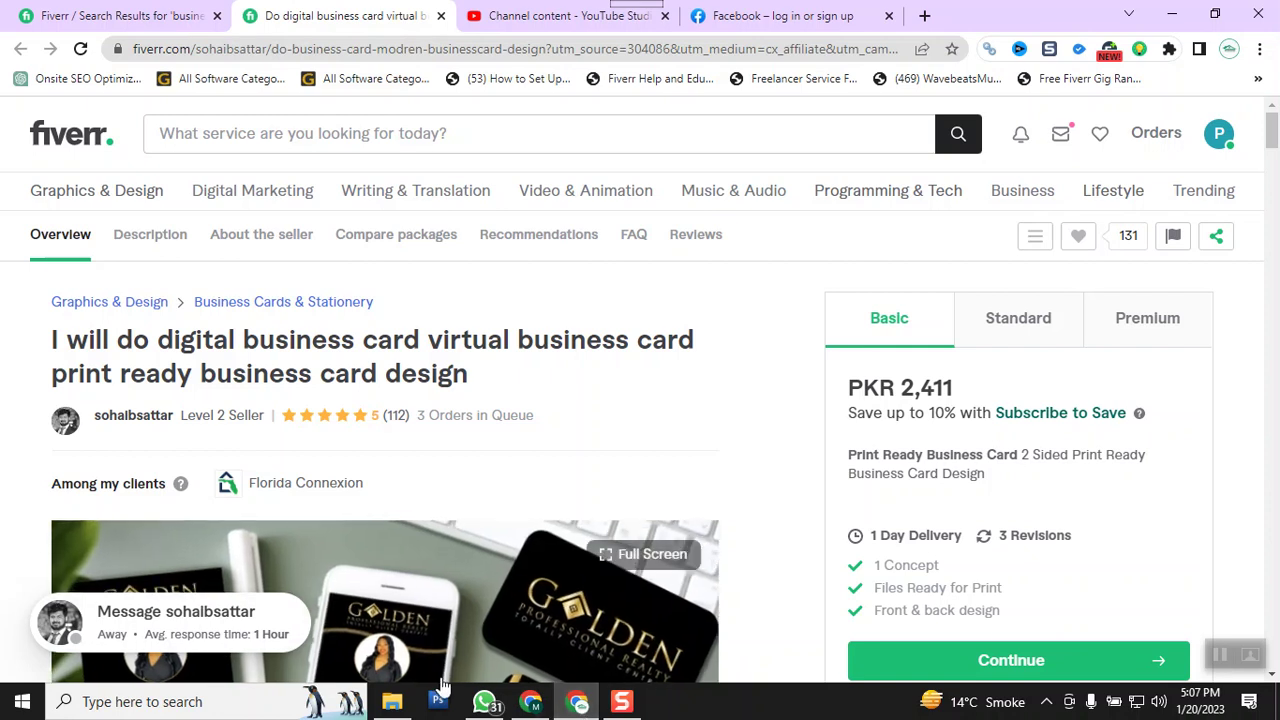
left_click(533, 708)
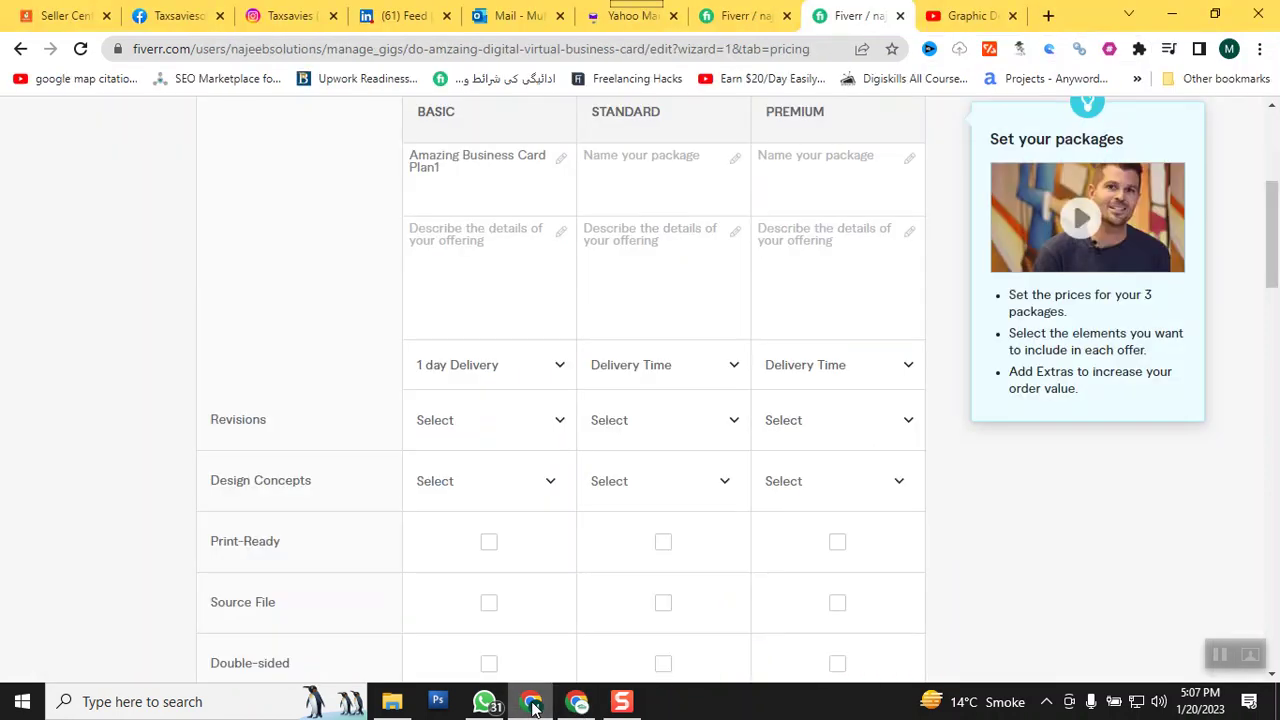
mouse_move(351, 391)
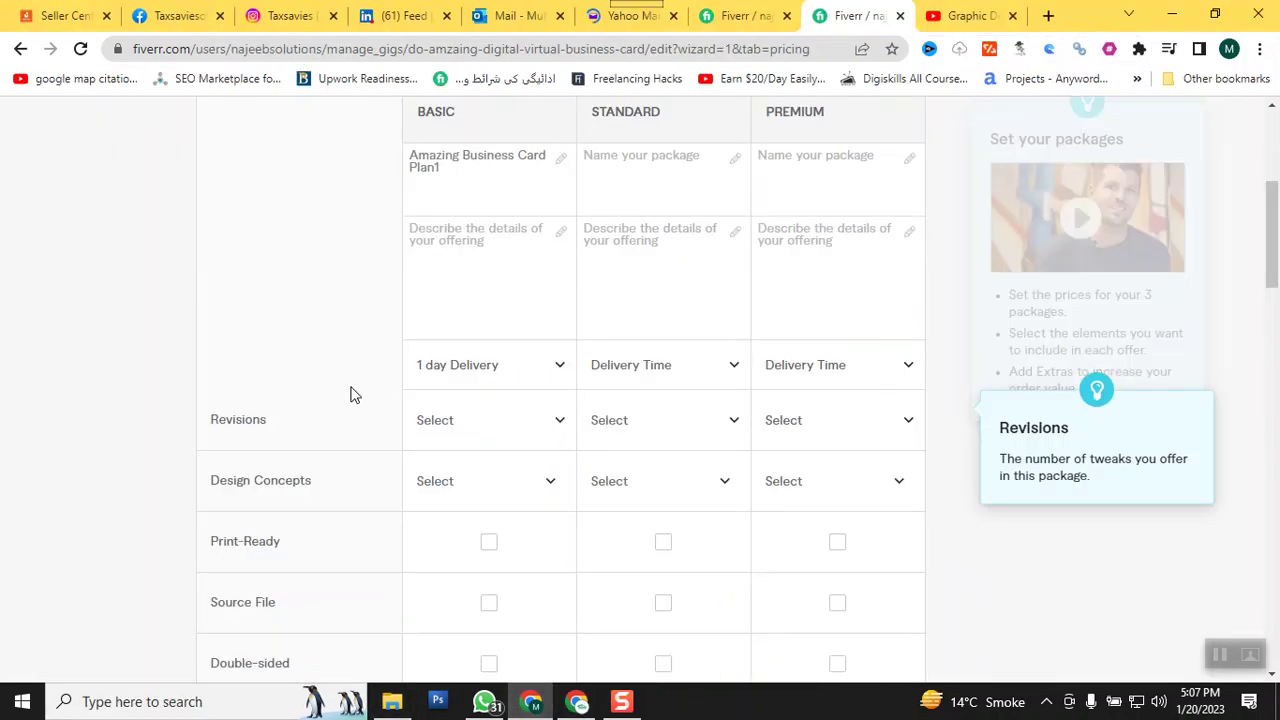
Set the Basic package to 2 revisions and 3 design concepts.
left_click(563, 424)
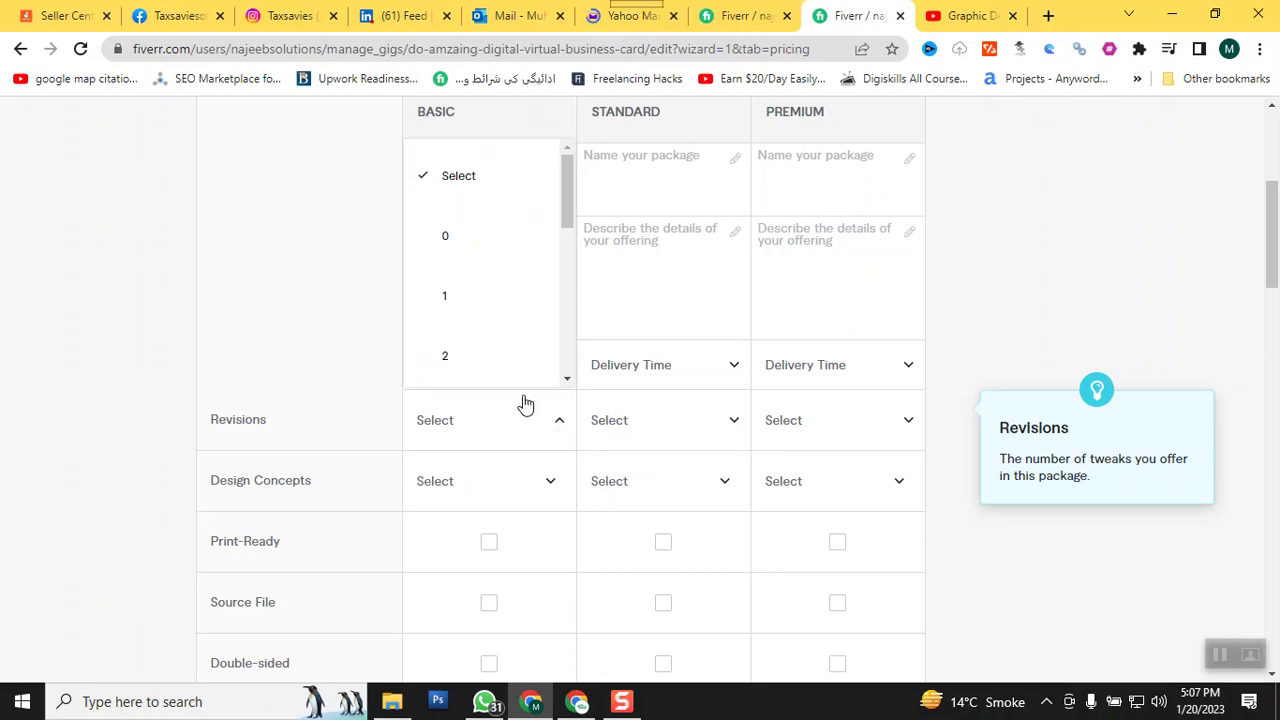
left_click(470, 362)
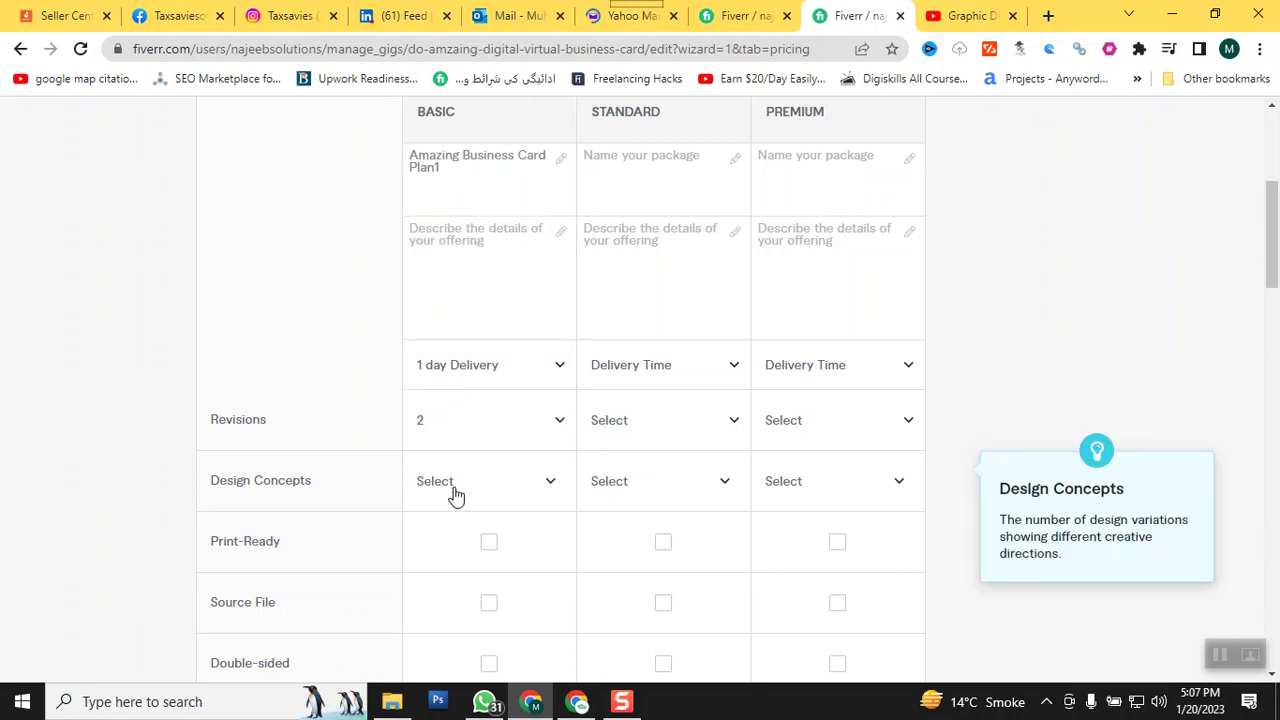
left_click(512, 503)
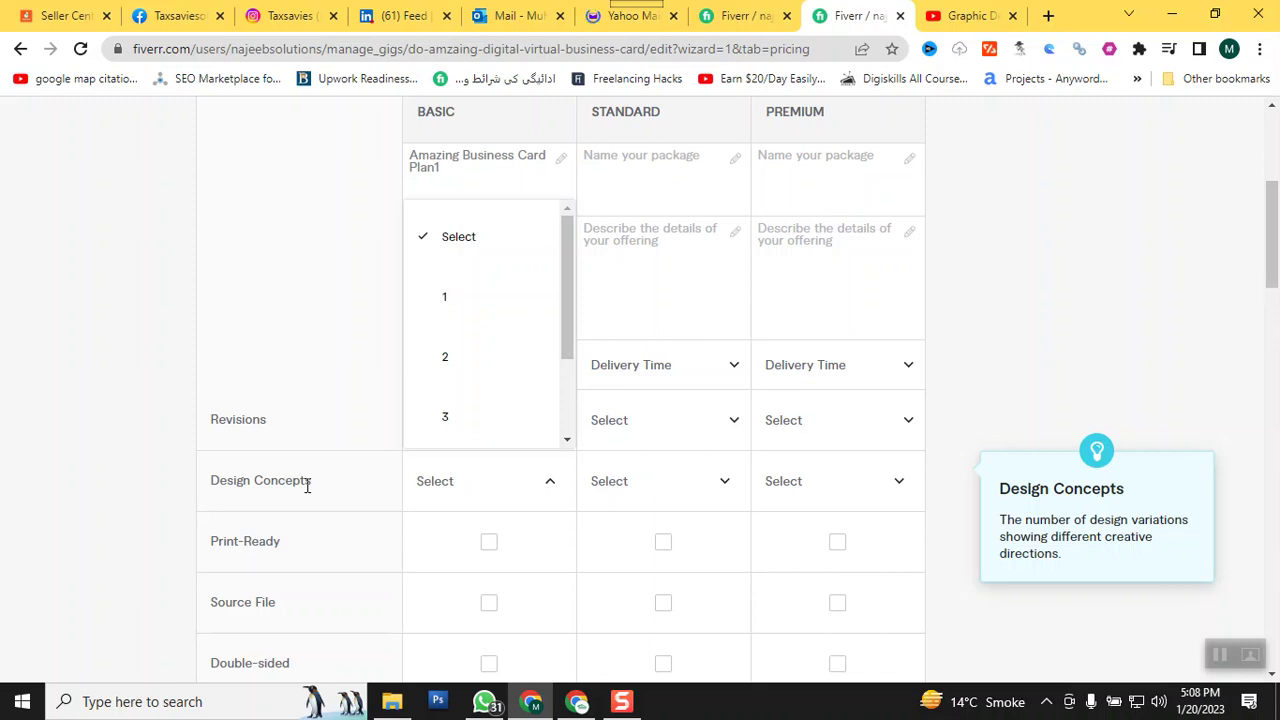
left_click(451, 419)
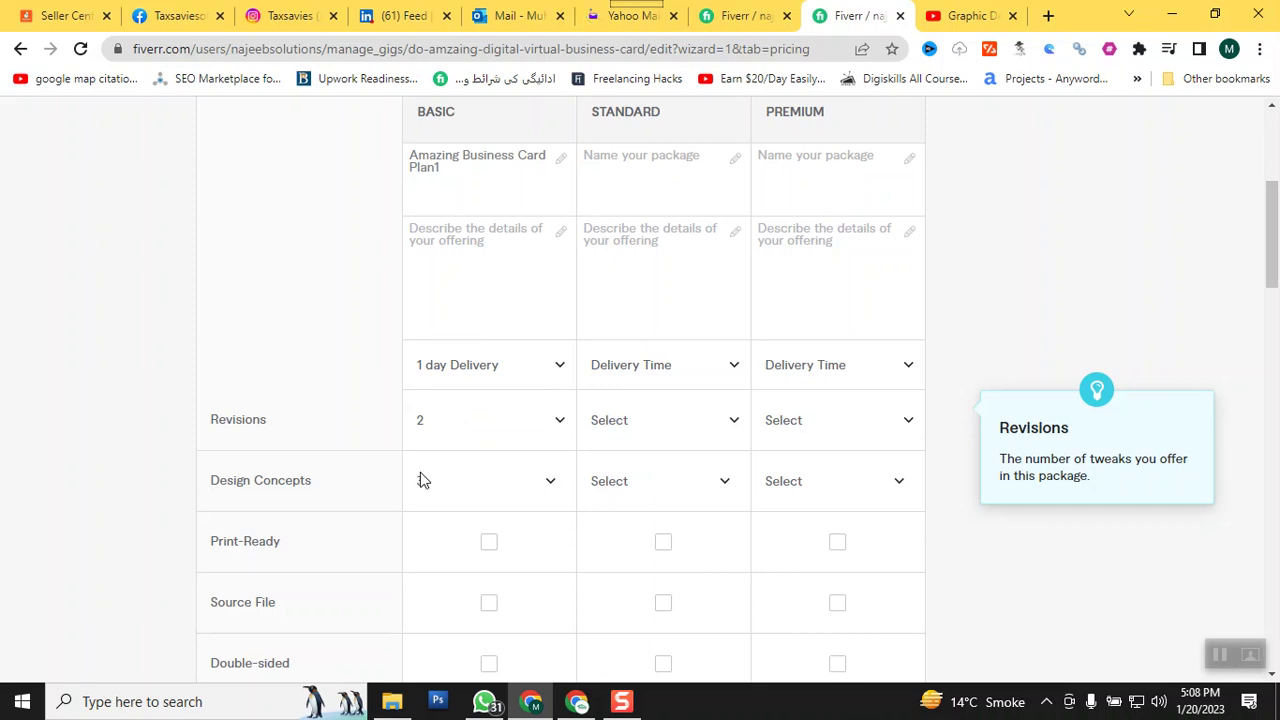
mouse_move(392, 548)
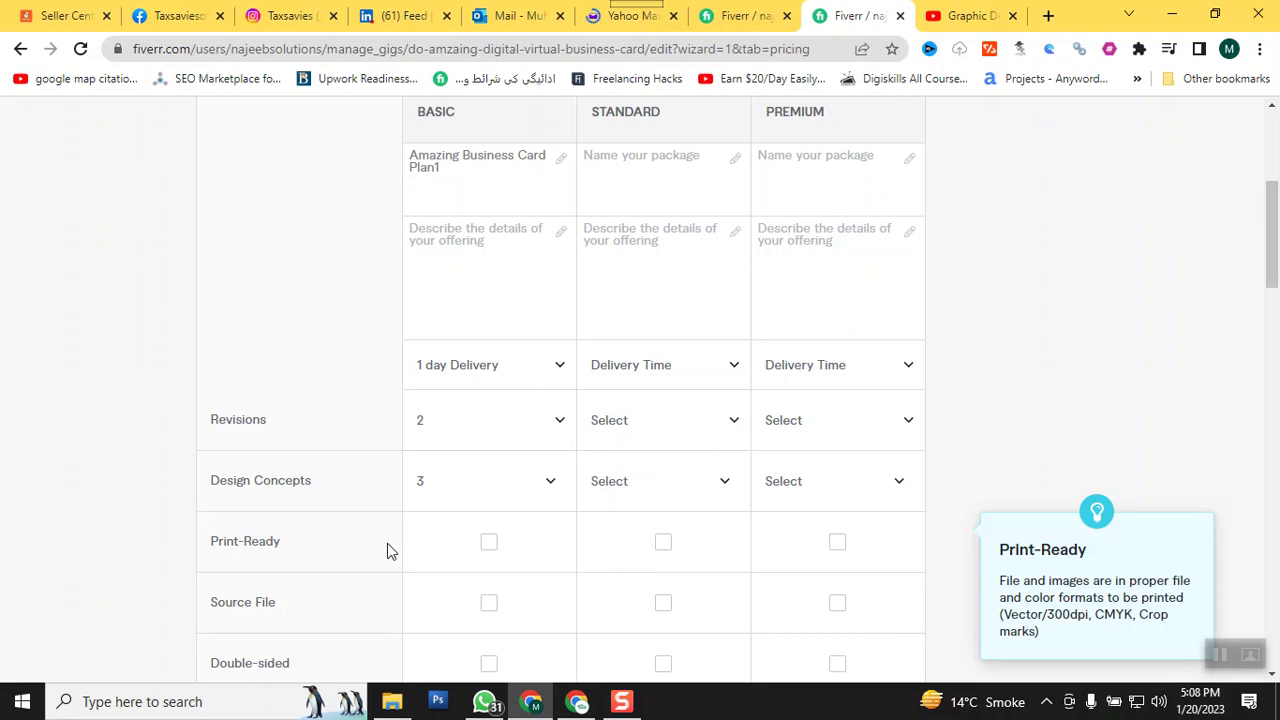
scroll(387, 543, "down", 1)
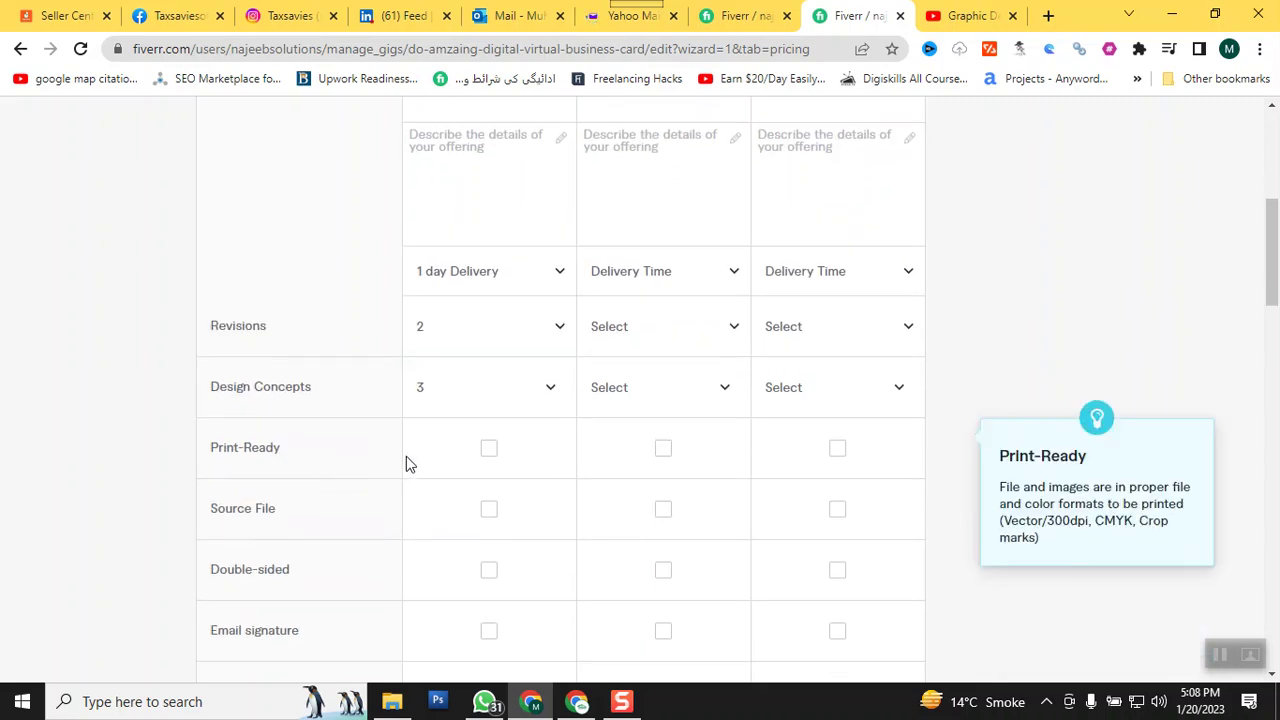
Include Print-Ready, Source File, Double-sided, Email signature and Shipping in the Basic package.
left_click(489, 452)
mouse_move(403, 497)
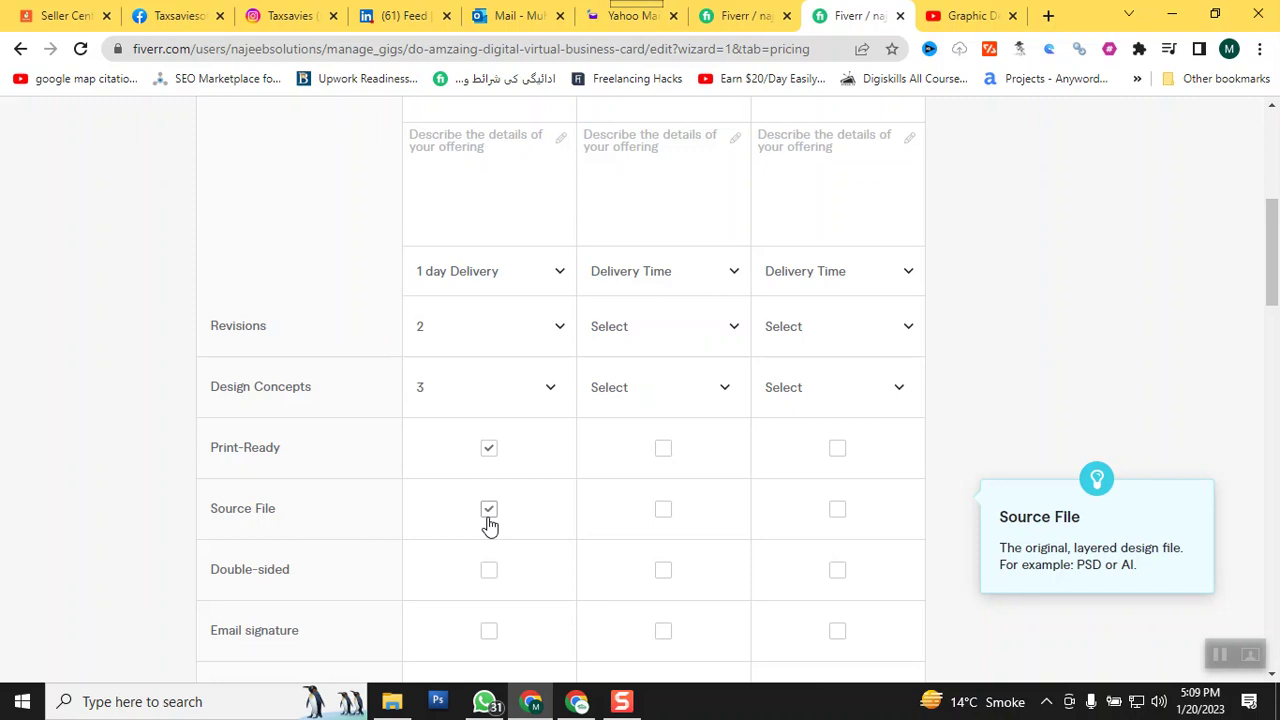
left_click(486, 578)
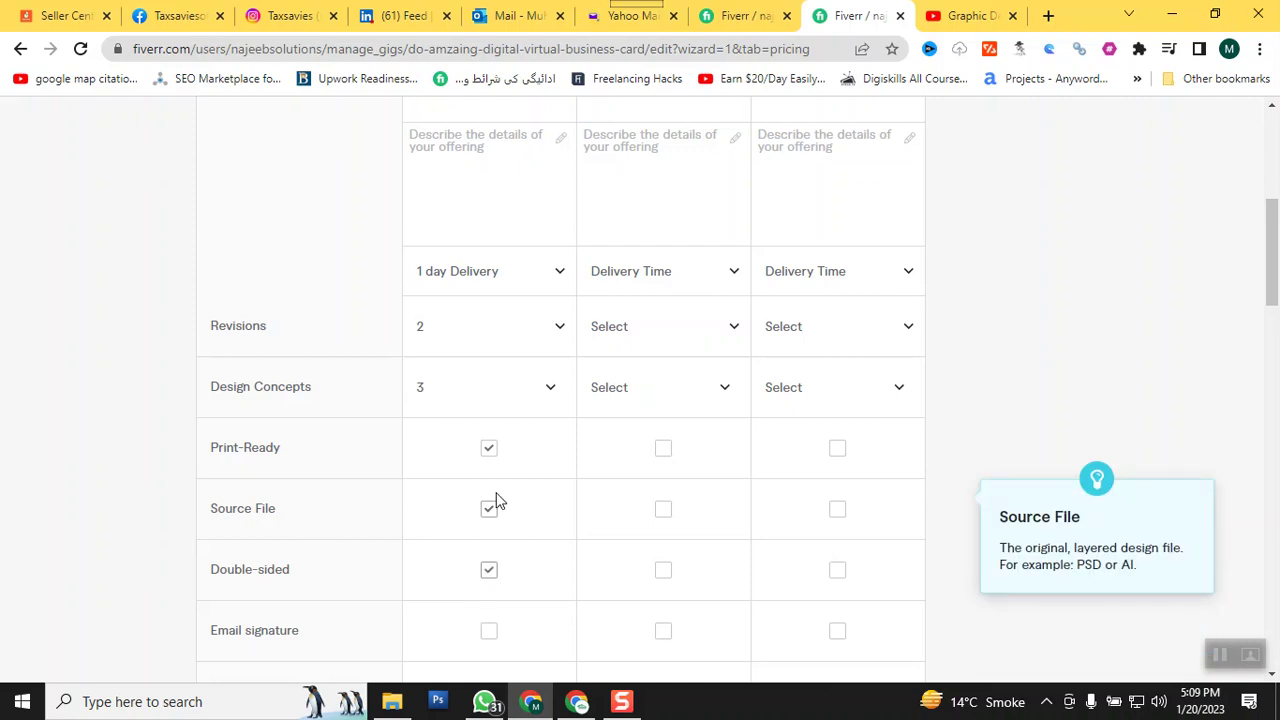
scroll(494, 502, "down", 2)
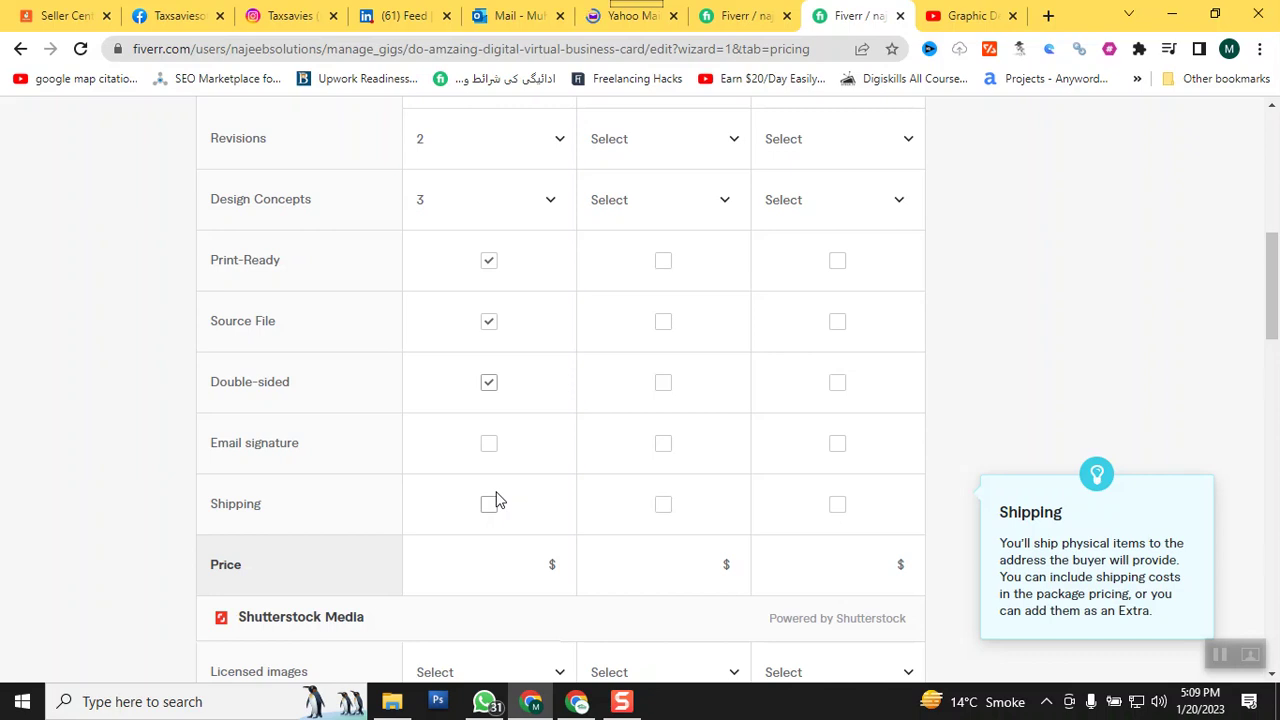
left_click(489, 444)
left_click(487, 507)
Set the Basic package's price to $5.
scroll(487, 514, "down", 1)
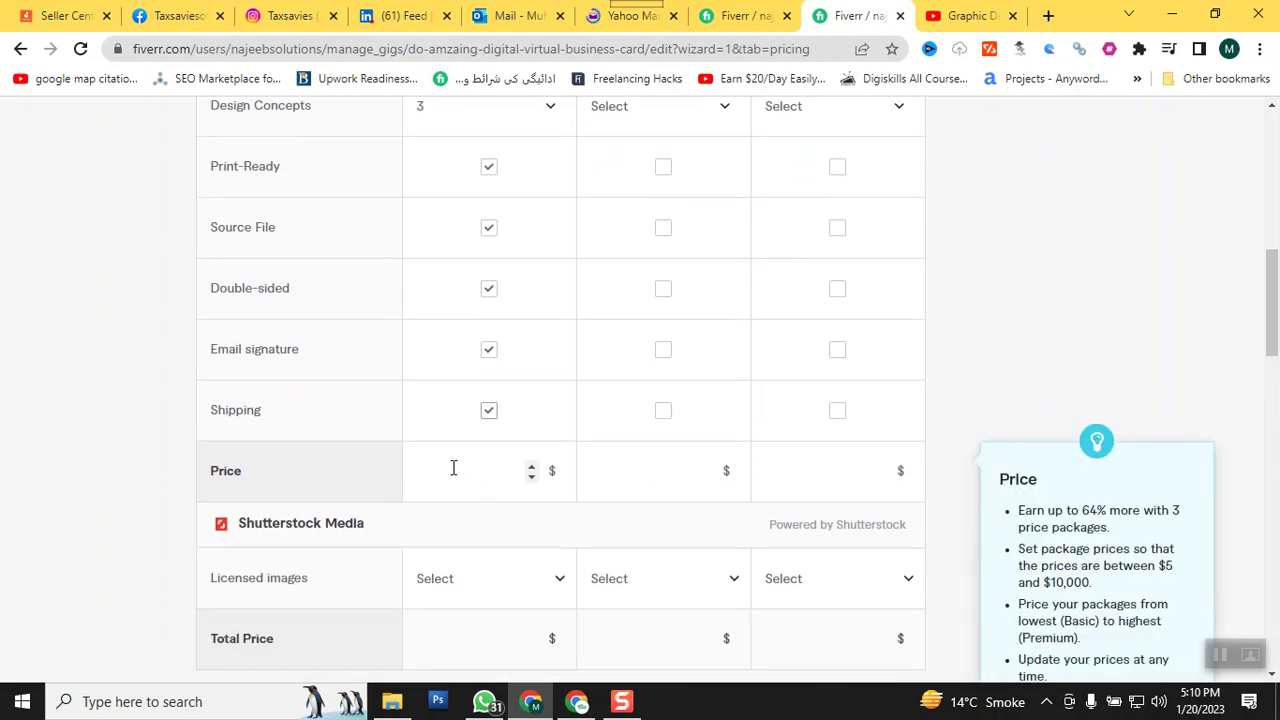
left_click(453, 468)
left_click(453, 468)
type("10")
scroll(453, 468, "down", 2)
key("BackSpace")
key("BackSpace")
type("5")
Remove Extra fast delivery, Additional Revision and Additional Design Concept from the extra services.
scroll(452, 467, "down", 2)
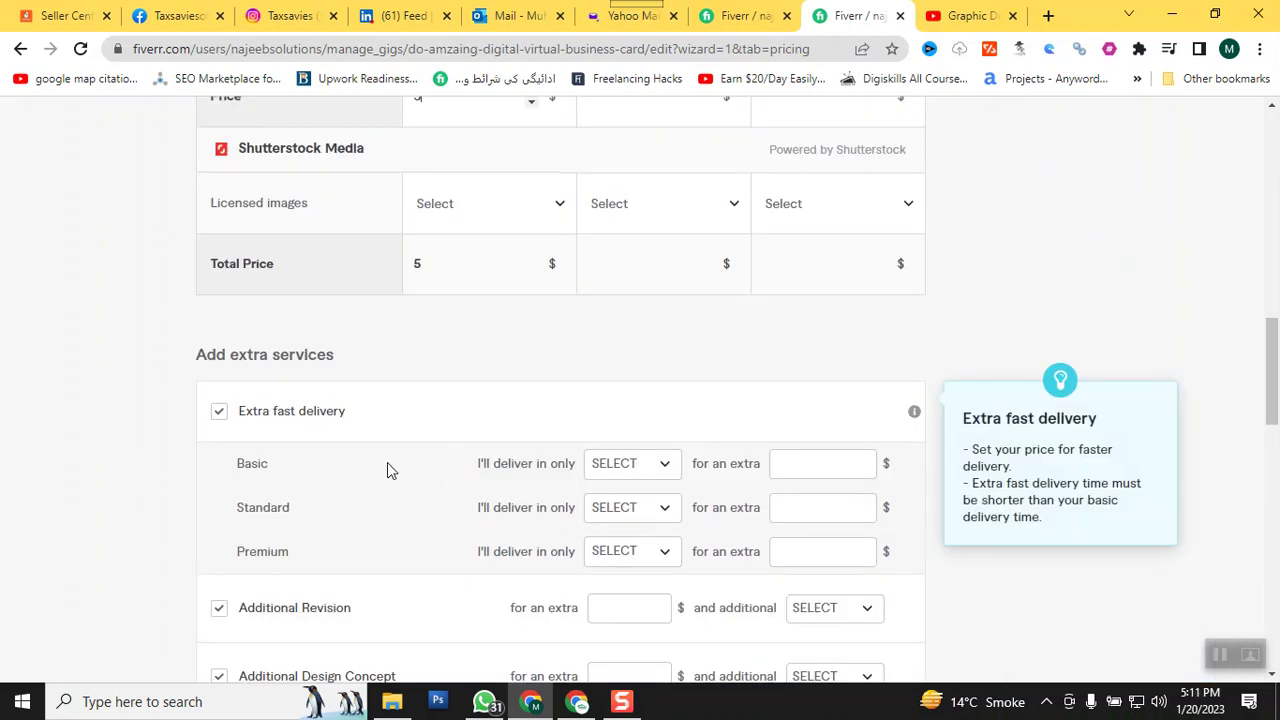
left_click(219, 412)
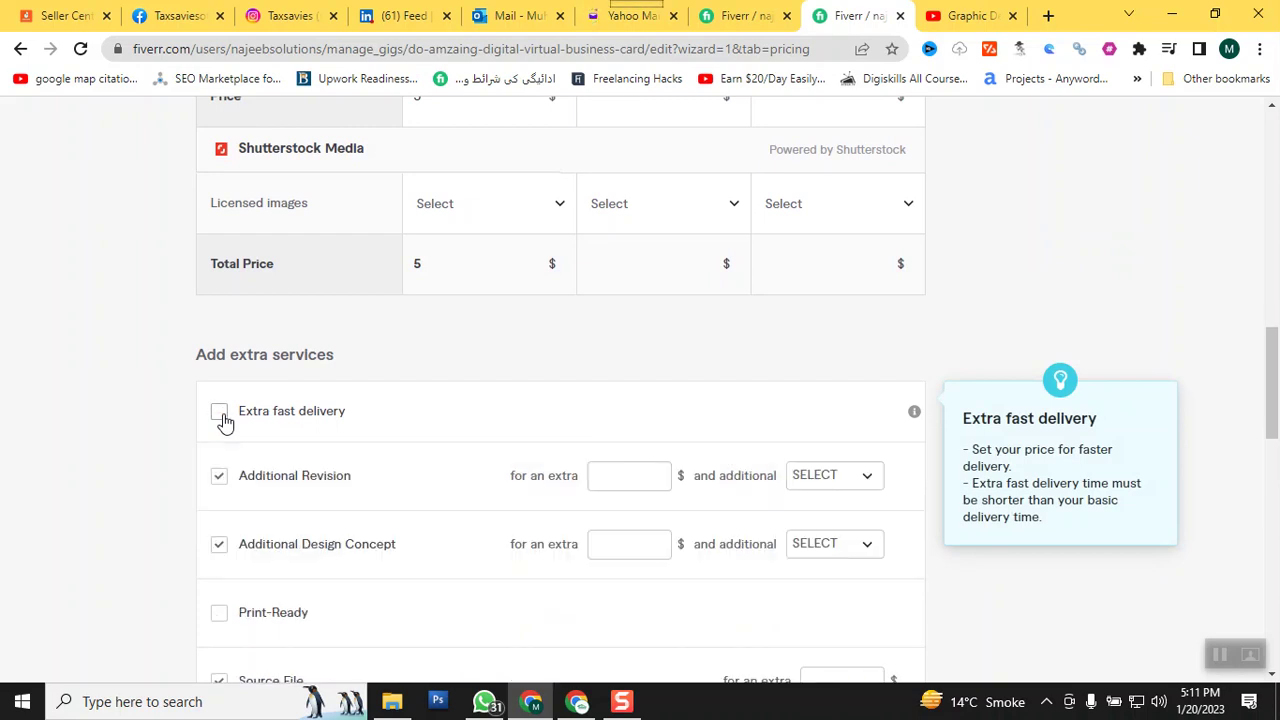
left_click(219, 476)
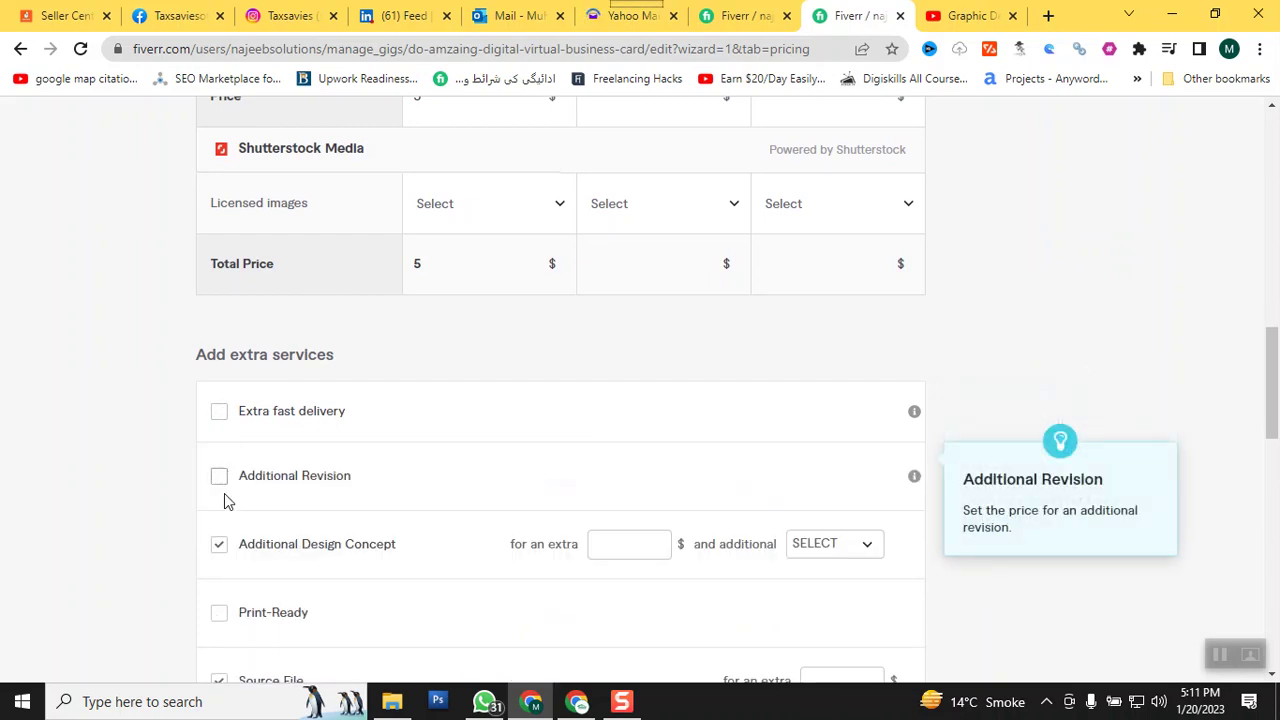
left_click(224, 546)
Add Print-Ready as an extra service and try to save the pricing page with all three packages enabled.
scroll(320, 523, "down", 3)
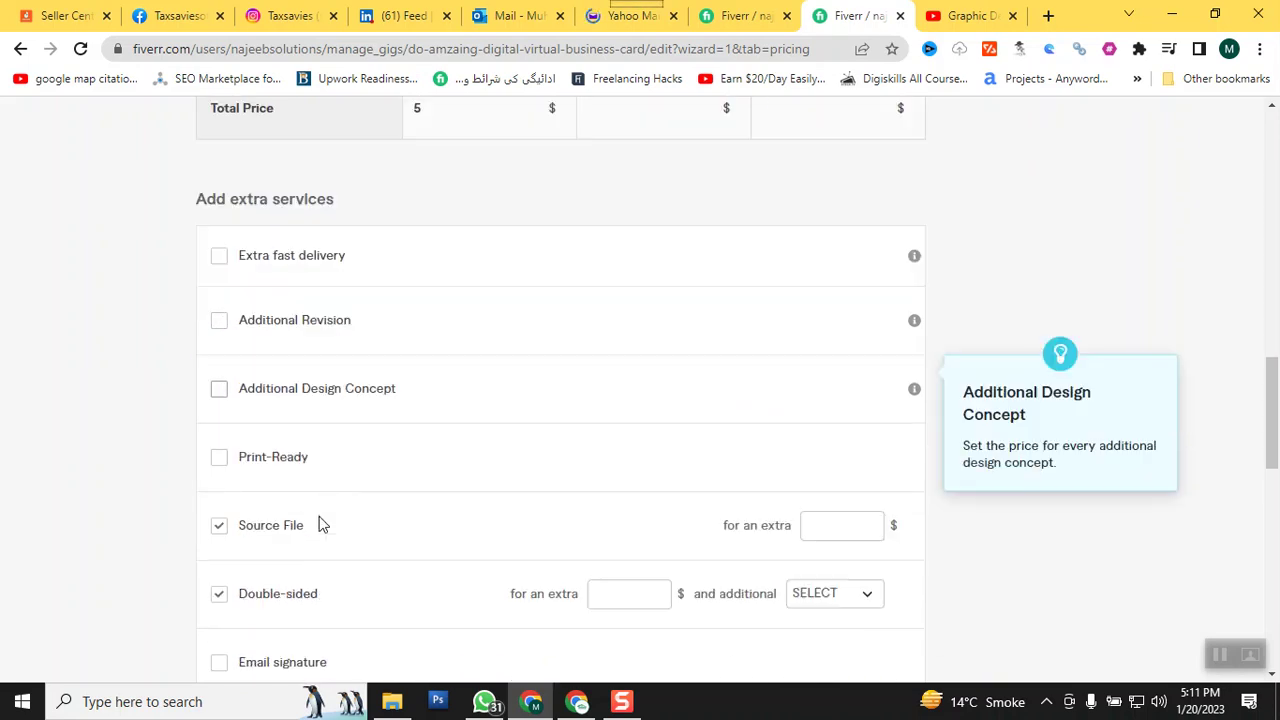
left_click(218, 469)
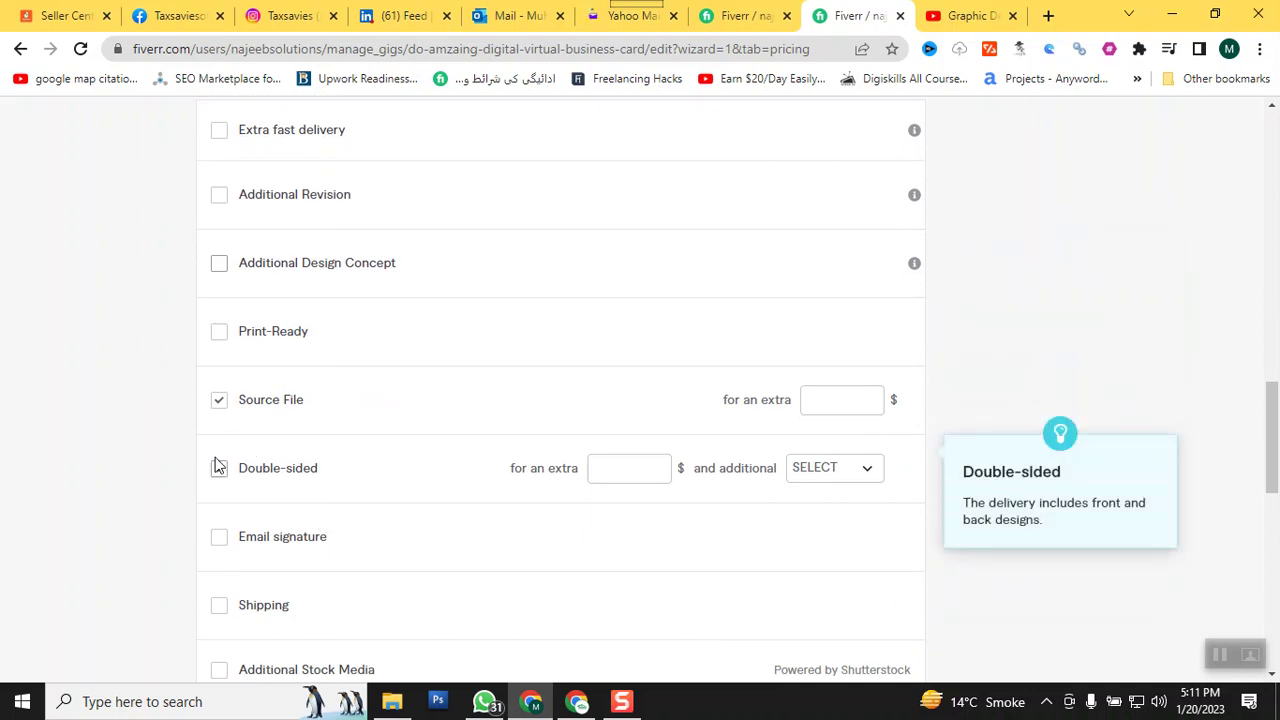
left_click(219, 403)
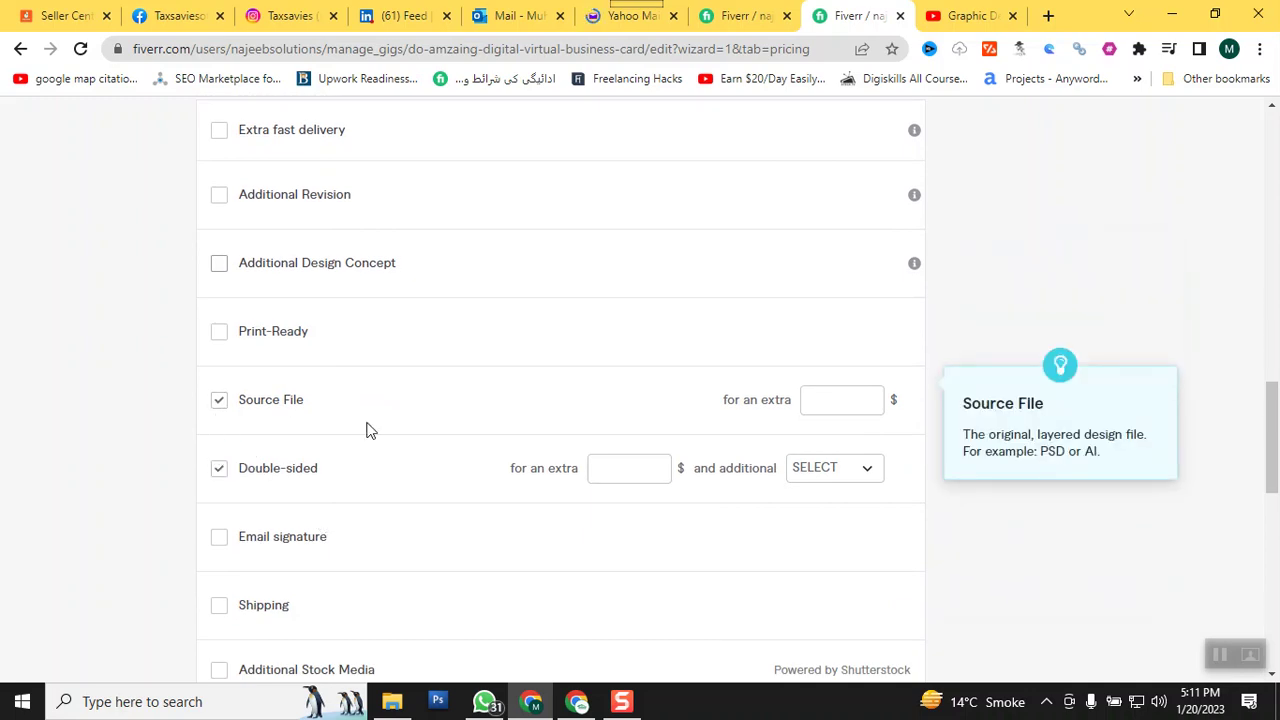
left_click(220, 336)
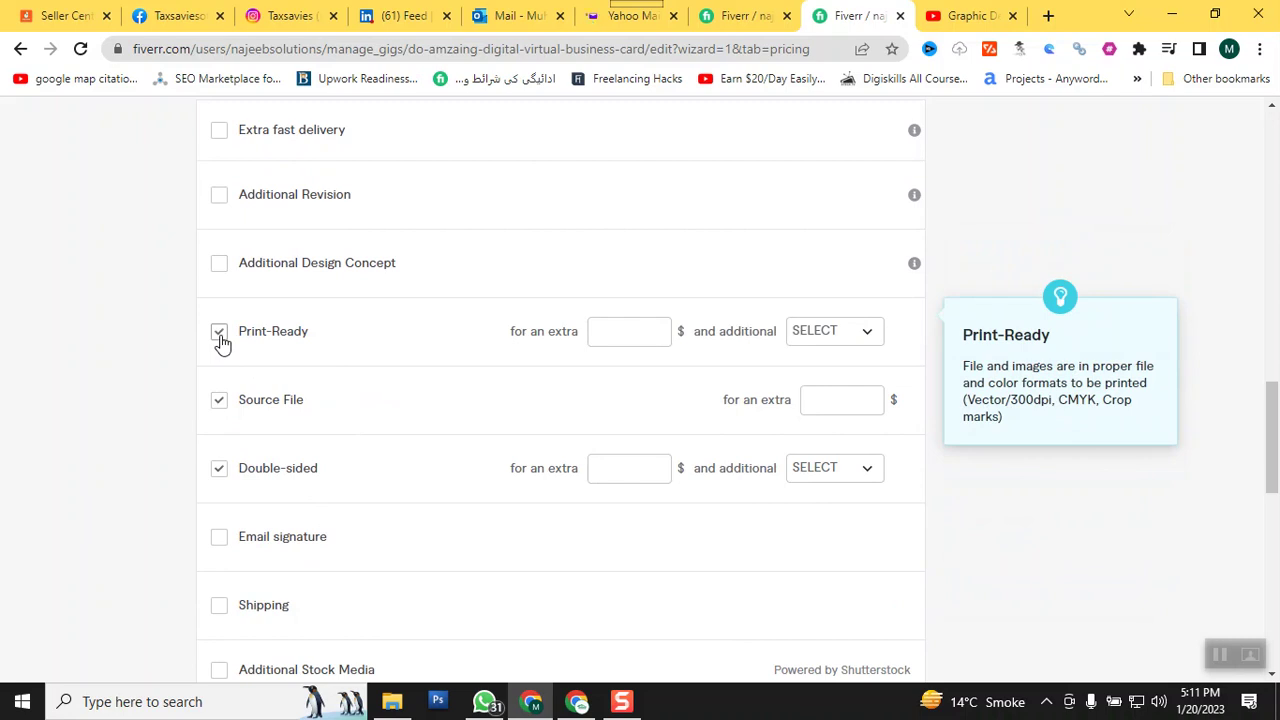
scroll(821, 340, "down", 3)
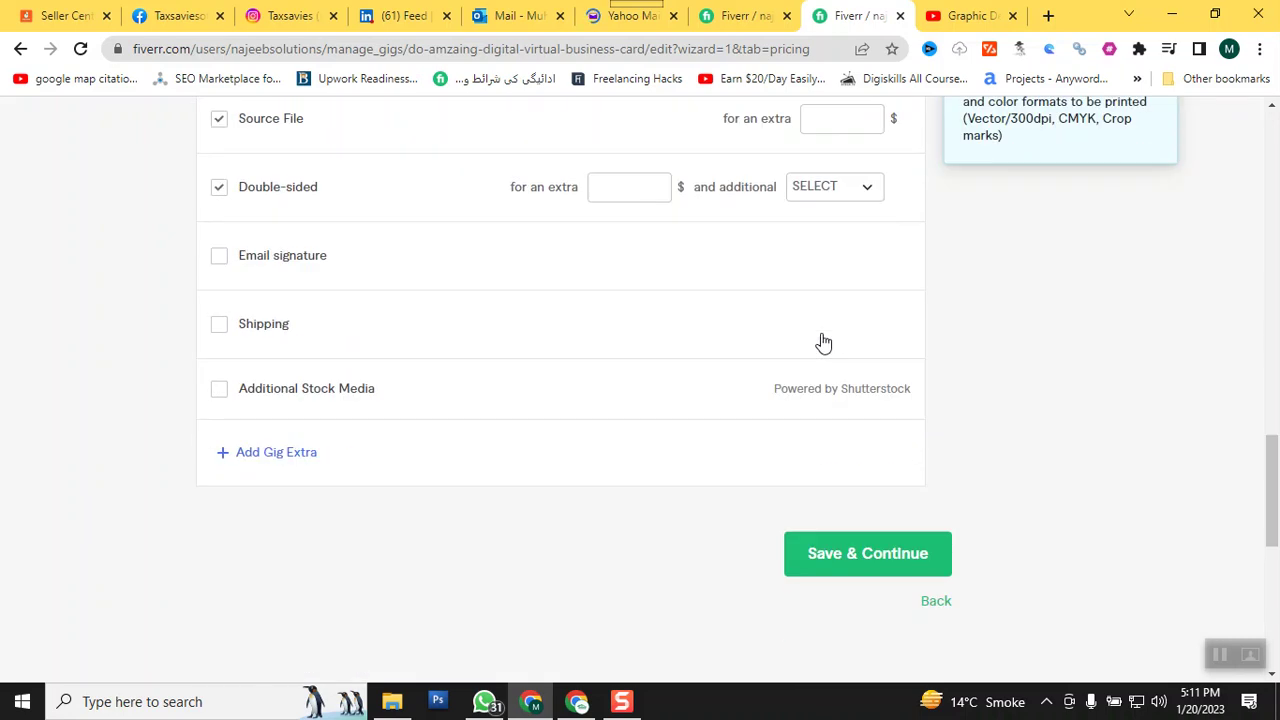
left_click(885, 558)
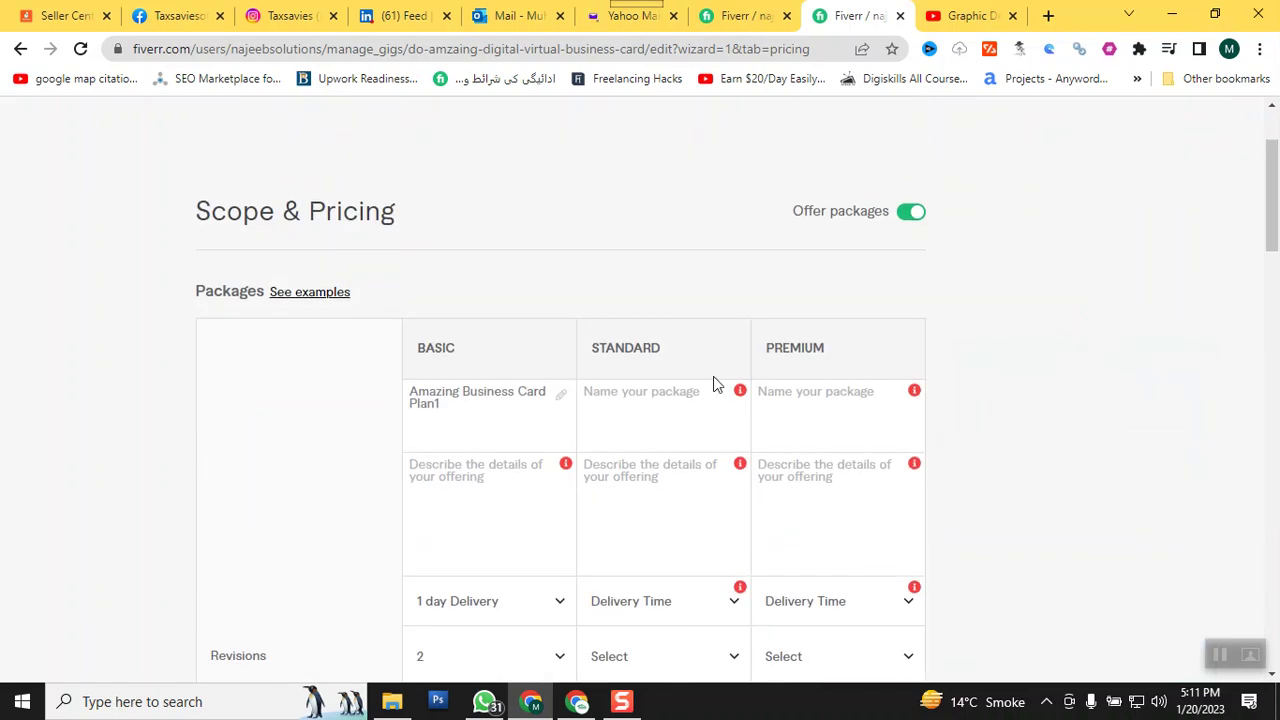
Stop offering multiple packages and copy the Basic package's title, "Amazing Business Card Plan1", into its description.
left_click(905, 215)
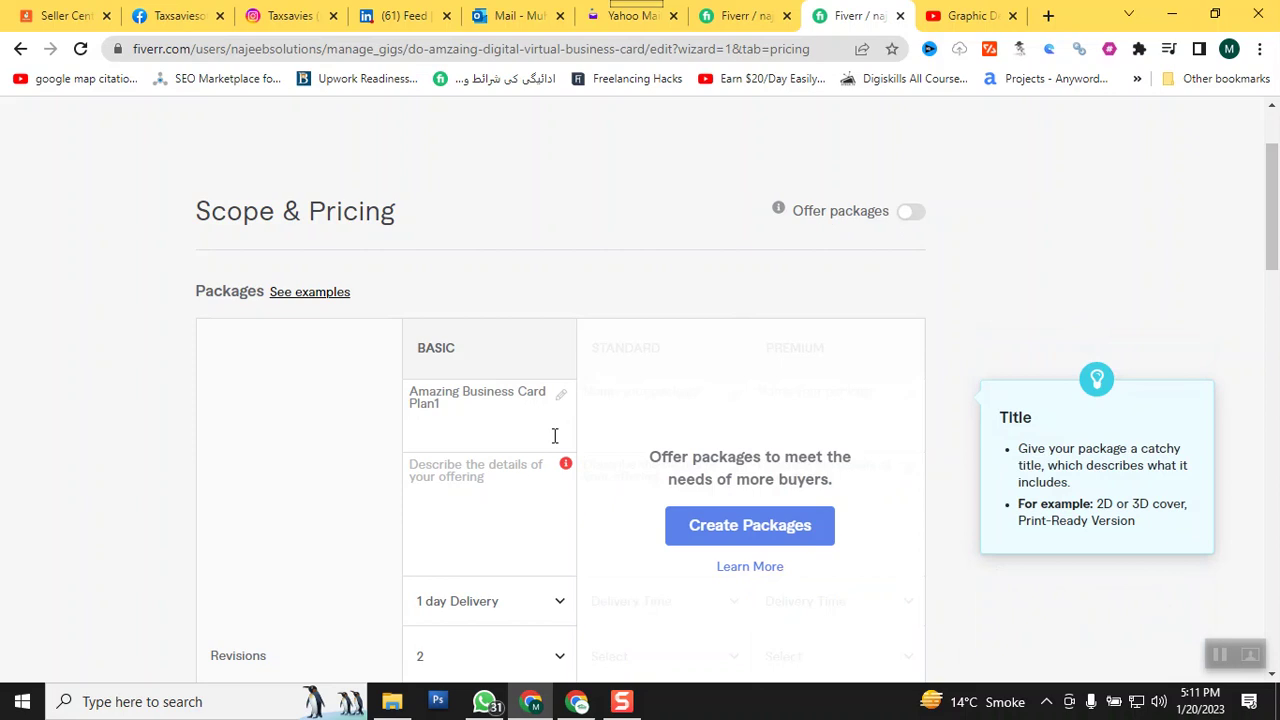
triple_click(416, 396)
key("ctrl+c")
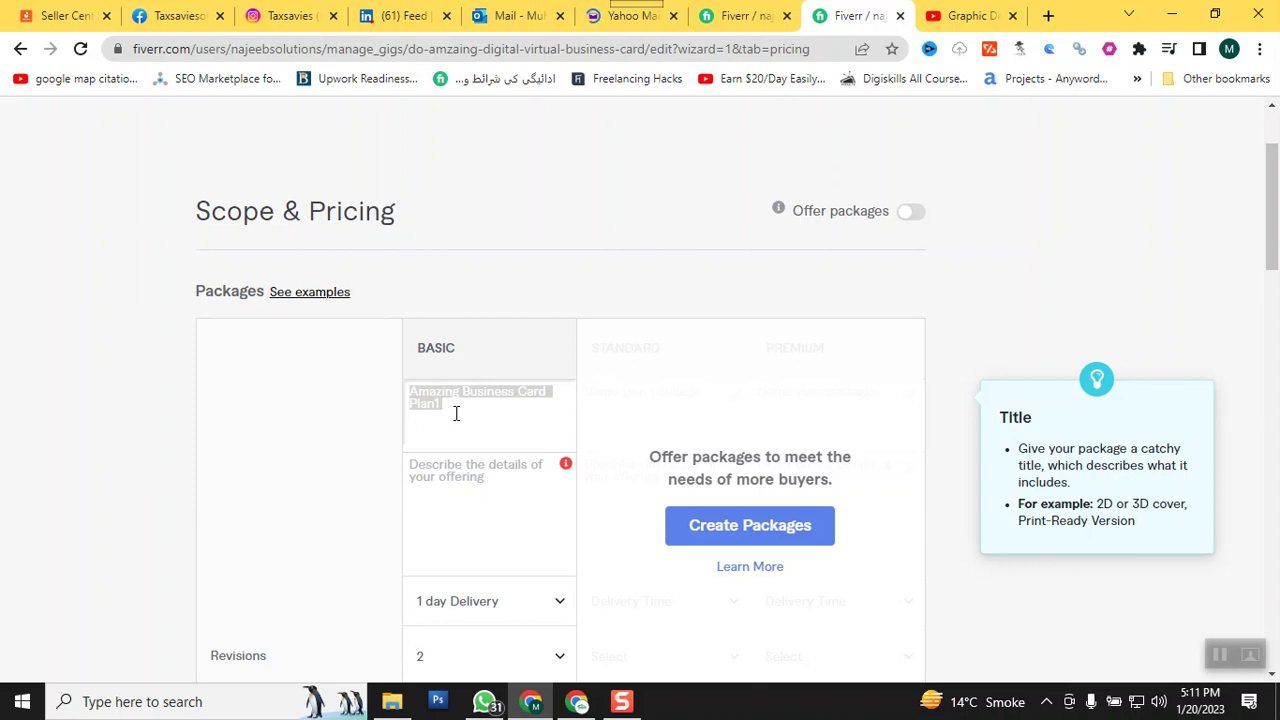
left_click(435, 484)
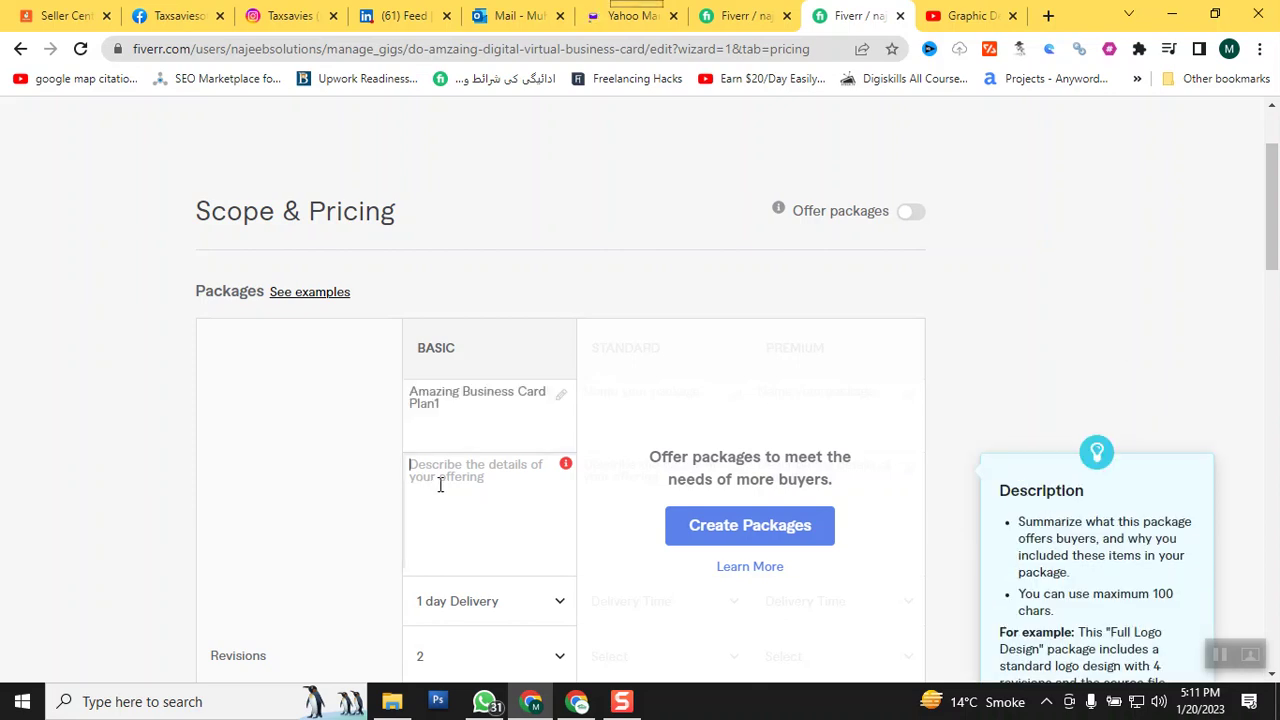
key("ctrl+v")
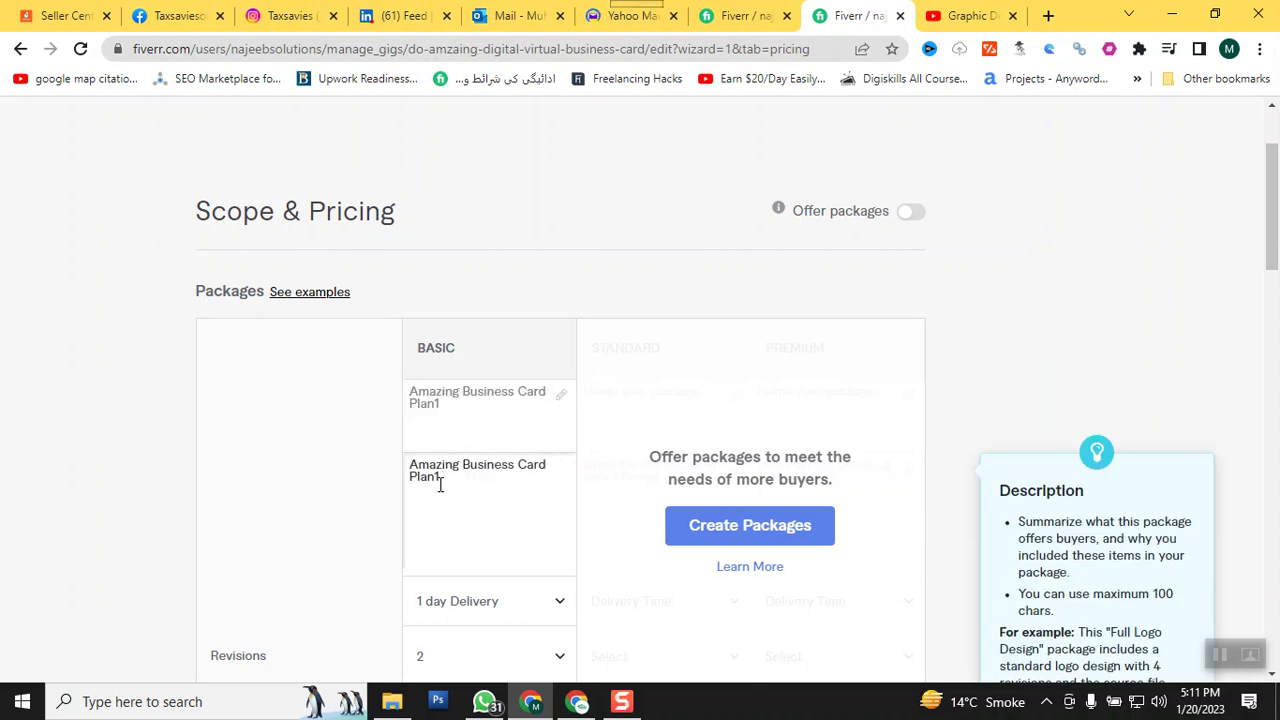
Save the single-package pricing and continue to the Description & FAQ stage.
scroll(517, 505, "down", 2)
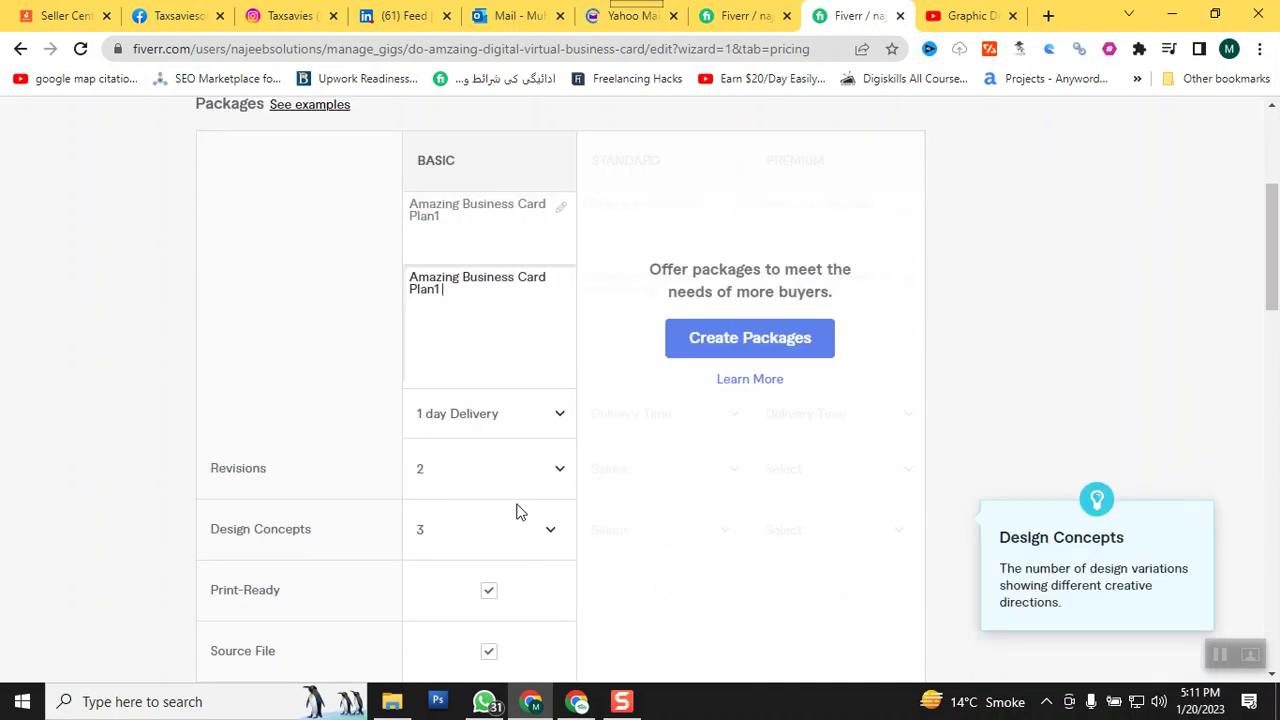
scroll(675, 520, "down", 3)
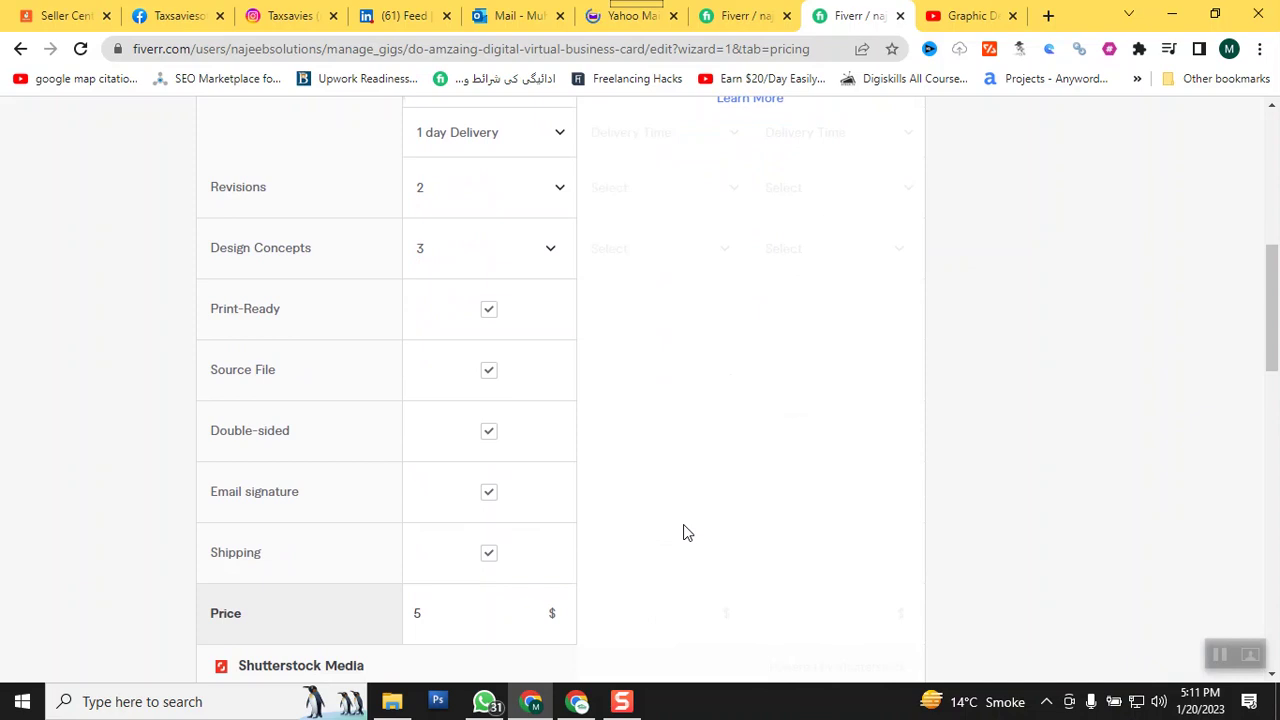
scroll(683, 533, "down", 9)
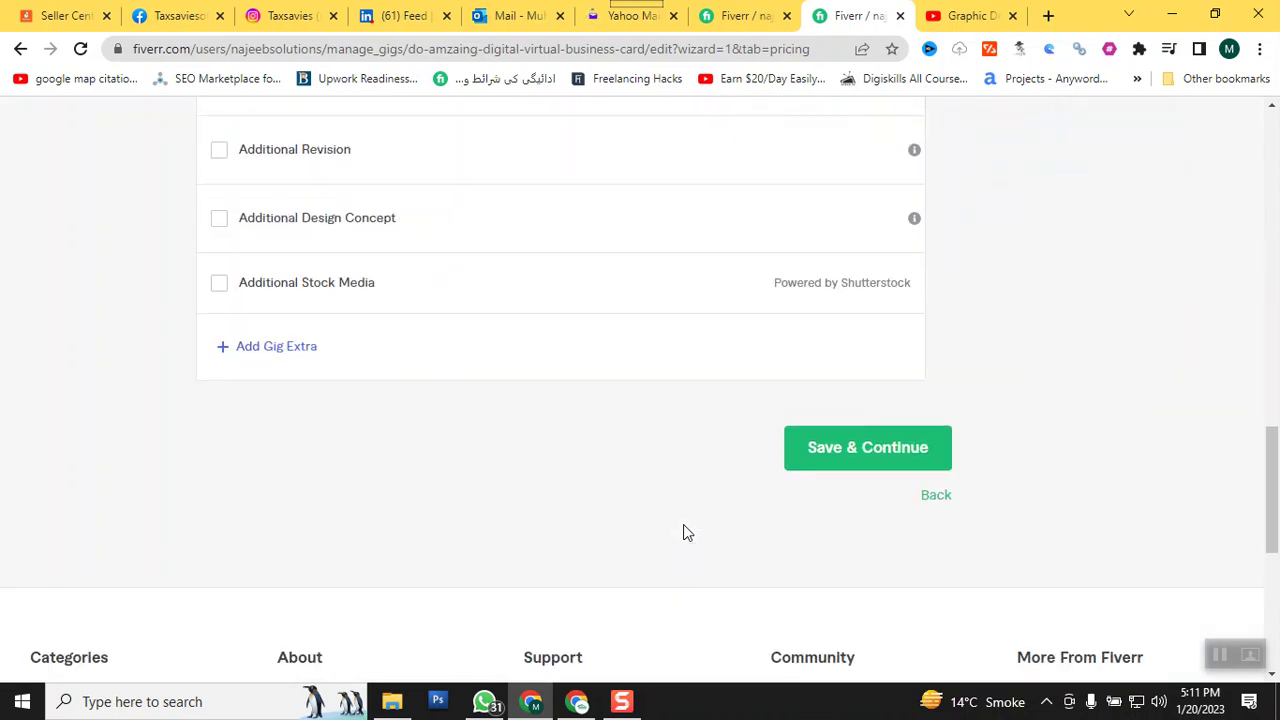
left_click(840, 448)
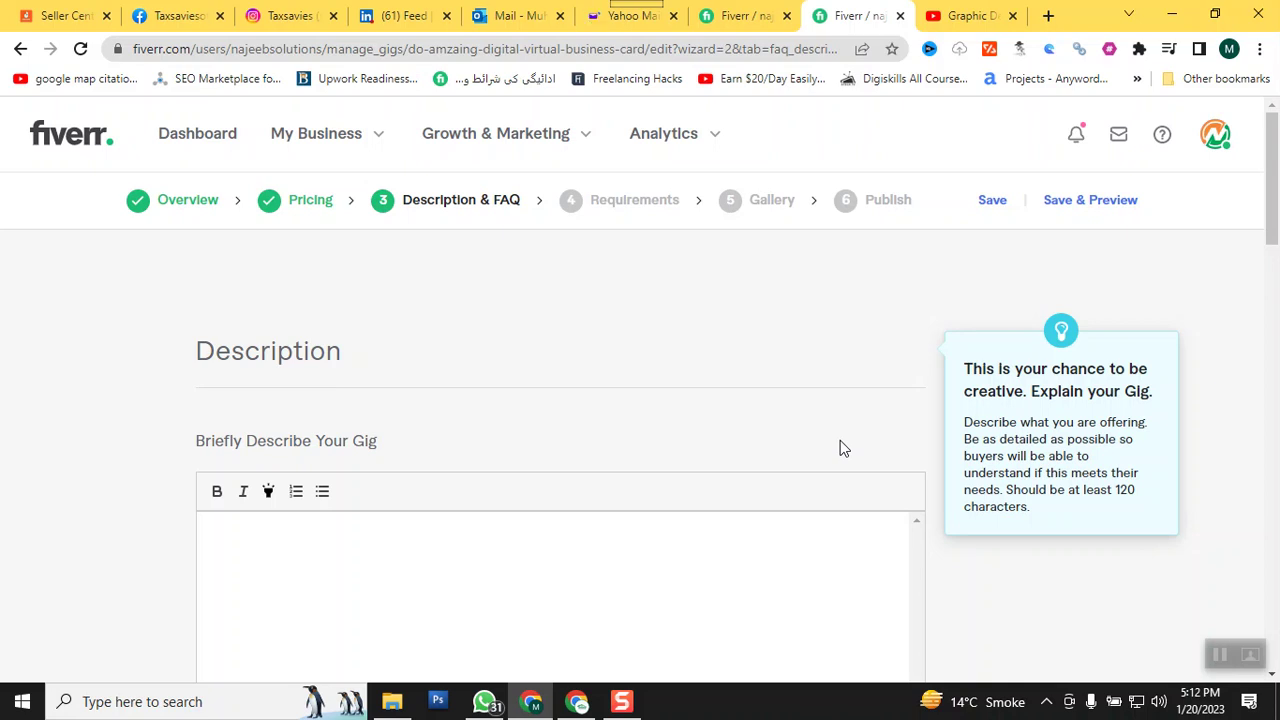
Copy the competing gig's About This Gig text, from the welcome line through the business card samples link.
left_click(577, 701)
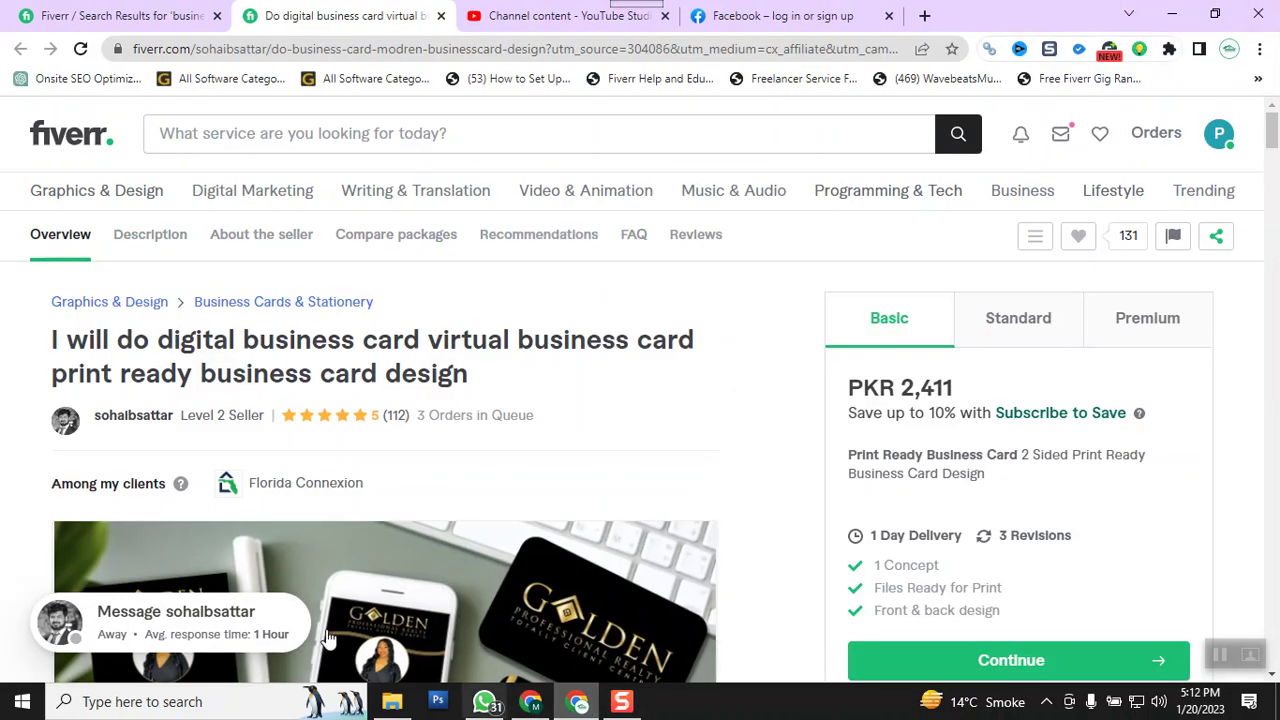
scroll(358, 552, "down", 10)
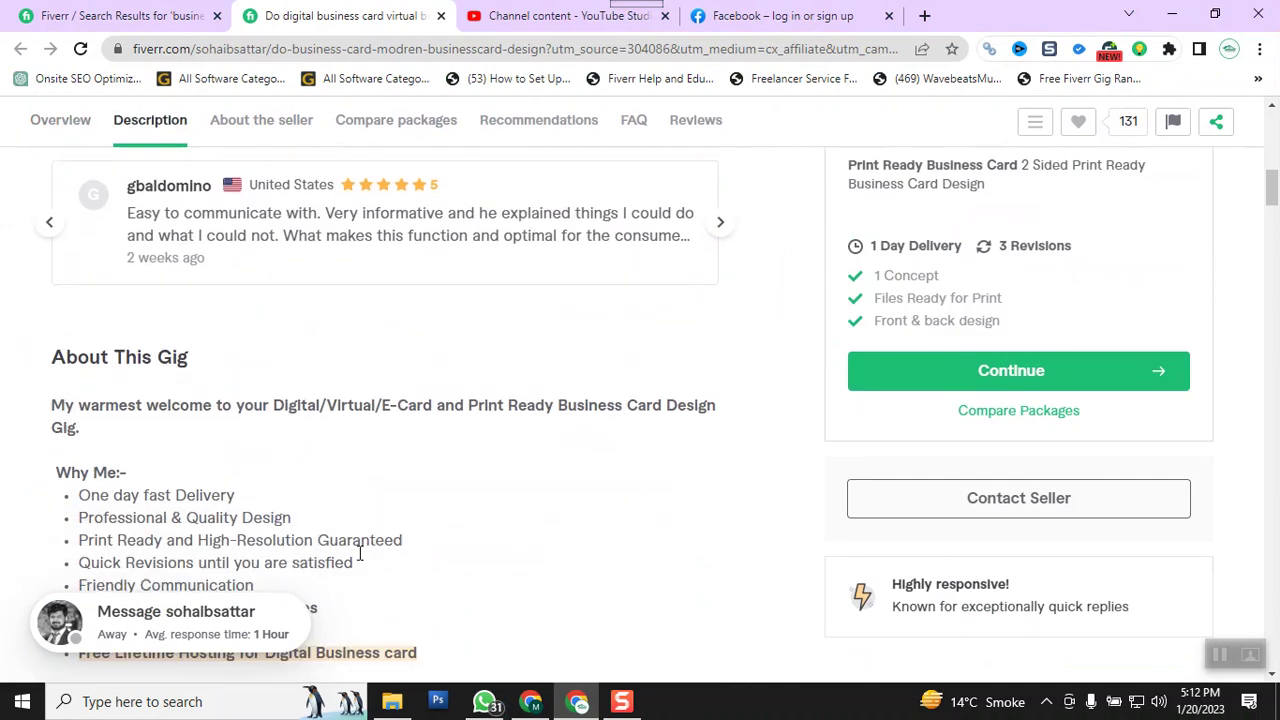
scroll(360, 553, "down", 2)
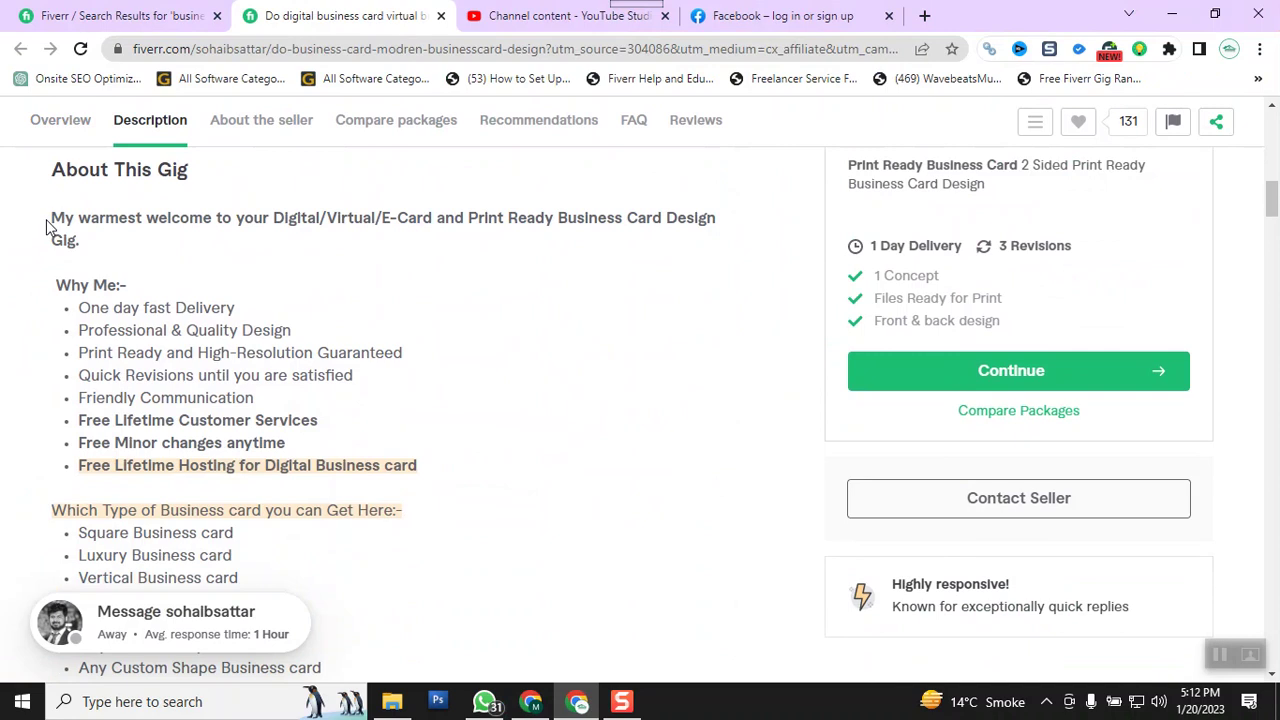
left_click_drag(53, 222, 418, 582)
scroll(404, 542, "down", 6)
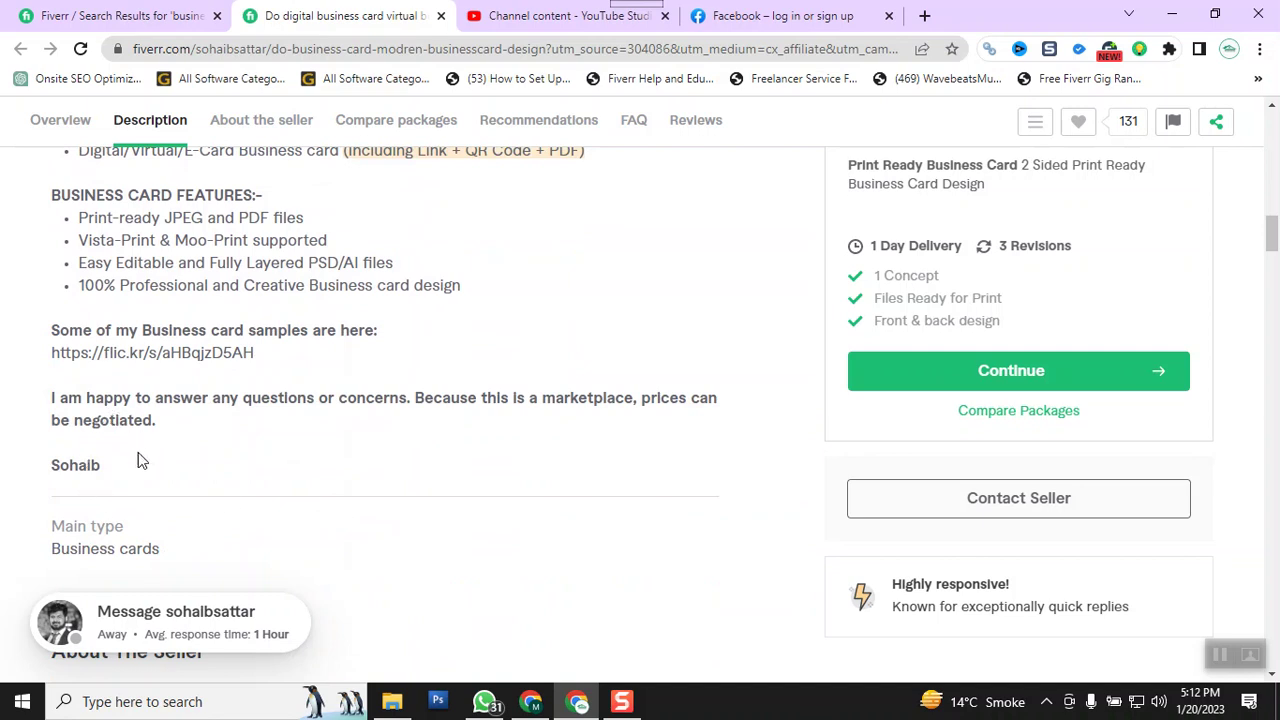
left_click(276, 366, "shift")
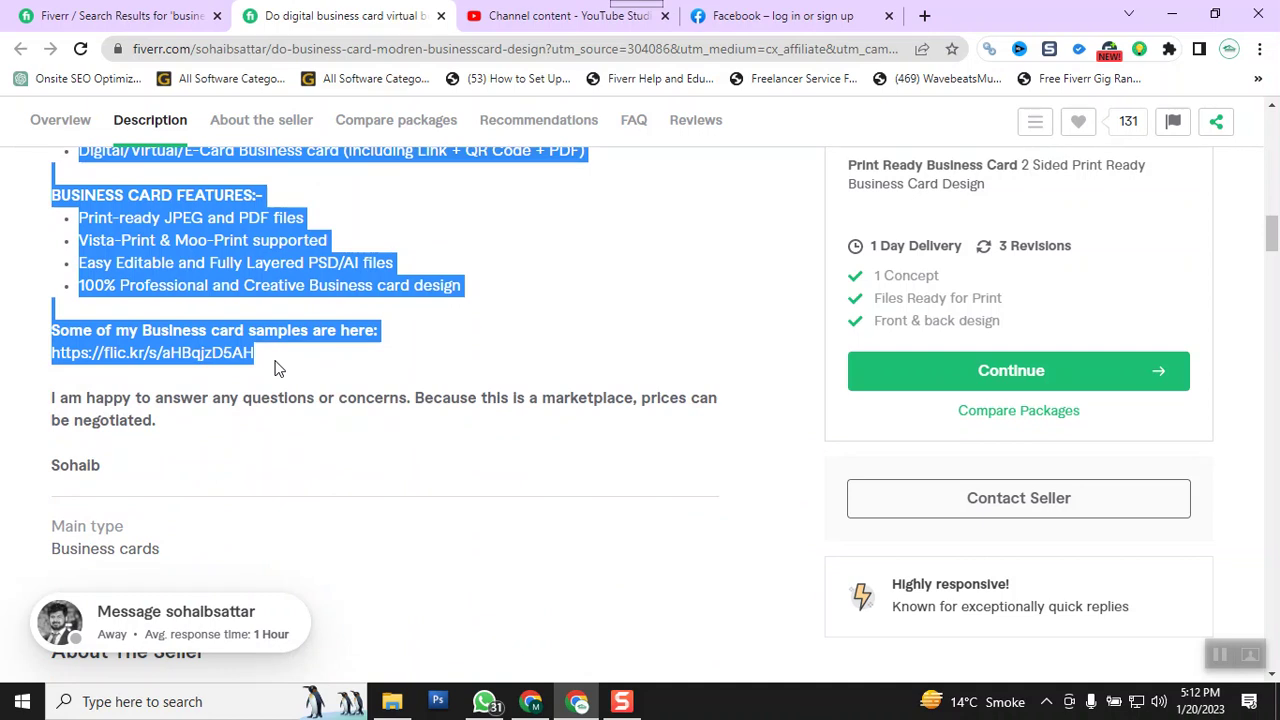
Return to the new gig, paste the copied text as plain text into its description, and review the pasted content.
left_click(531, 701)
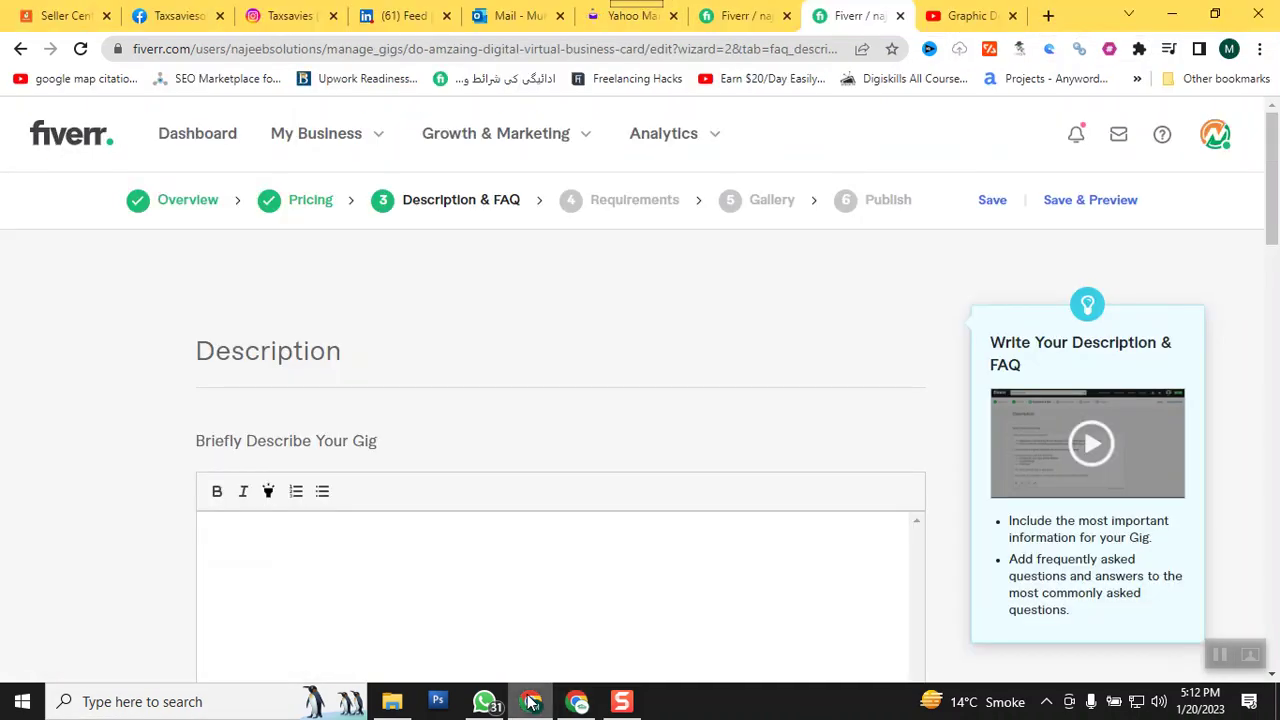
scroll(475, 620, "down", 2)
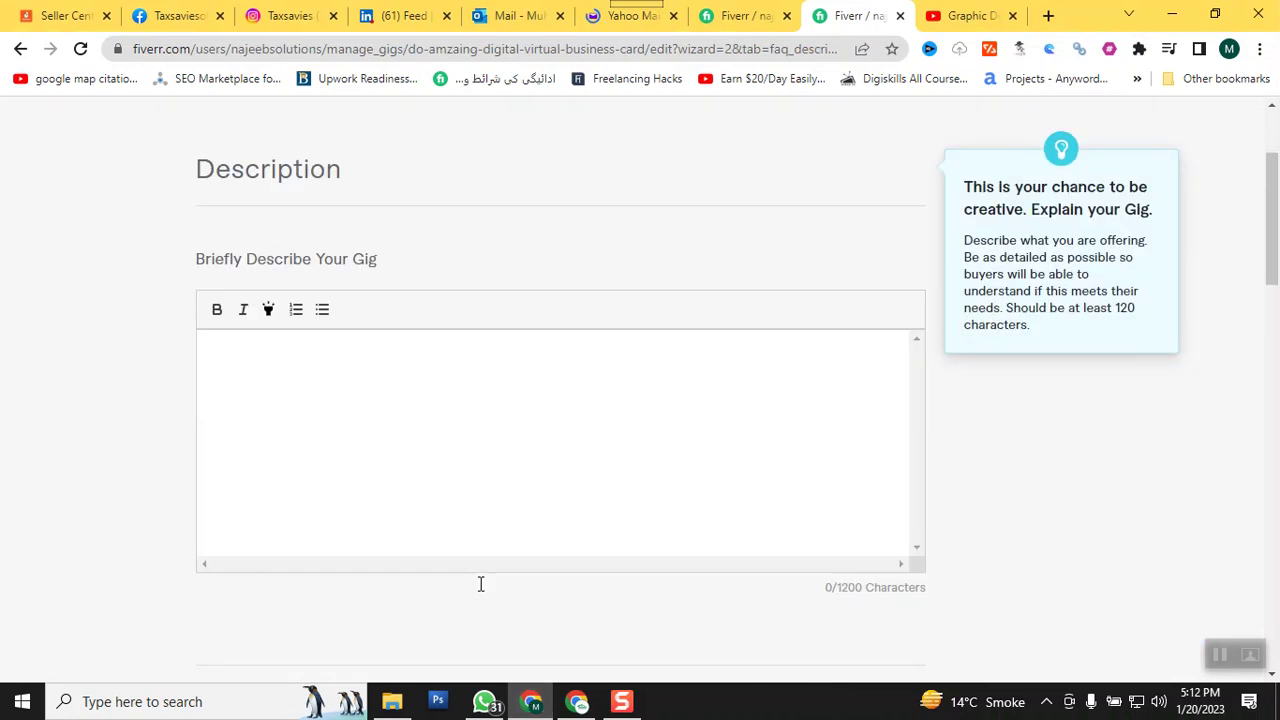
scroll(340, 474, "up", 2)
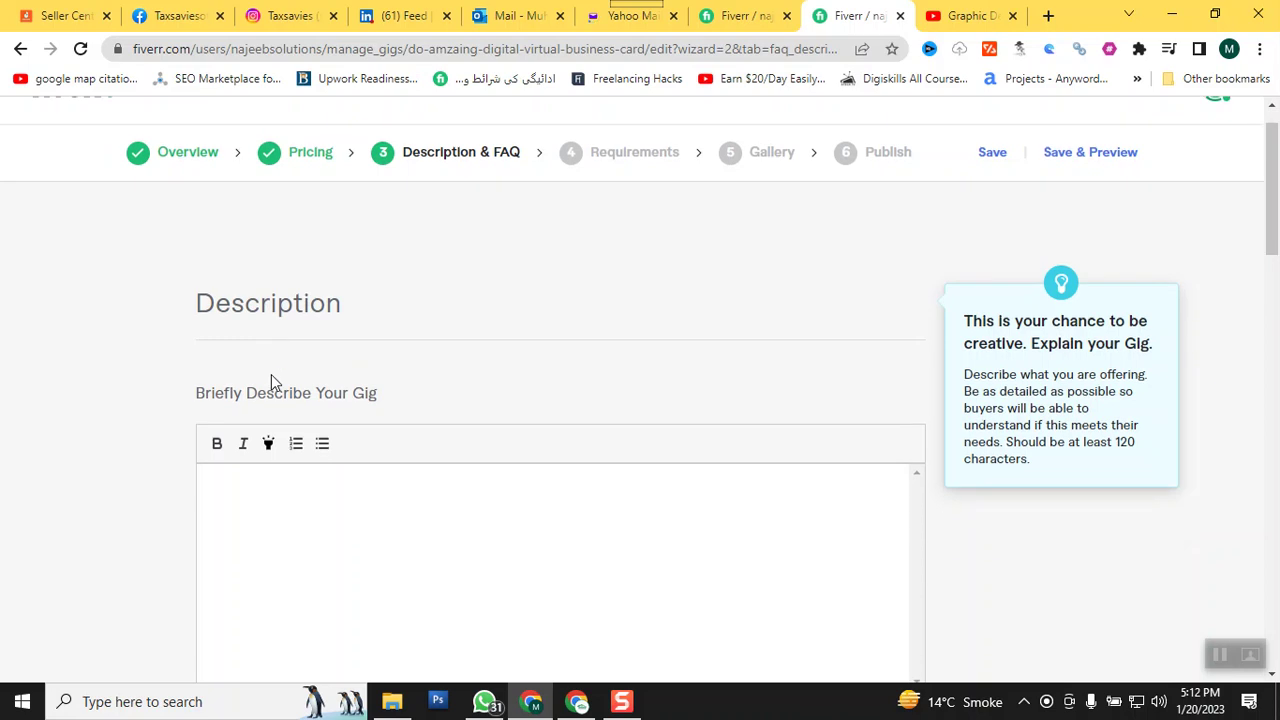
scroll(271, 374, "down", 2)
left_click(272, 374)
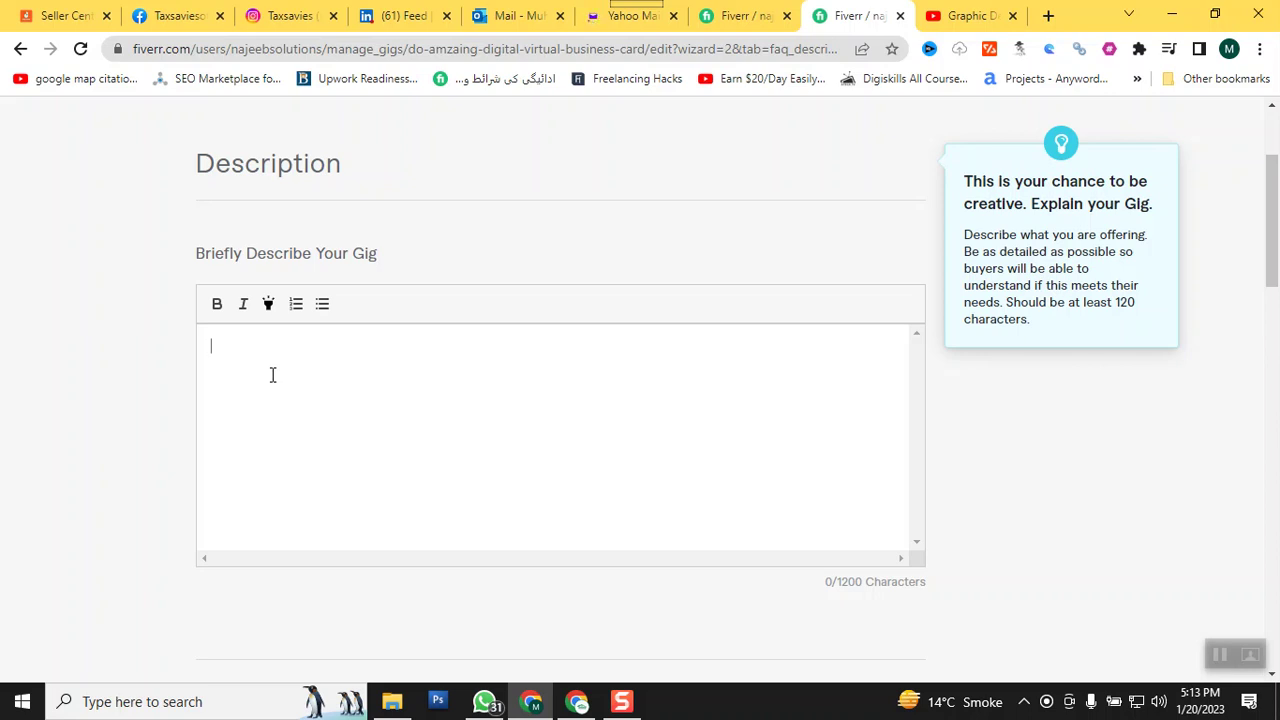
left_click(272, 374)
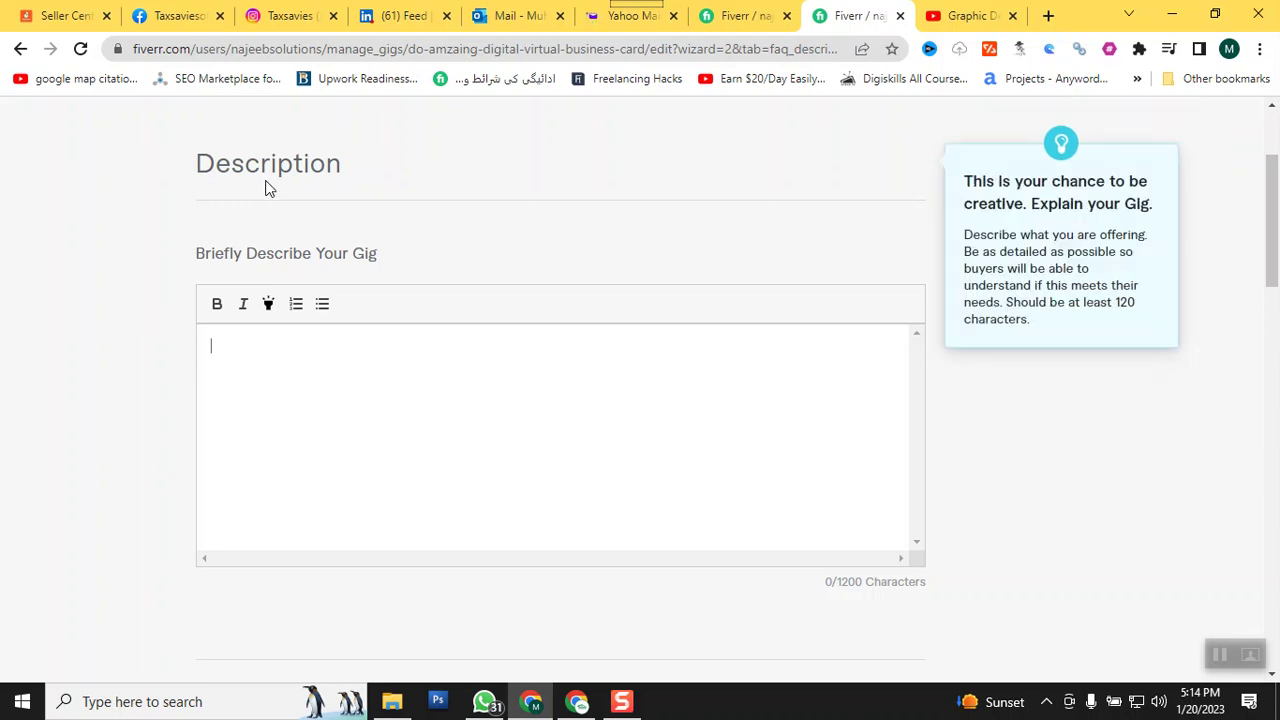
right_click(242, 360)
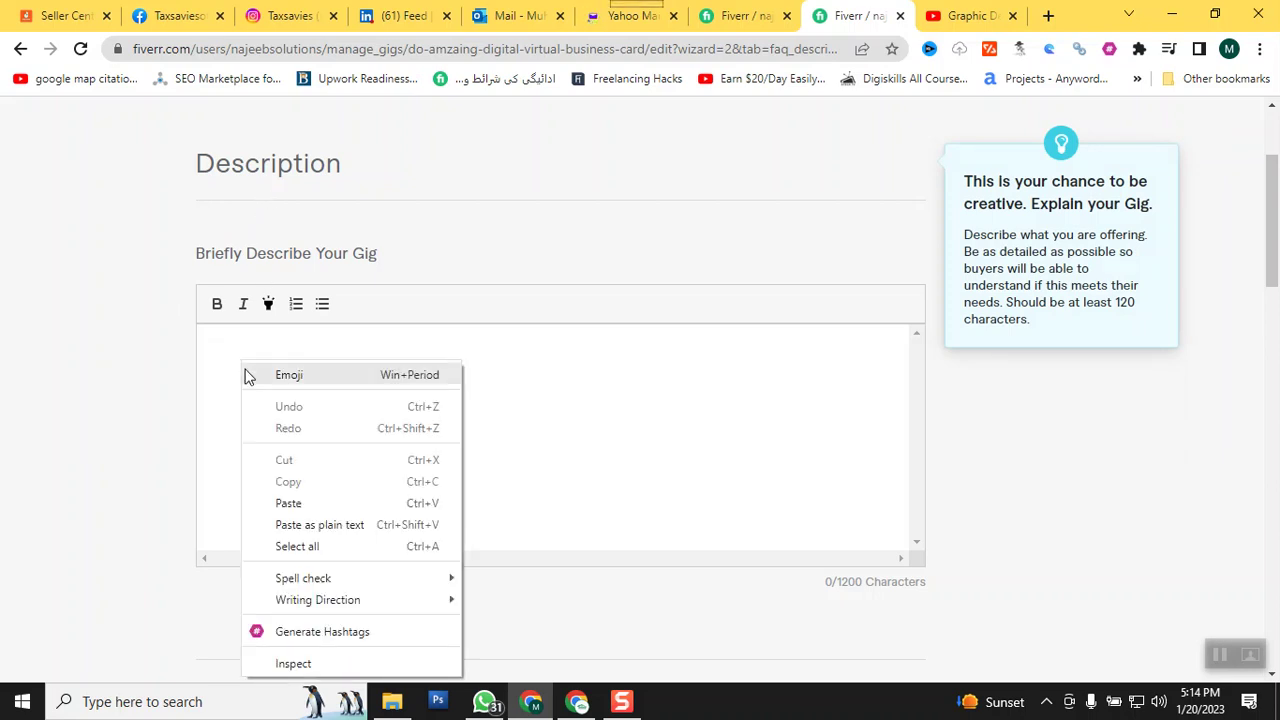
left_click(320, 525)
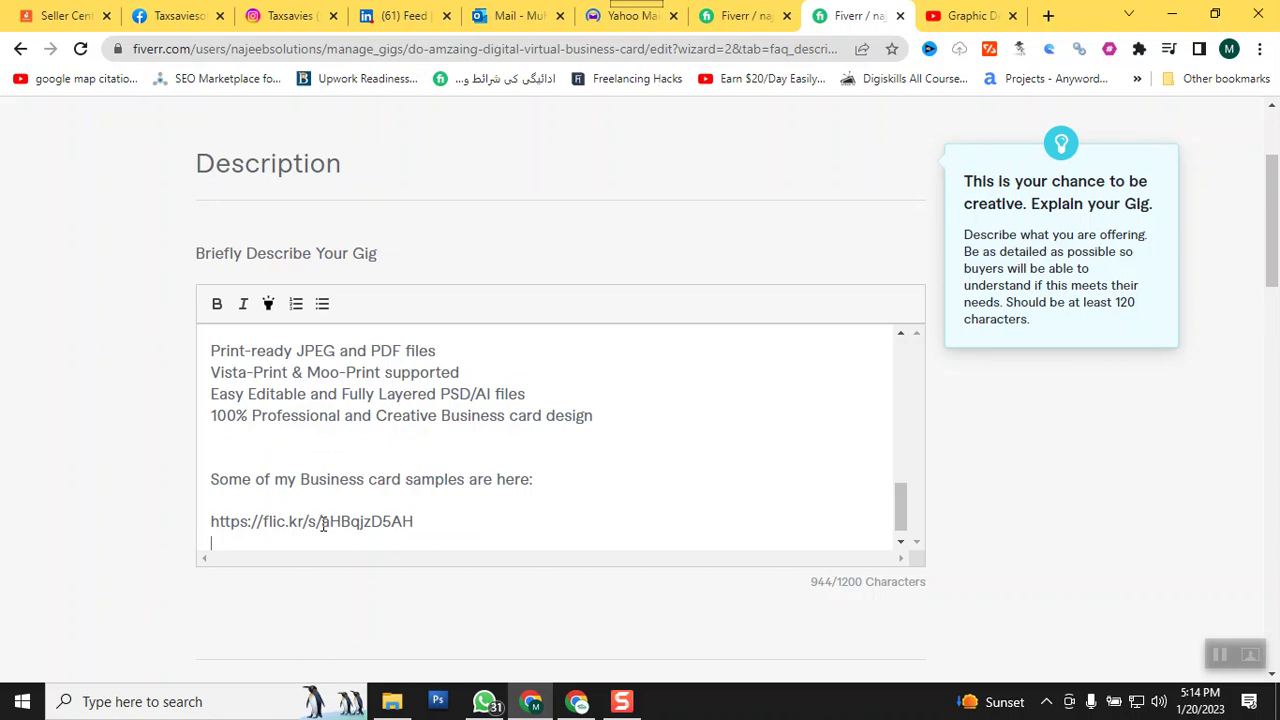
scroll(330, 490, "up", 5)
scroll(333, 492, "up", 3)
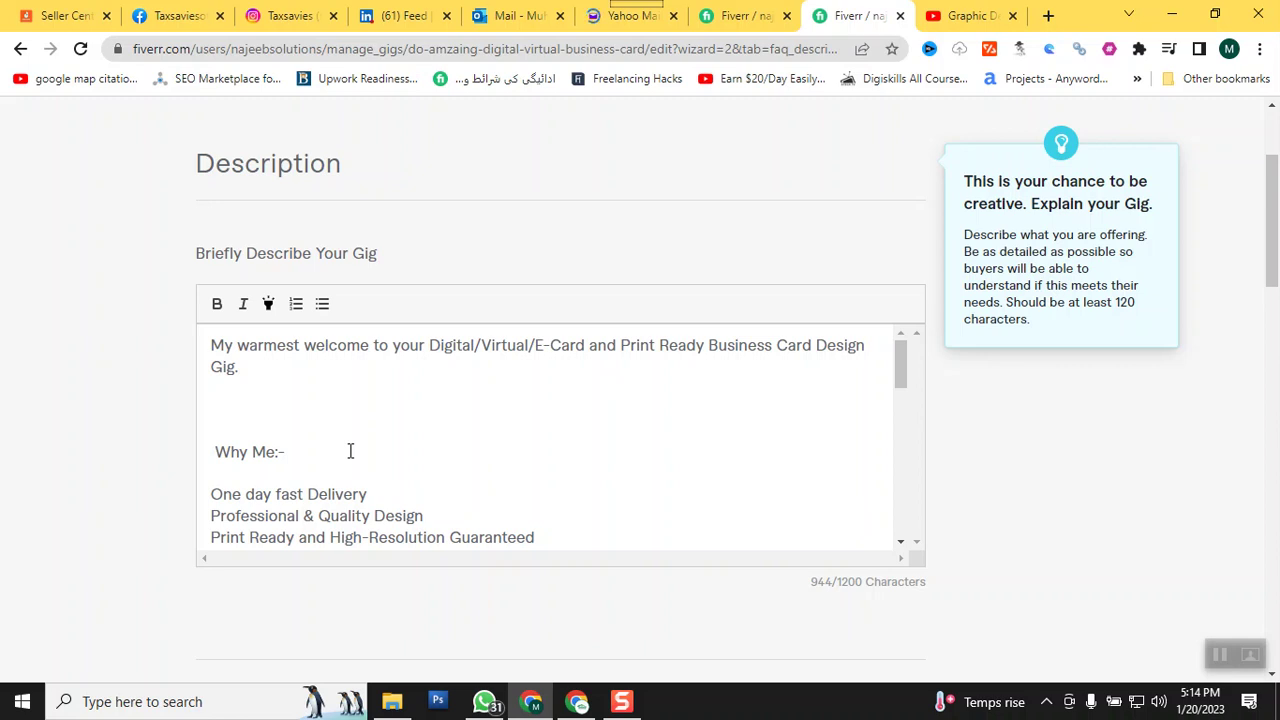
scroll(350, 451, "down", 6)
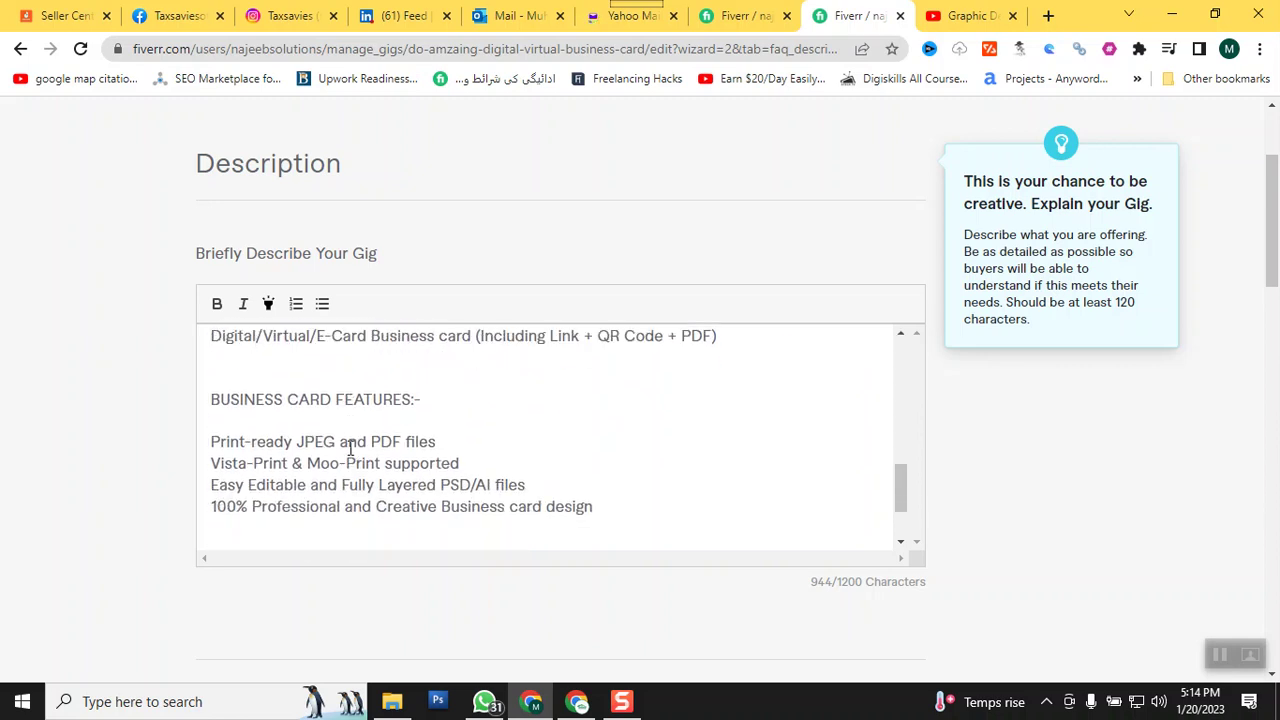
Check the end of the pasted description and the milestone section, and save to continue to the Requirements stage.
scroll(350, 451, "down", 2)
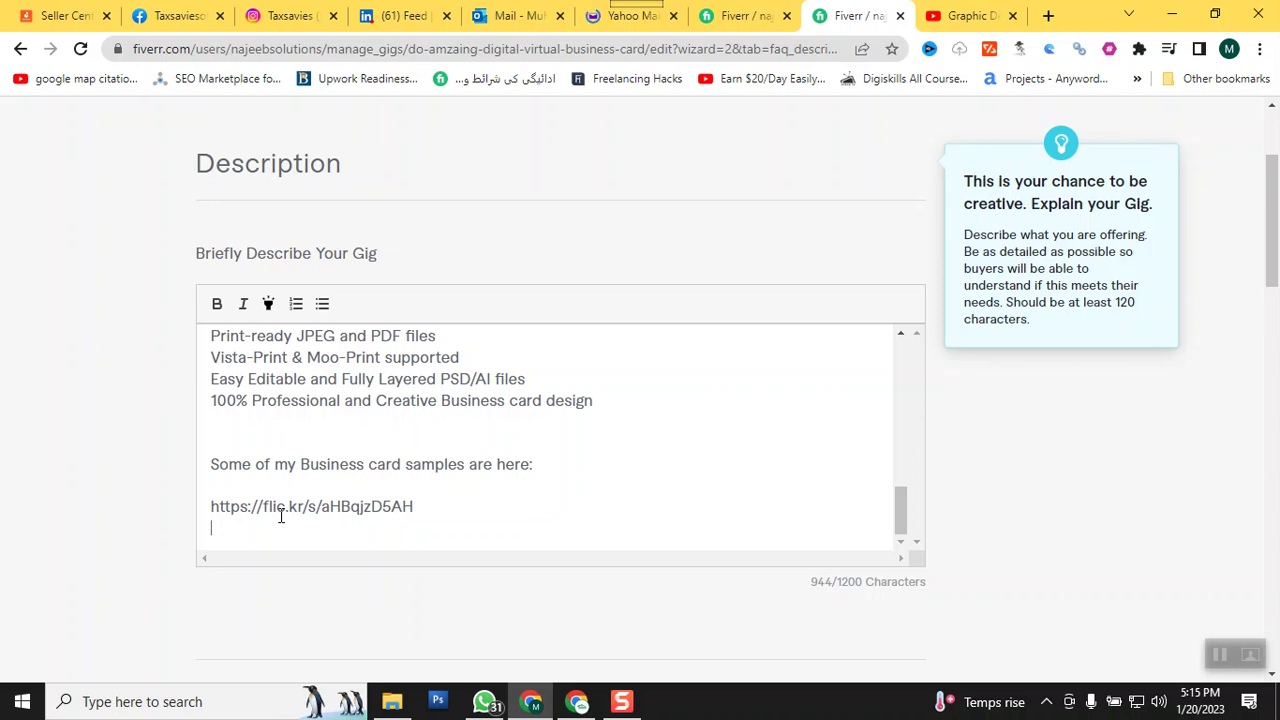
scroll(574, 457, "down", 5)
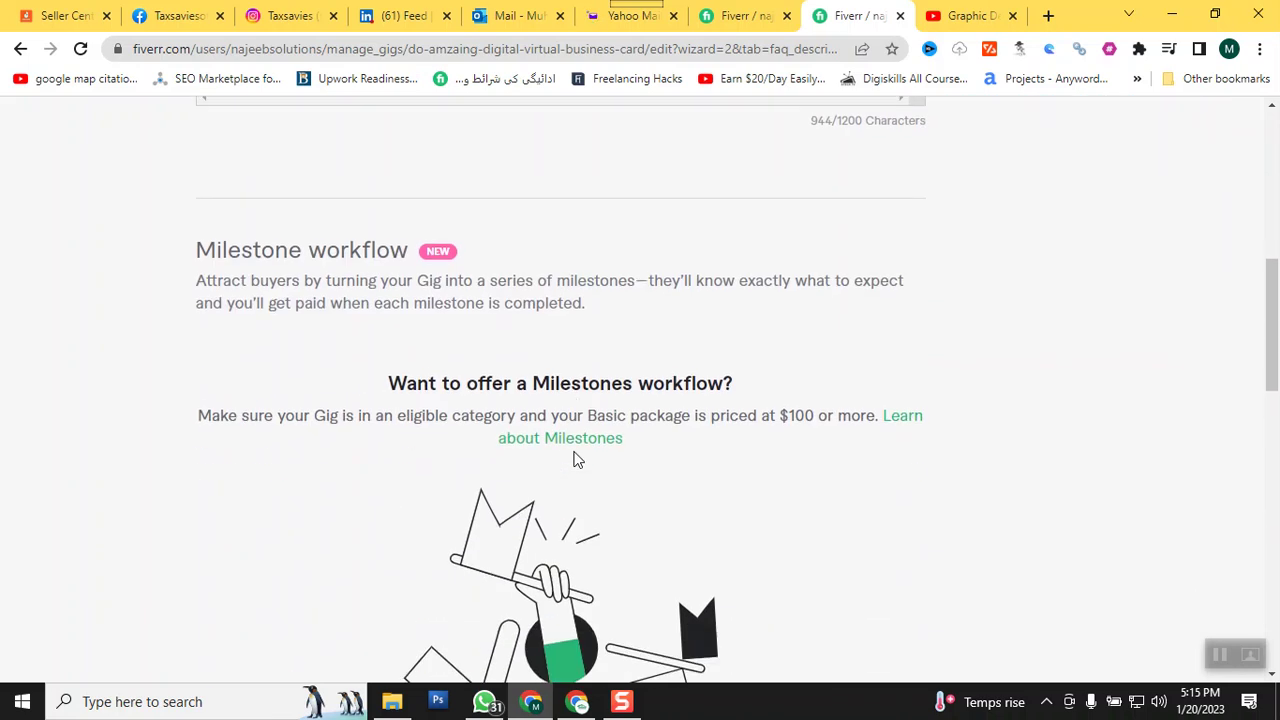
scroll(574, 457, "down", 3)
scroll(574, 457, "up", 3)
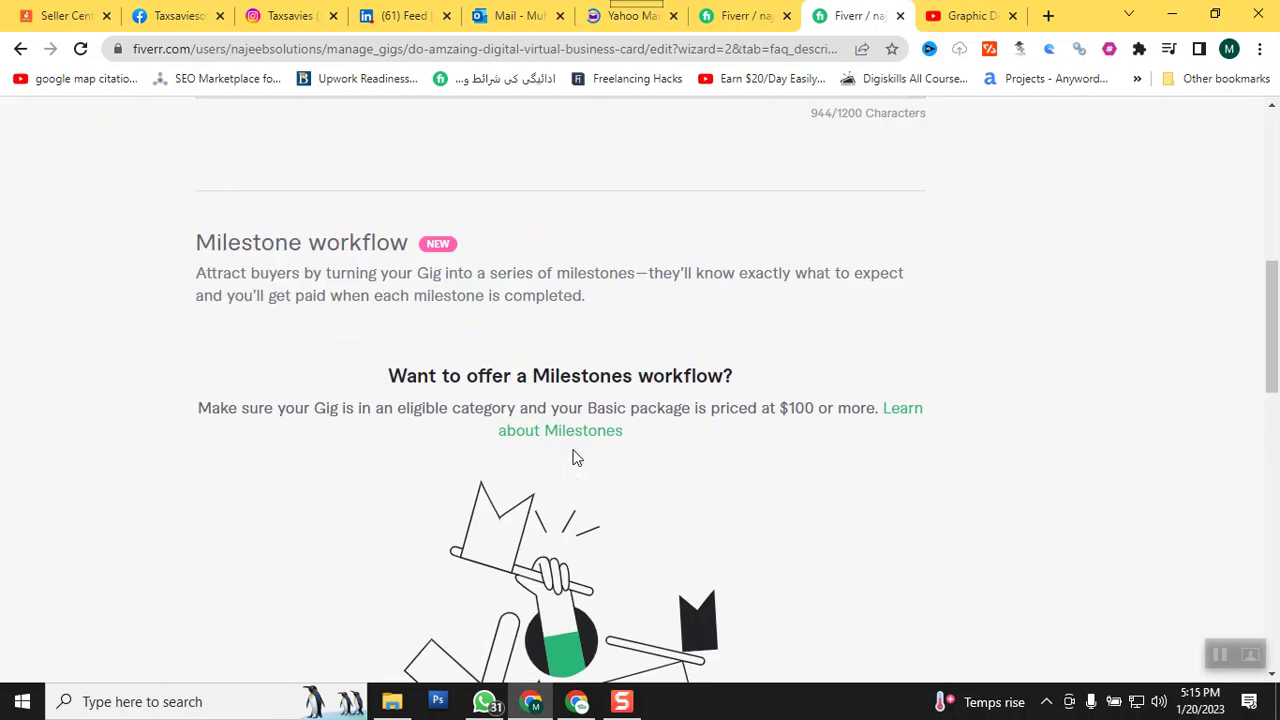
scroll(574, 457, "up", 1)
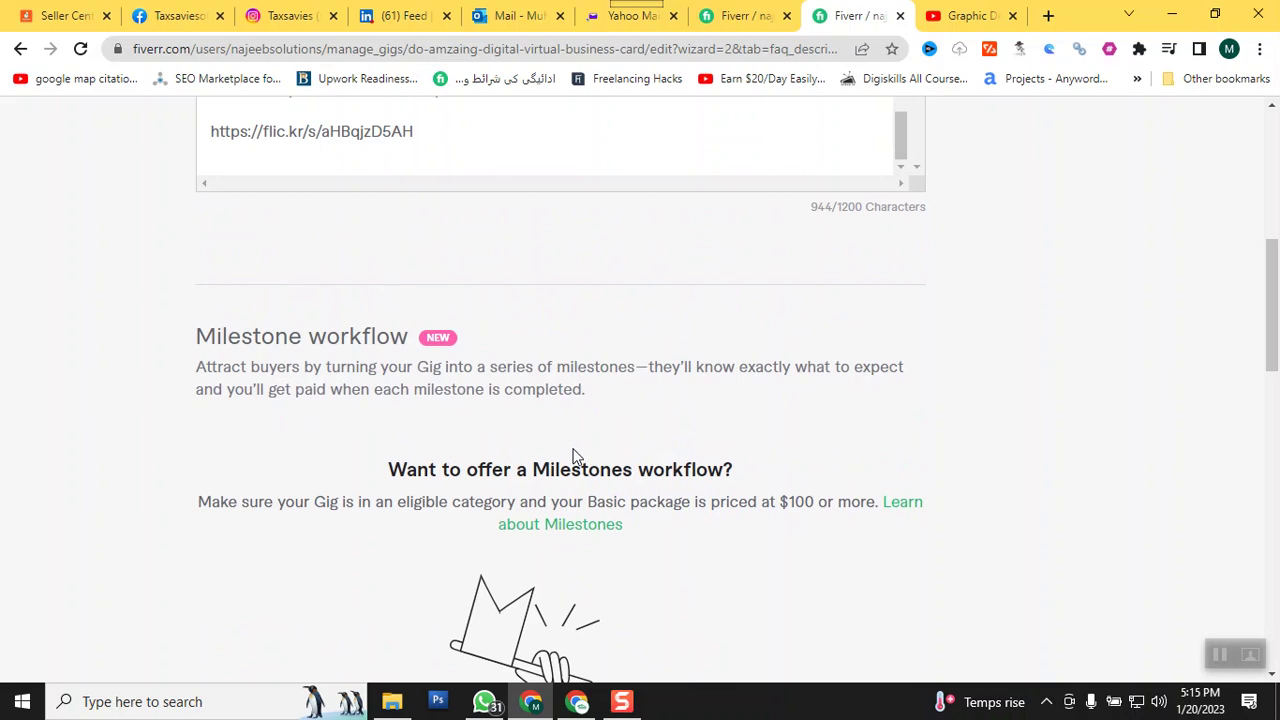
scroll(574, 457, "down", 5)
left_click(846, 575)
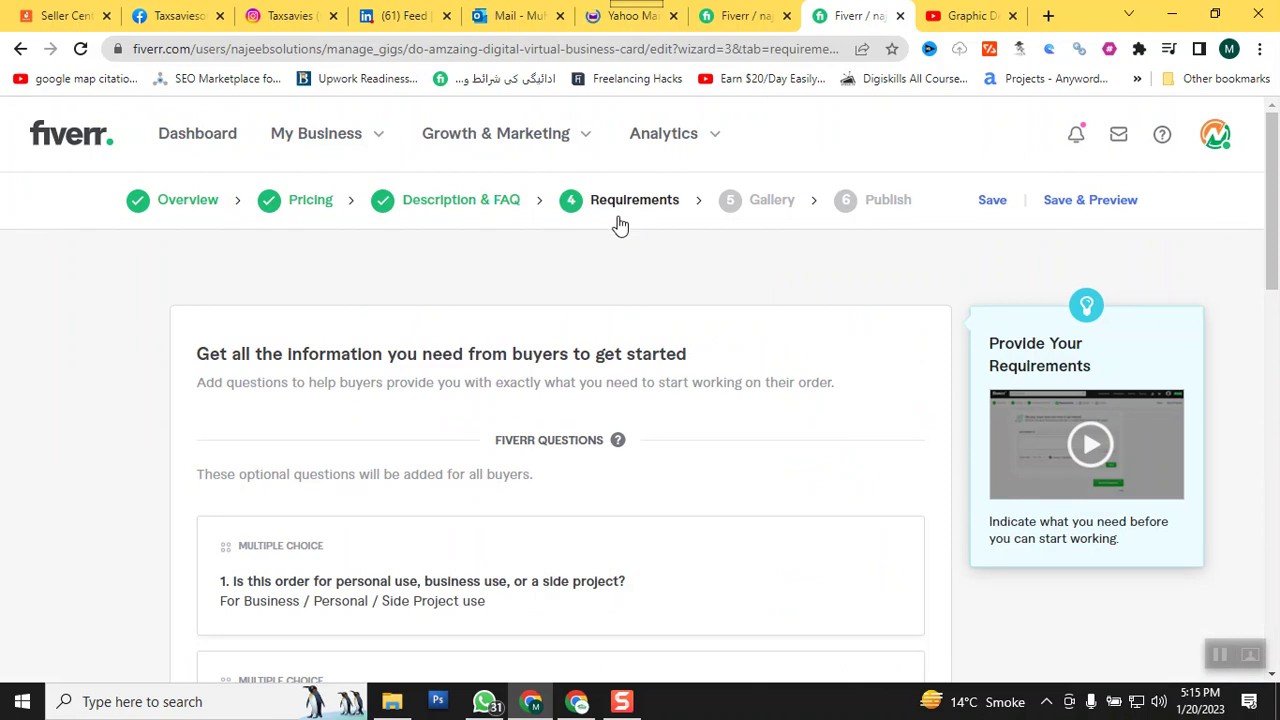
Review Fiverr's buyer questions, and open the answer to "All Business Card are customized ?" in the competing gig's FAQ.
scroll(454, 456, "down", 4)
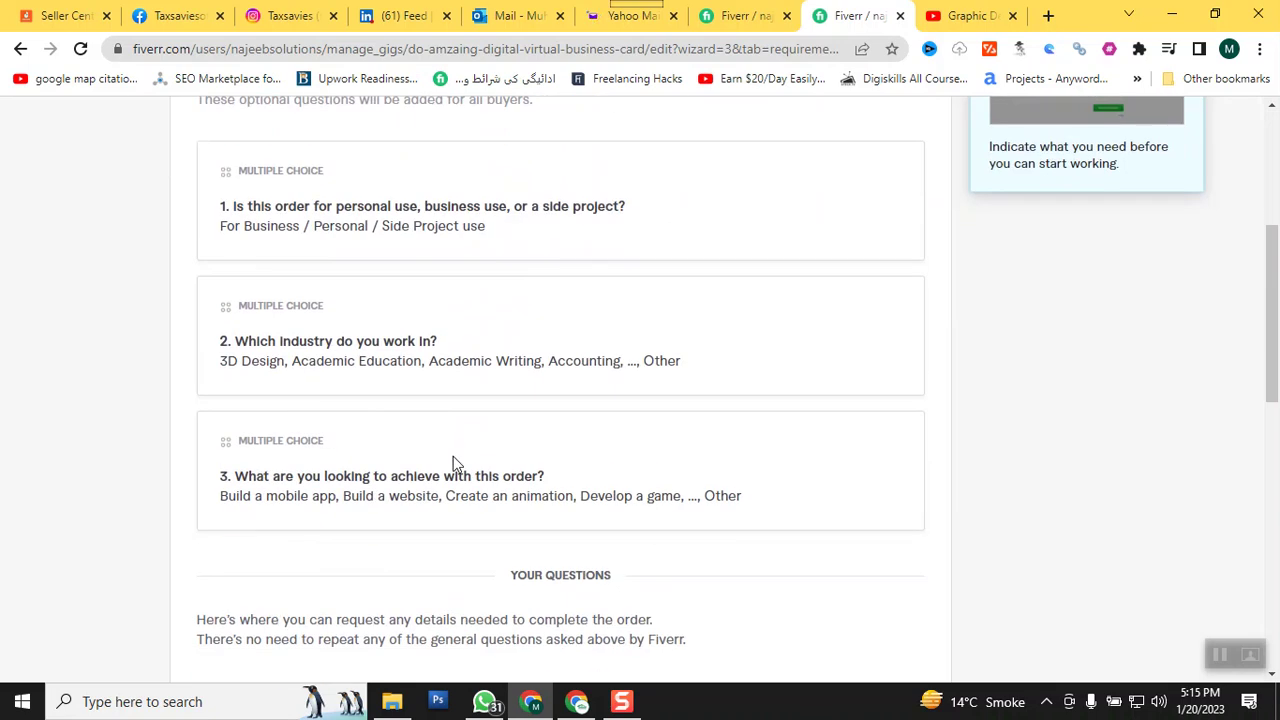
scroll(453, 462, "down", 3)
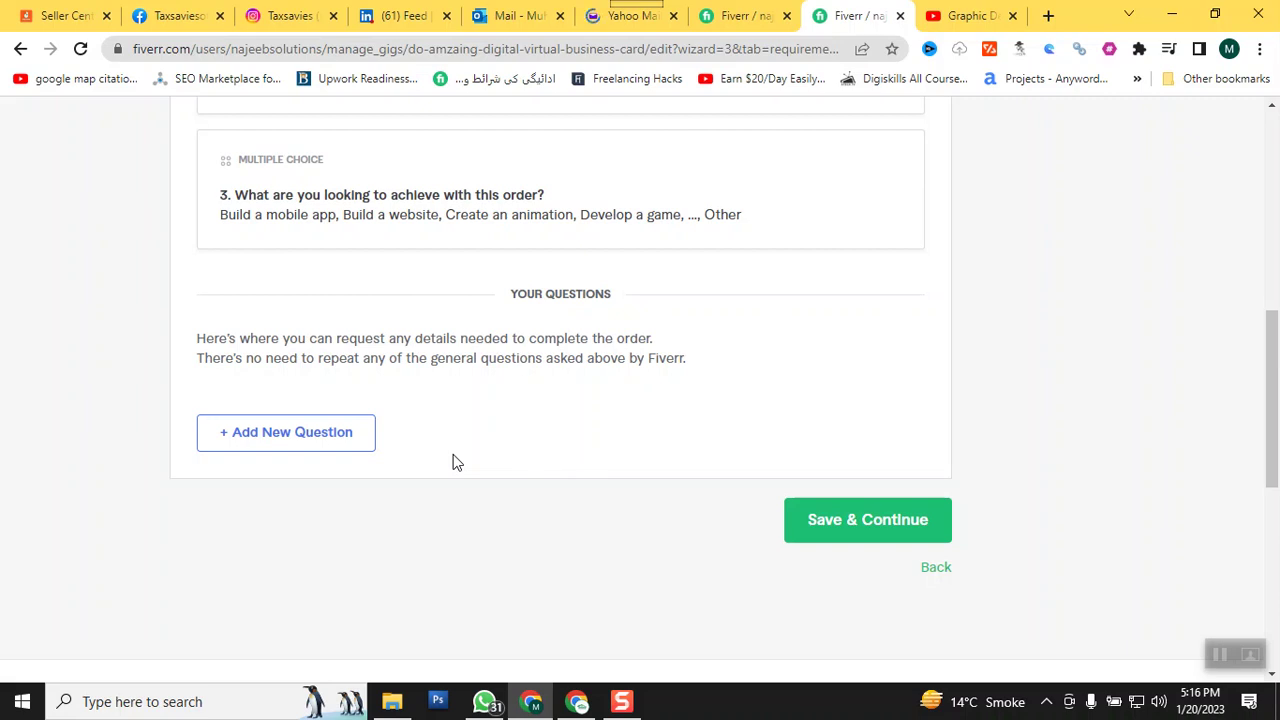
left_click(577, 703)
scroll(390, 455, "down", 1)
scroll(390, 445, "up", 8)
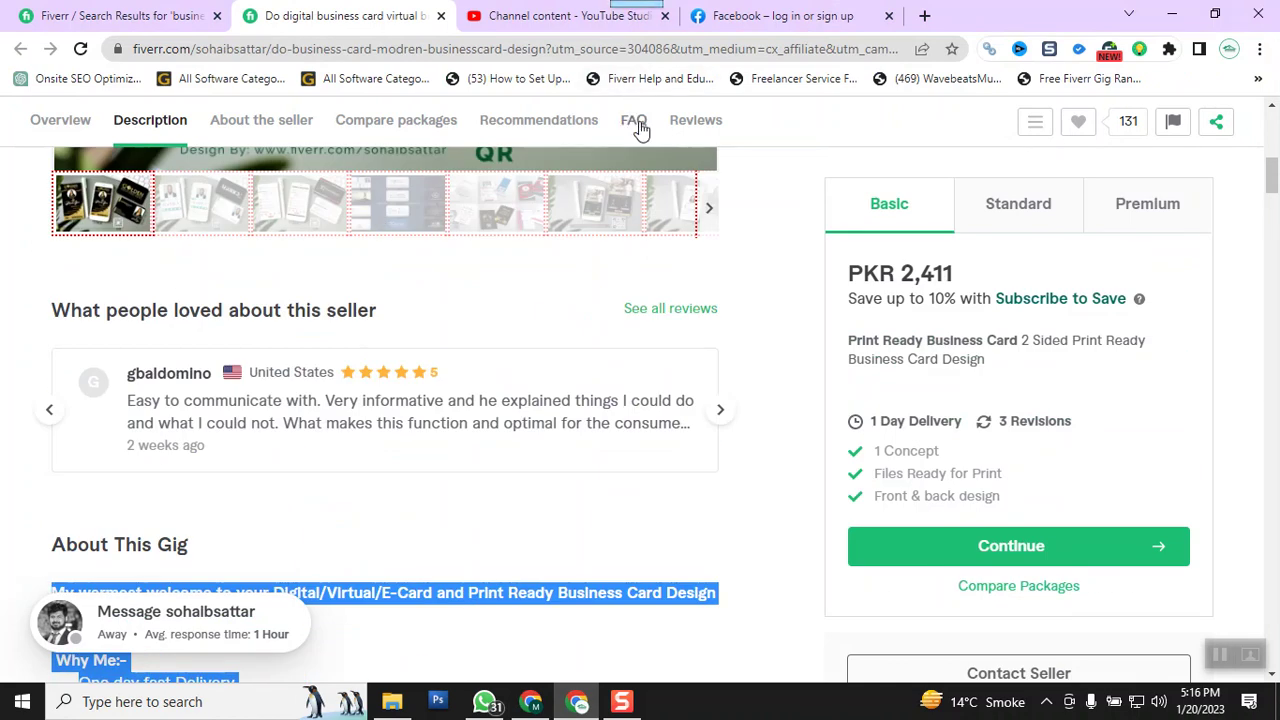
left_click(641, 125)
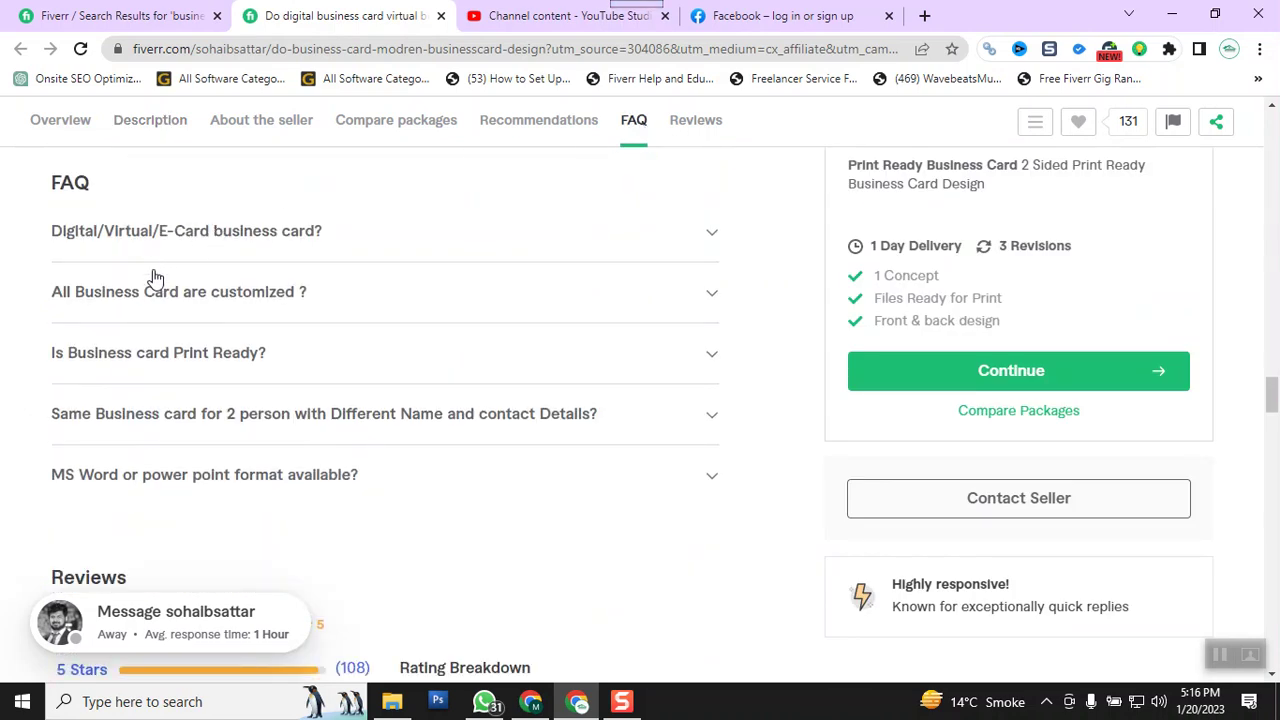
double_click(275, 305)
left_click(110, 300)
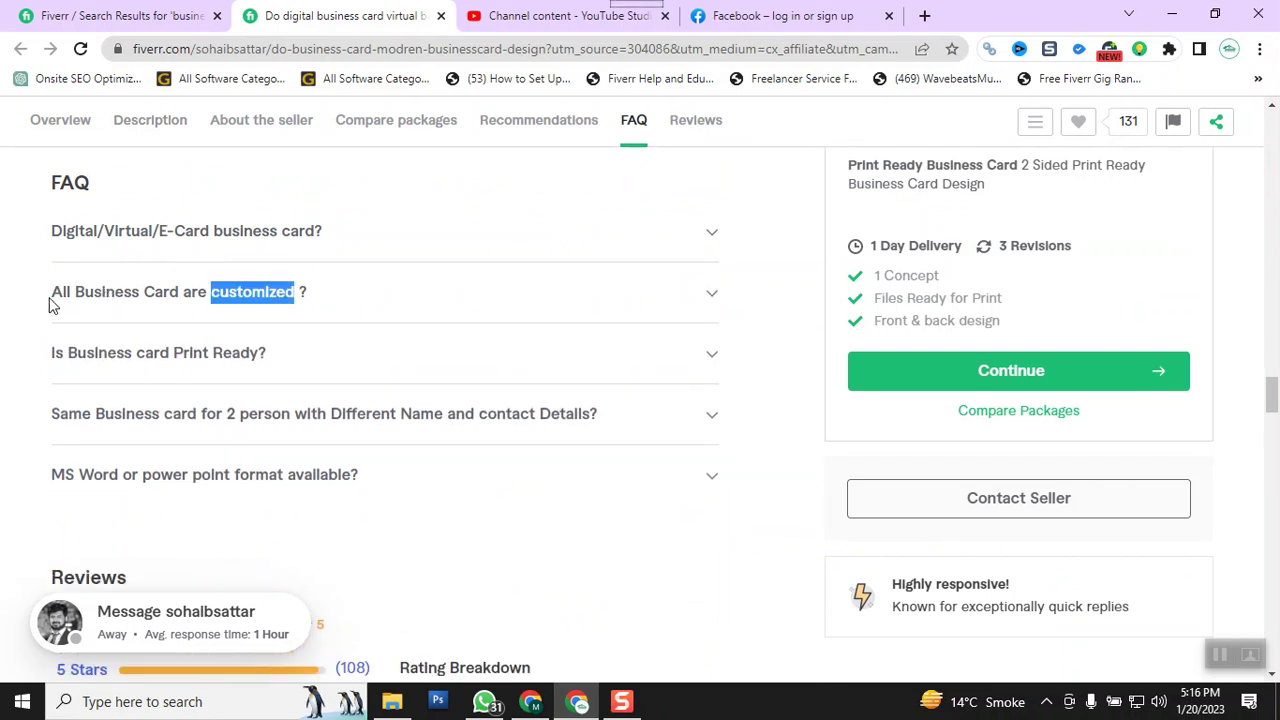
left_click(50, 303)
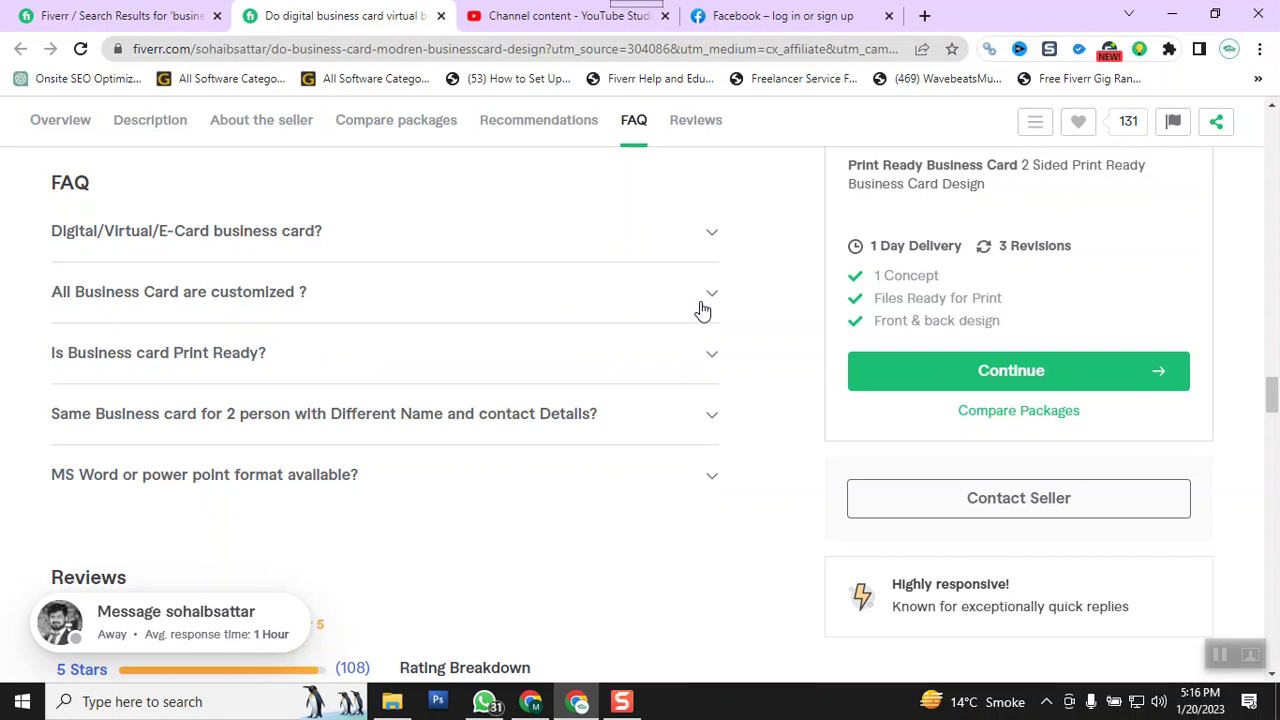
left_click(702, 310)
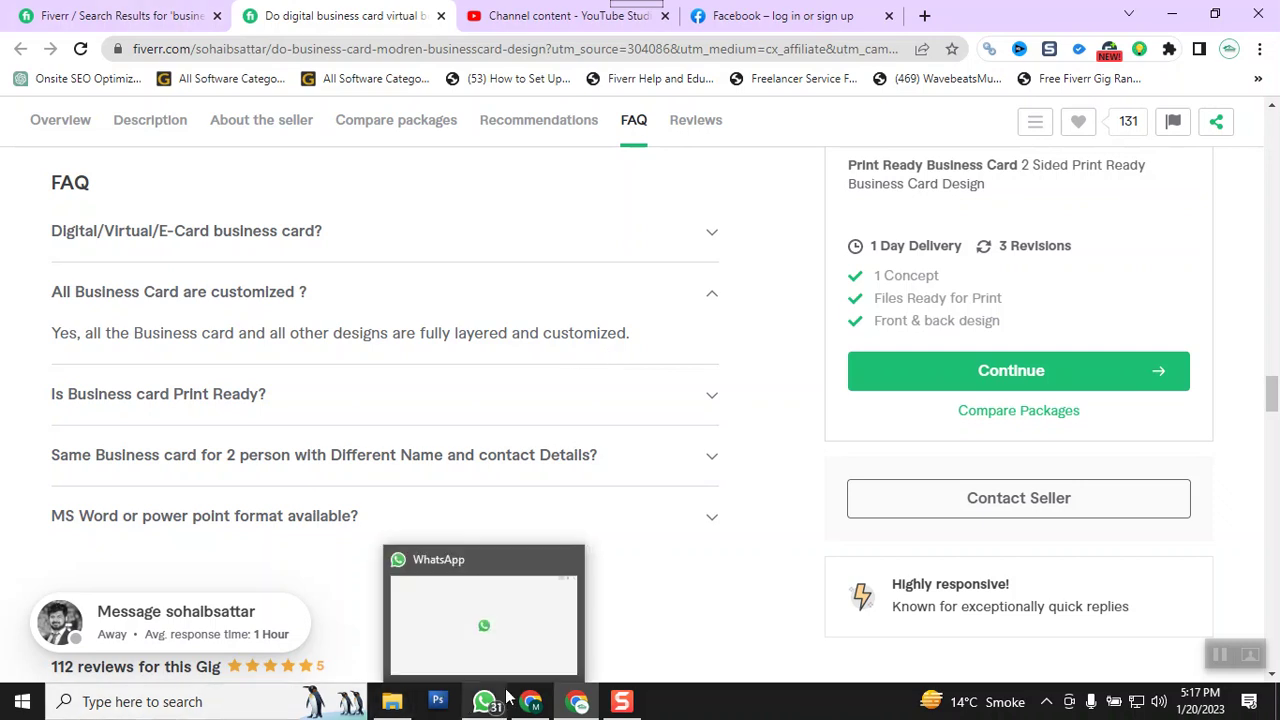
Return to the new gig and start a new buyer question reading "Do you have any website, please share link".
mouse_move(627, 705)
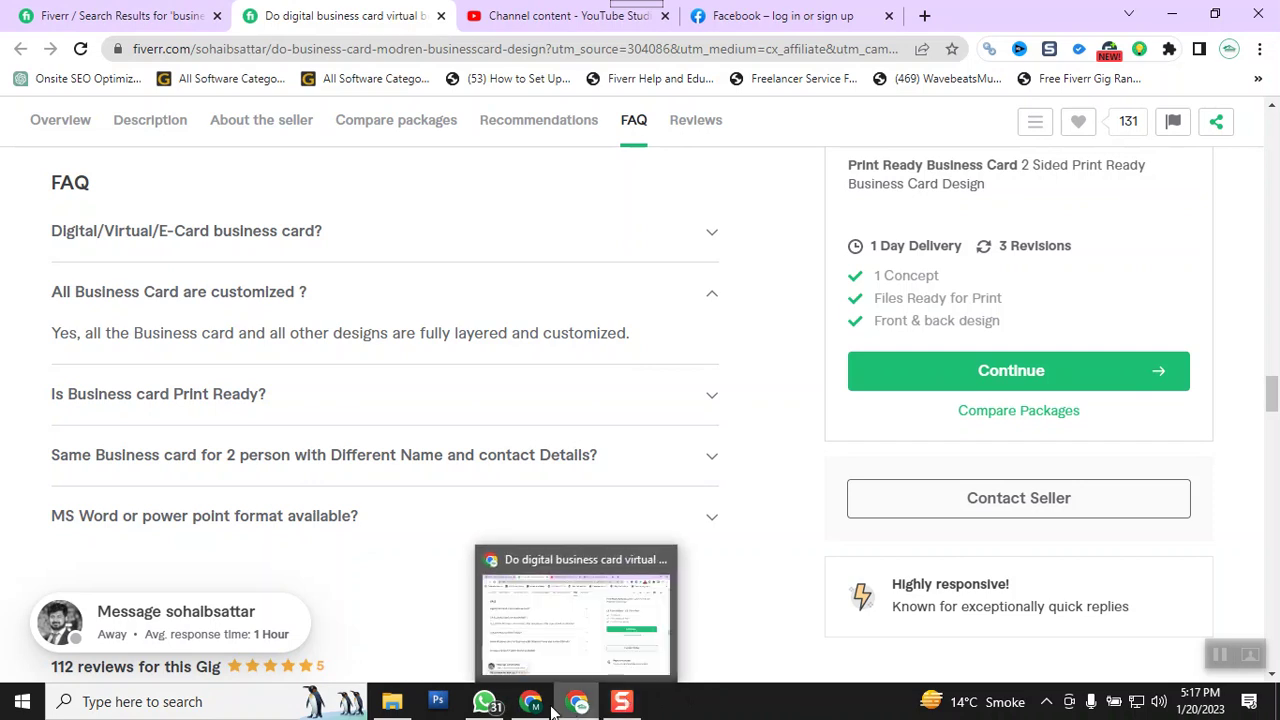
mouse_move(531, 705)
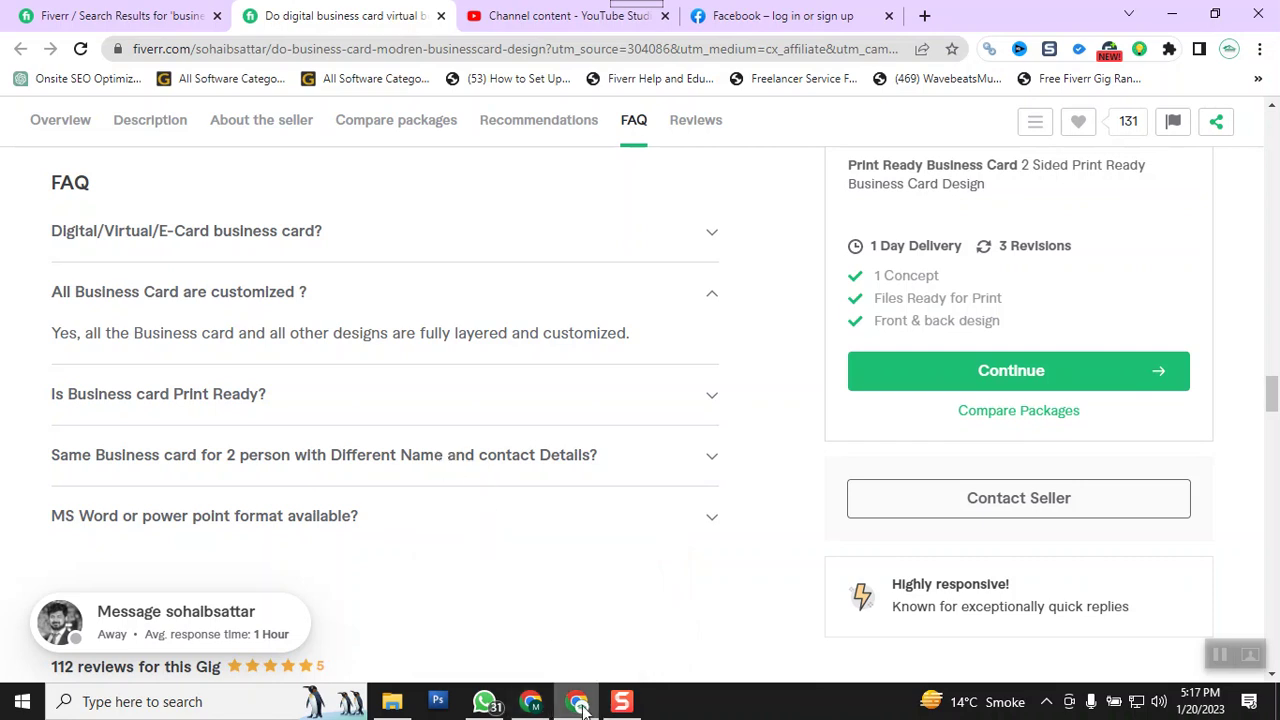
left_click(531, 705)
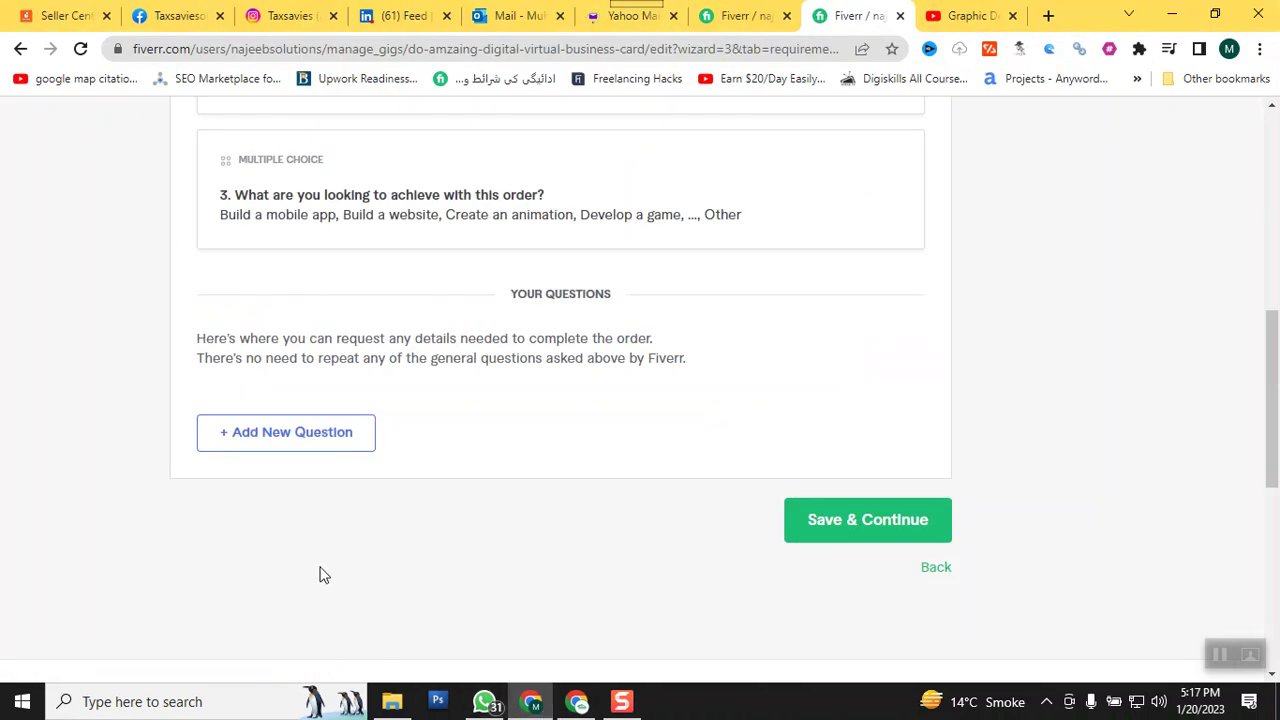
left_click(268, 444)
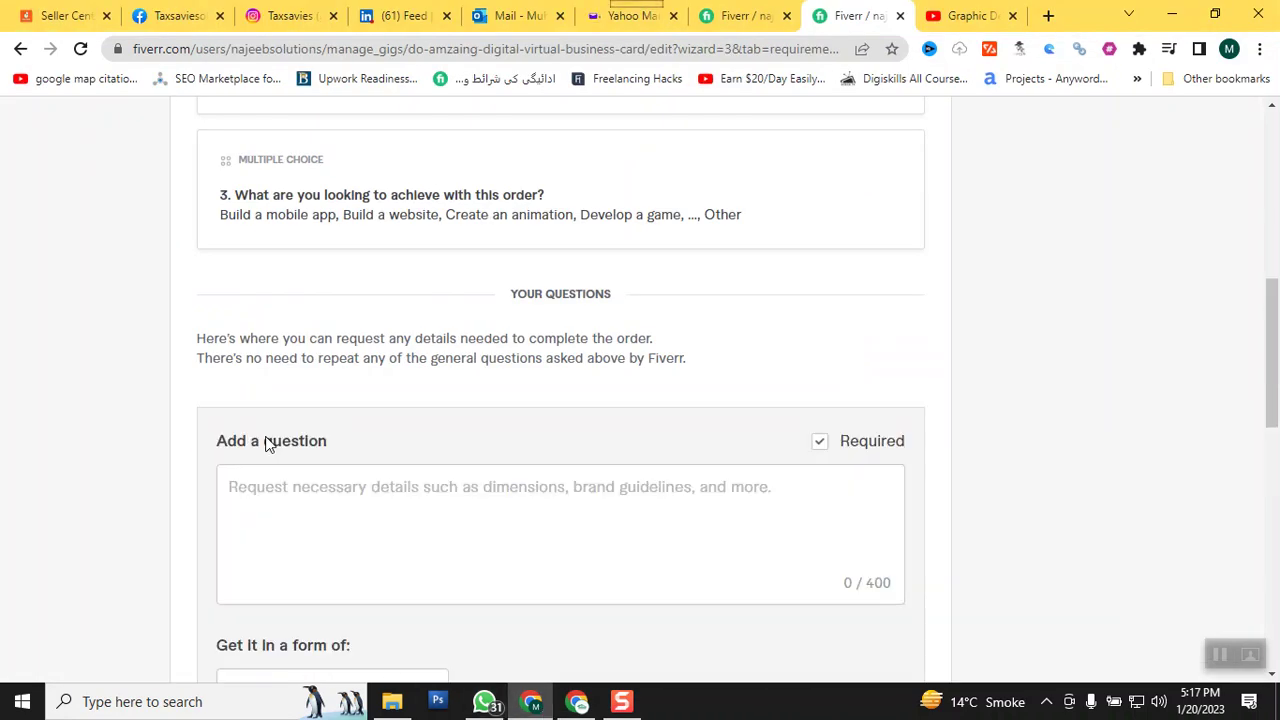
left_click(314, 494)
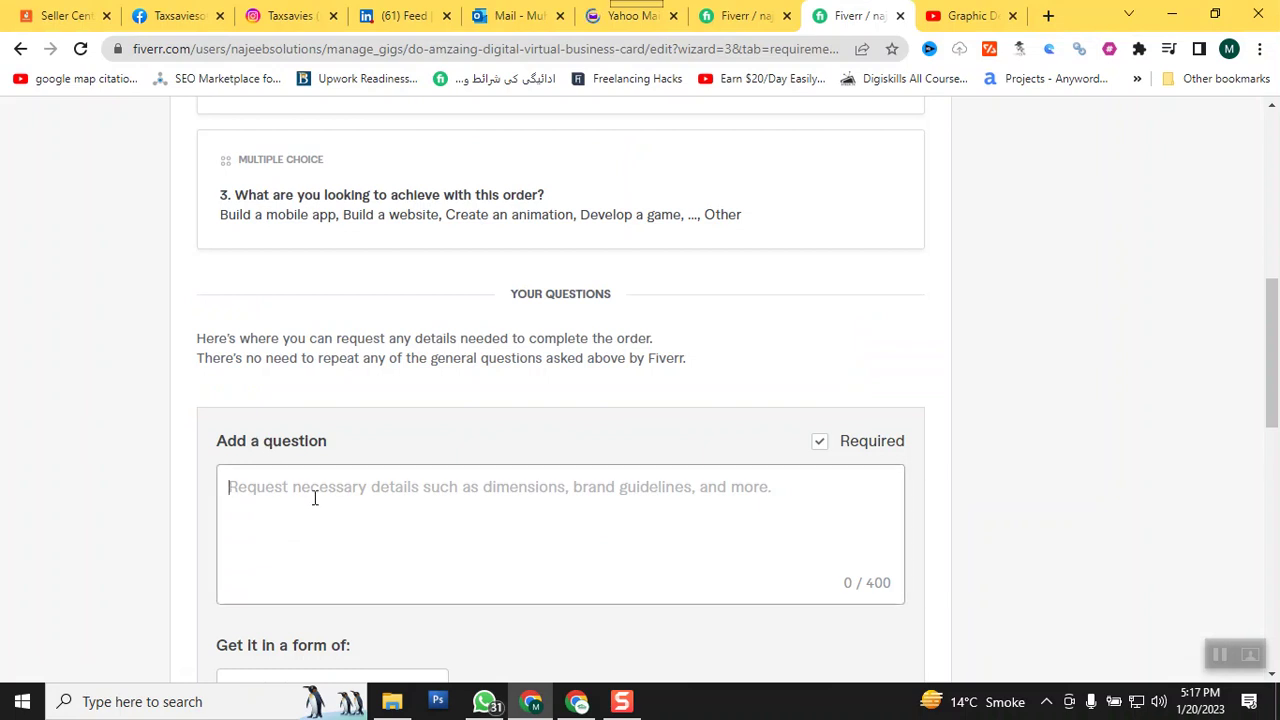
type("Do yo")
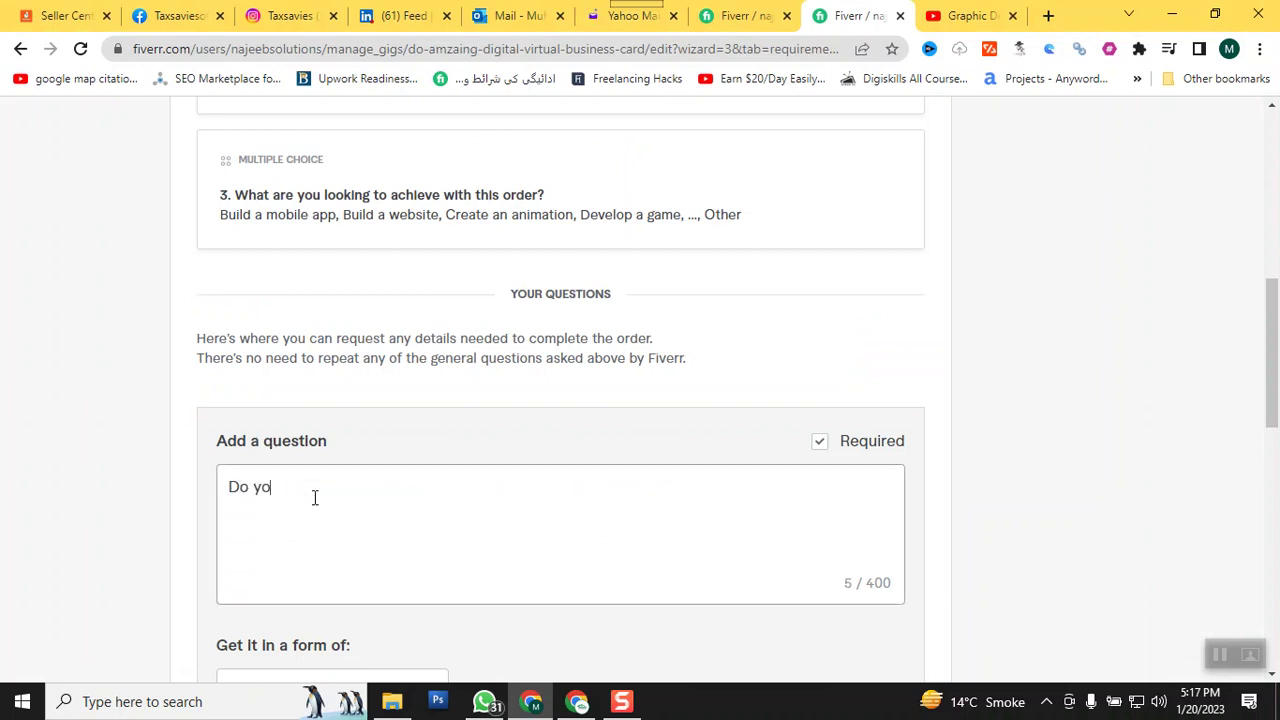
type("u have any ")
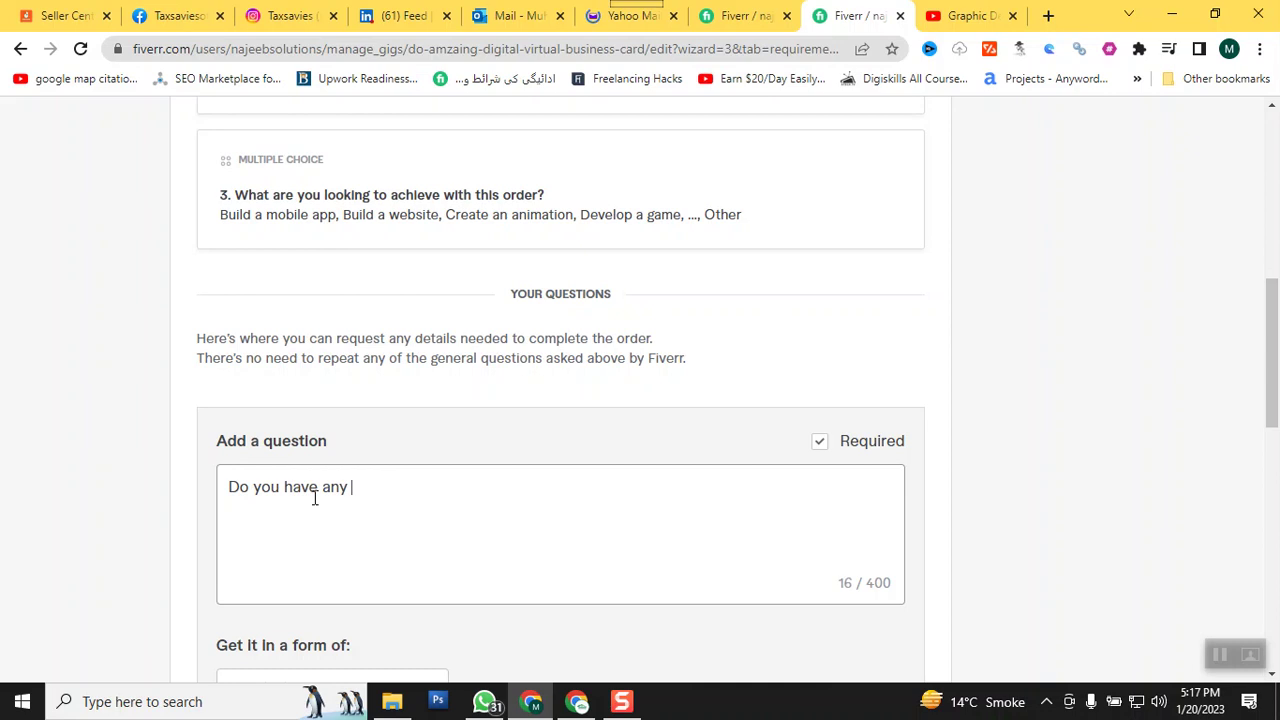
type("website,")
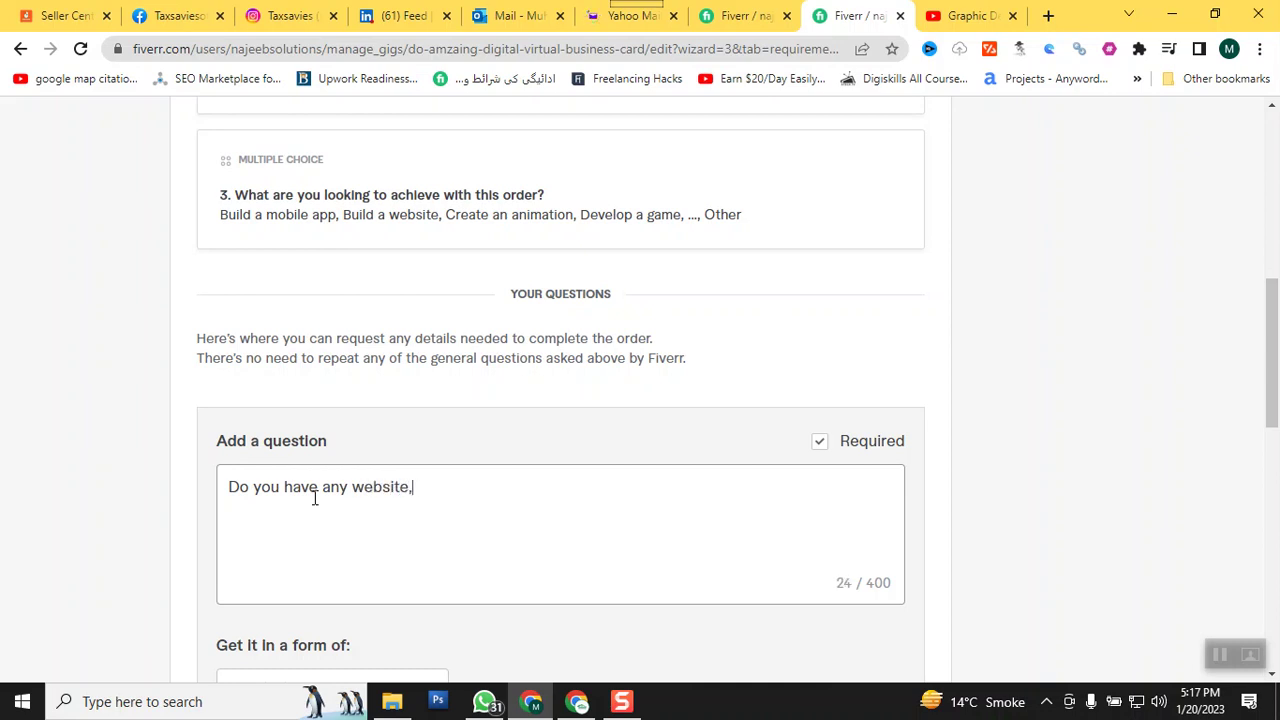
type(" please sha")
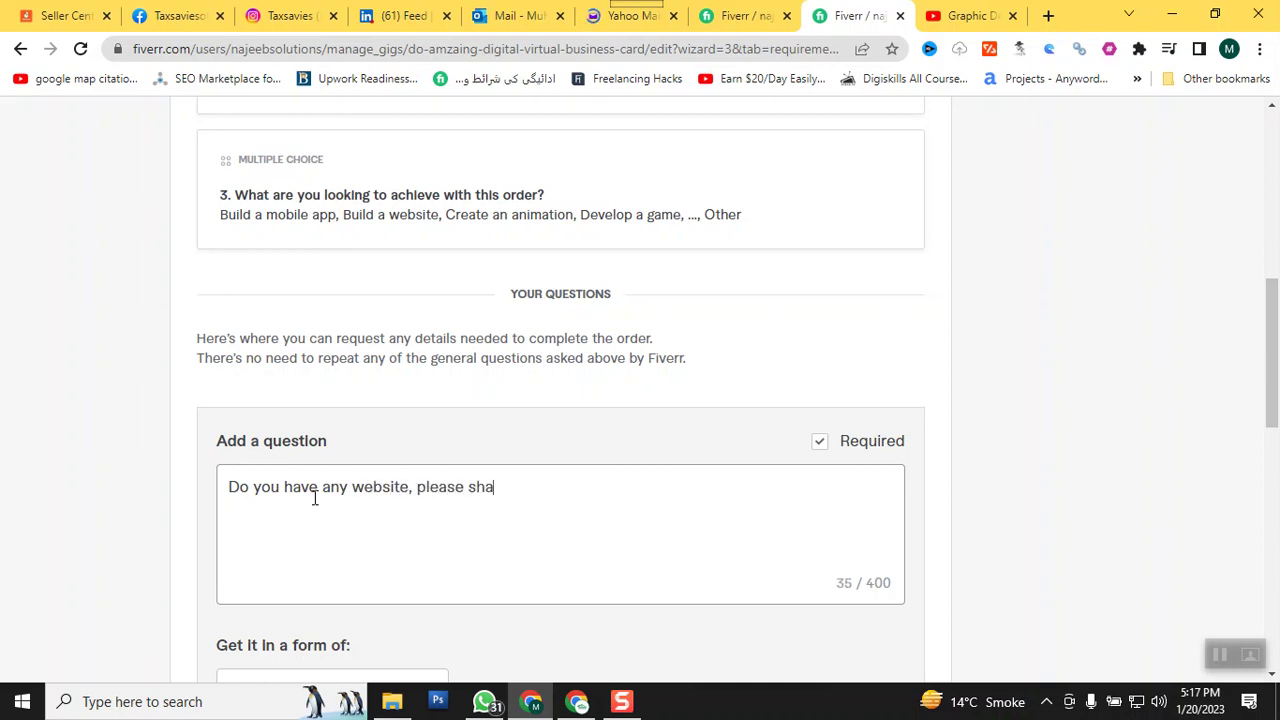
type("re link")
Insert "or social media" after "website" in the question, keep its answer form as Free text, and add it to the requirements.
left_click(411, 490)
type("or social ")
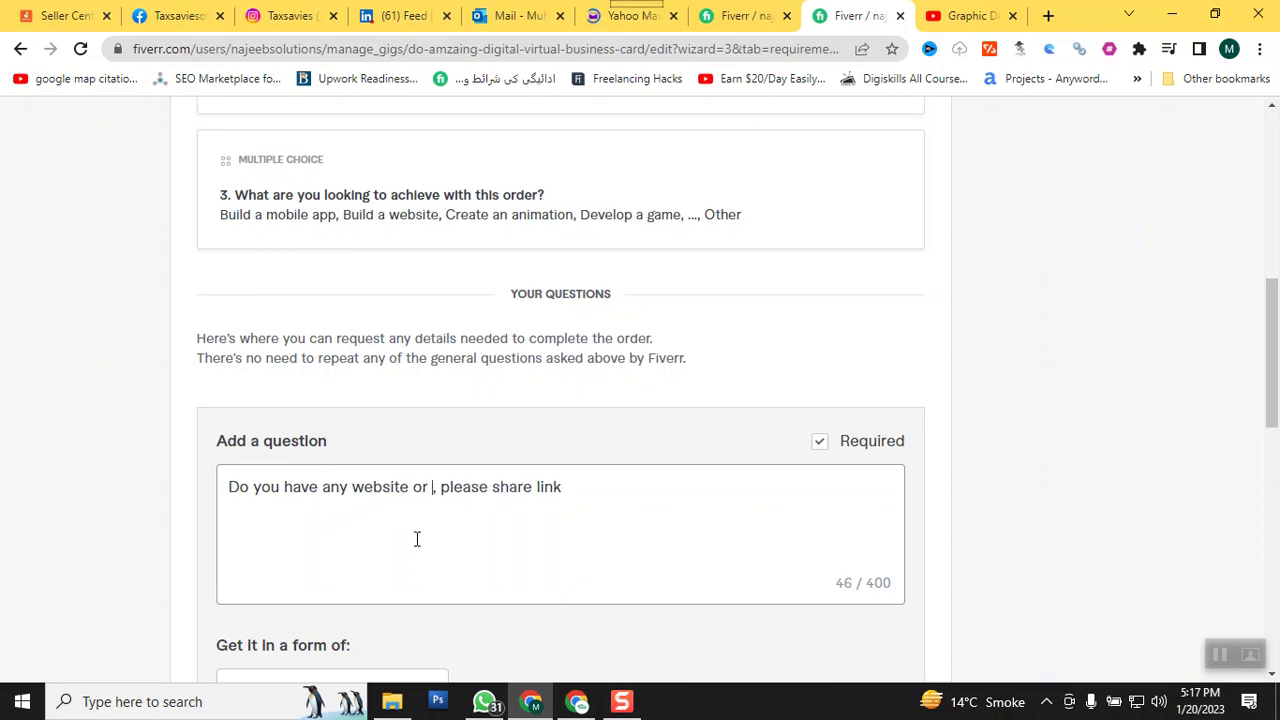
type("media")
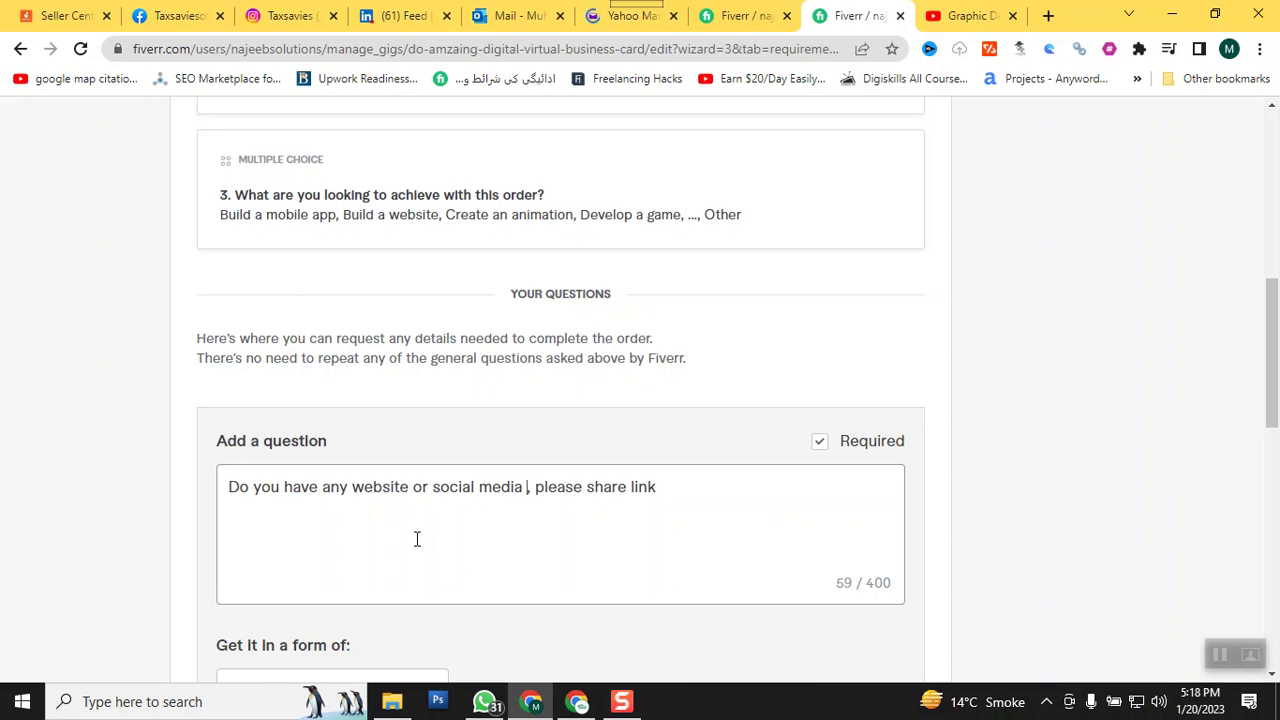
scroll(551, 520, "down", 2)
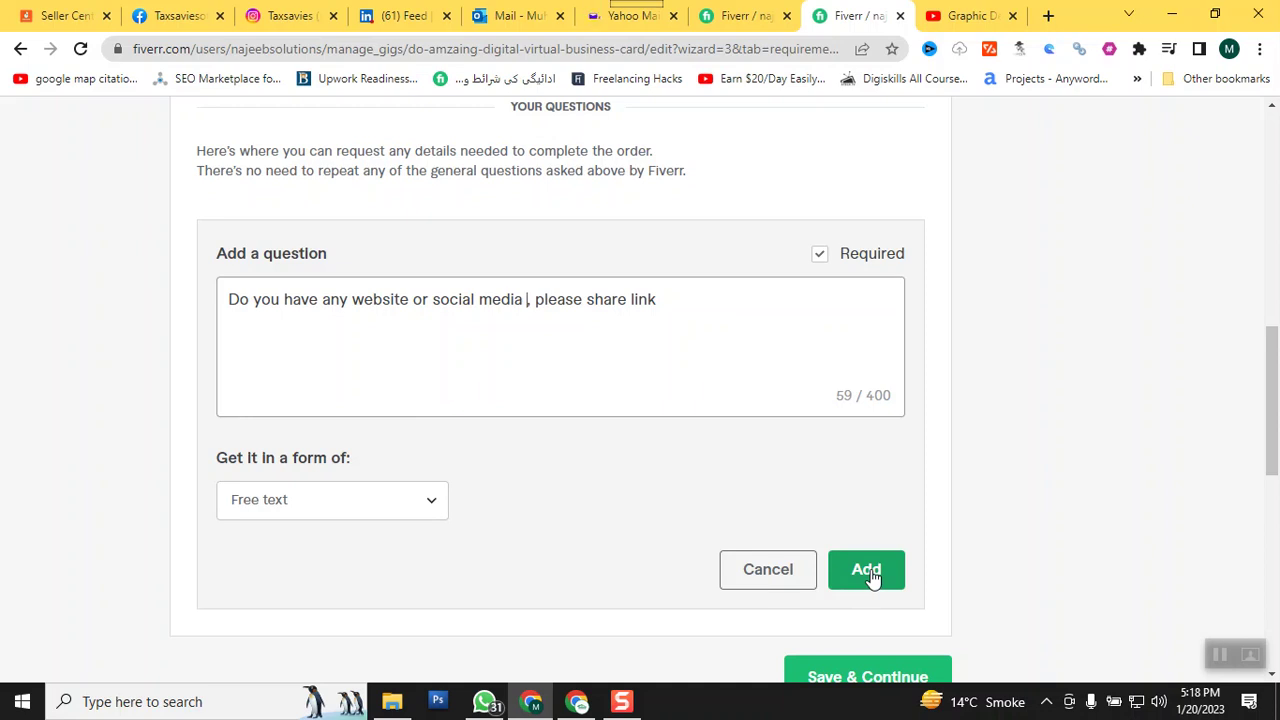
left_click(436, 502)
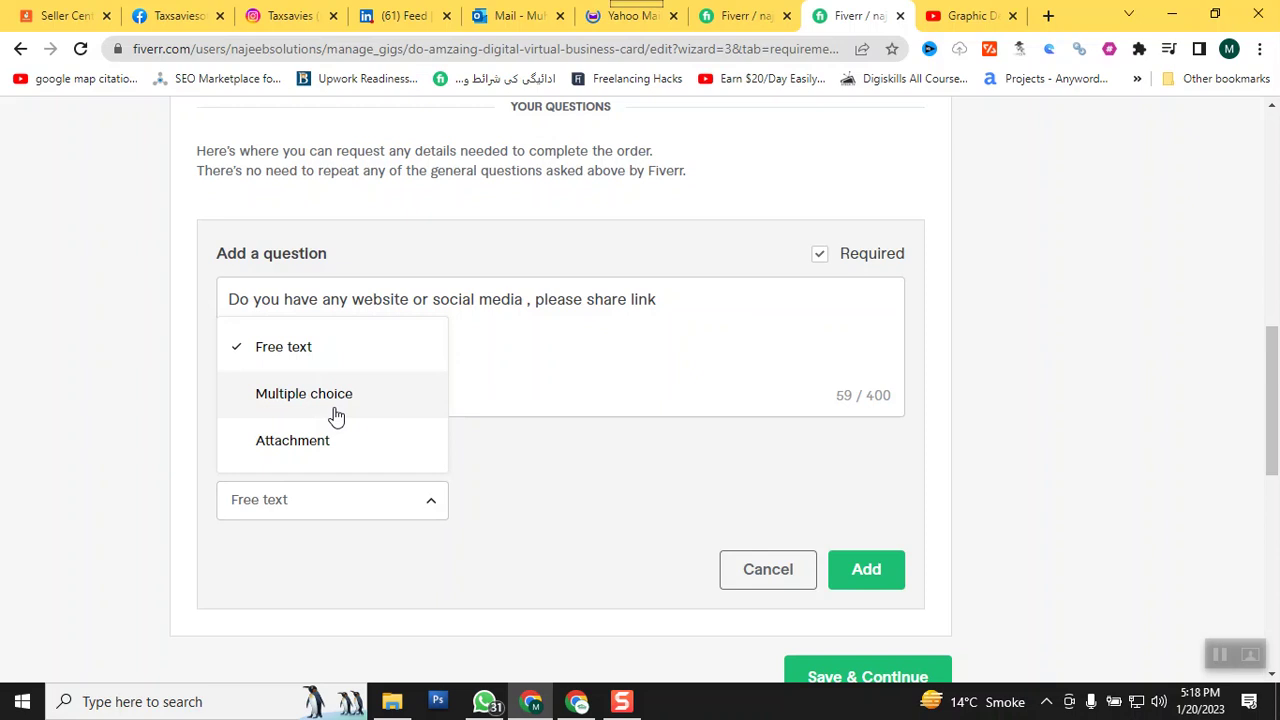
left_click(314, 352)
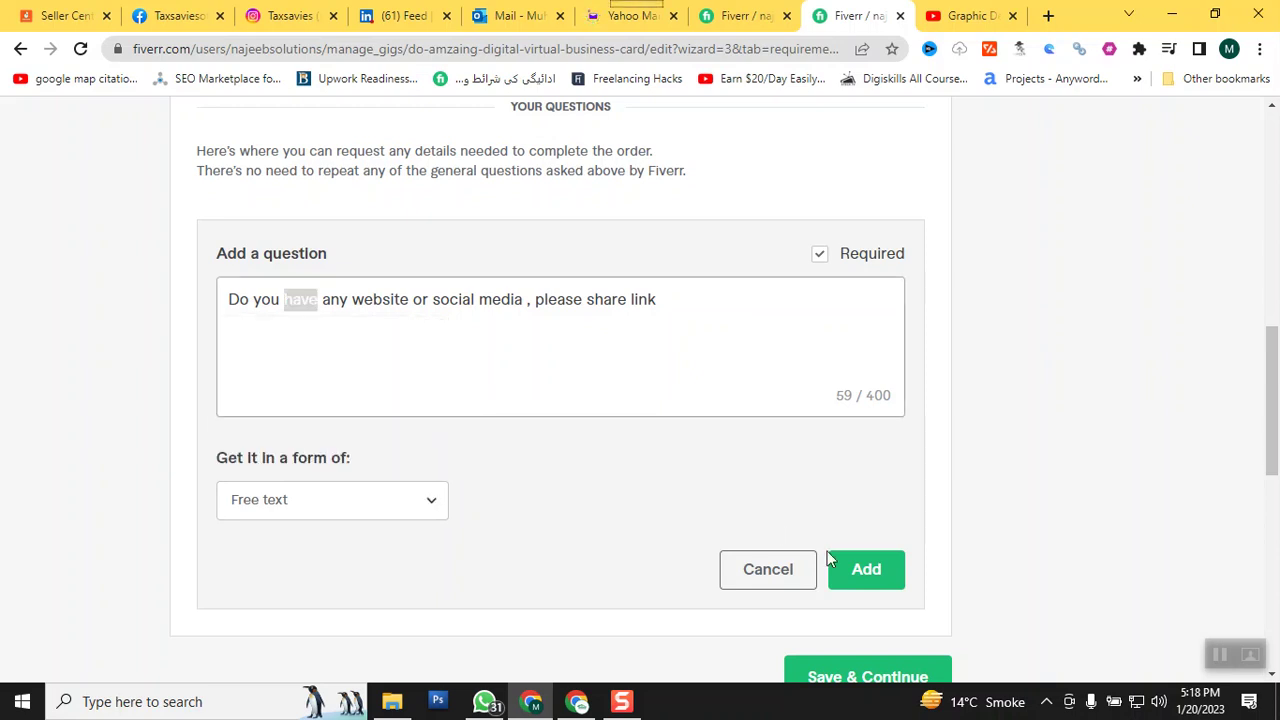
left_click(895, 577)
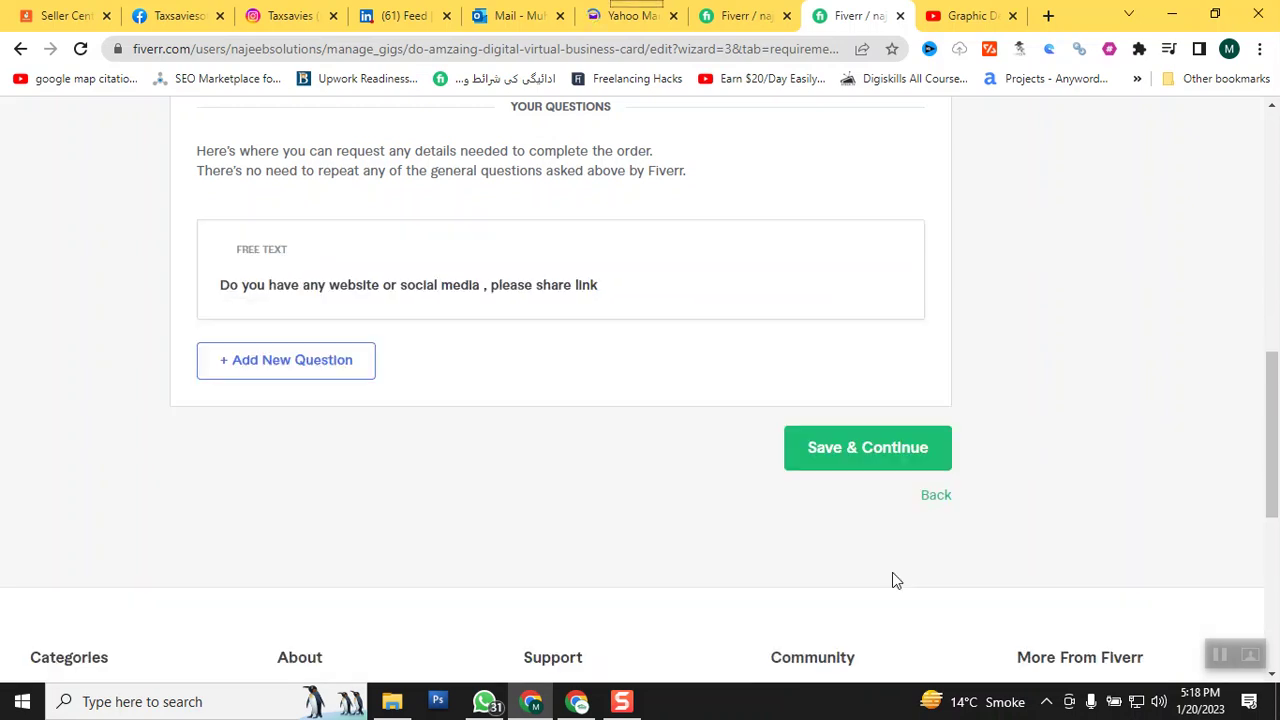
Save the requirements to continue to the Gallery stage and look through the gig image guidelines.
left_click(884, 462)
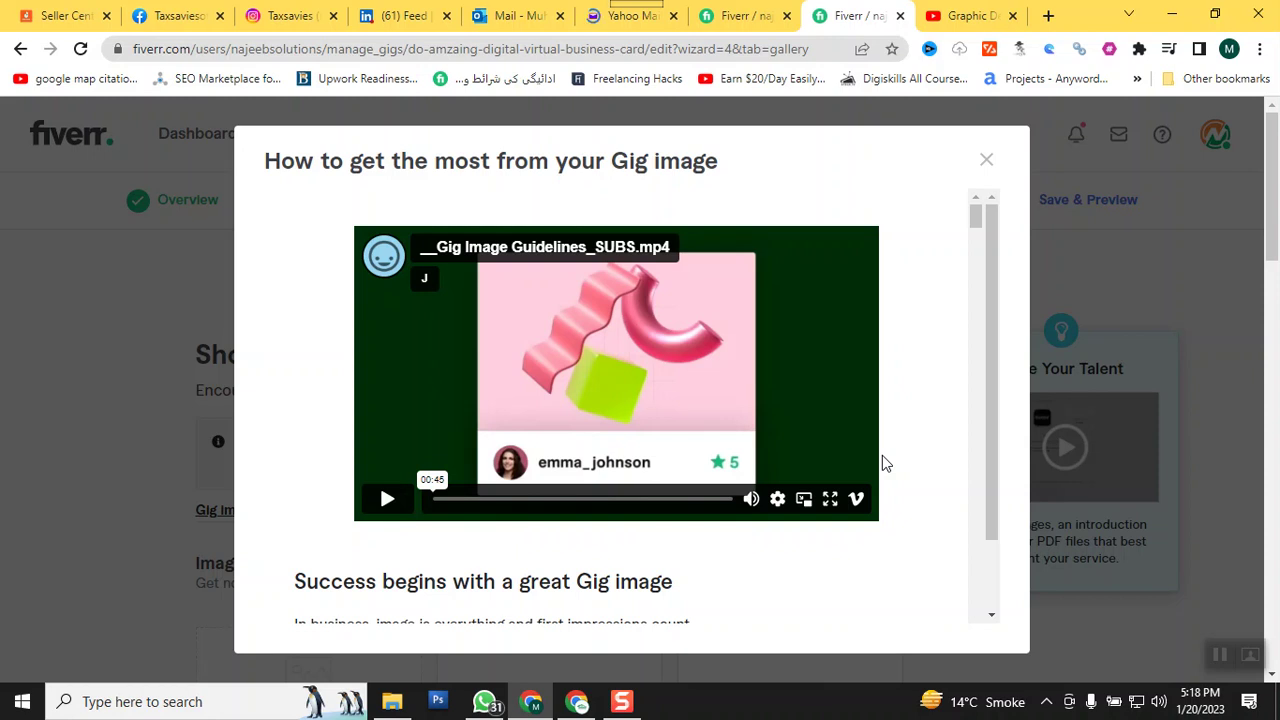
scroll(872, 513, "down", 5)
scroll(872, 513, "up", 5)
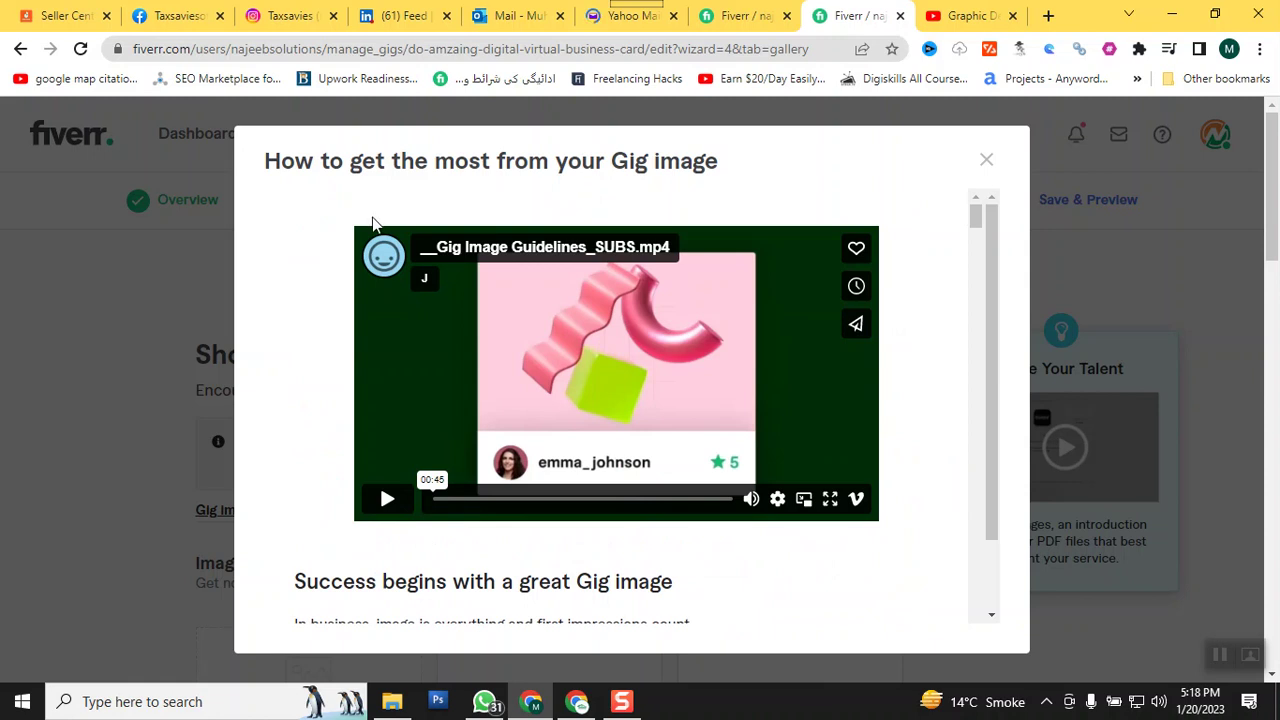
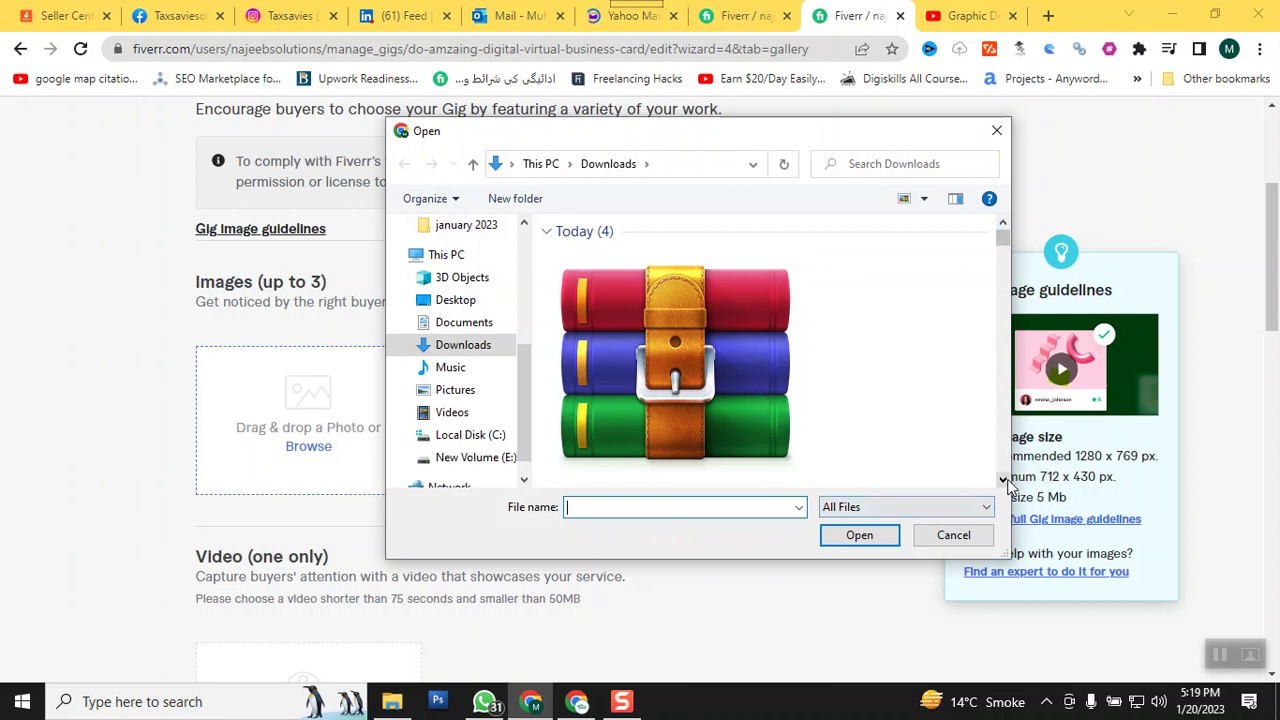
Upload the "Anxious For" sales tax filing image from the Downloads folder as the gig's first gallery image.
left_click(1003, 480)
left_click(1003, 480)
left_click(1003, 480)
left_click(1003, 480)
left_click(1003, 480)
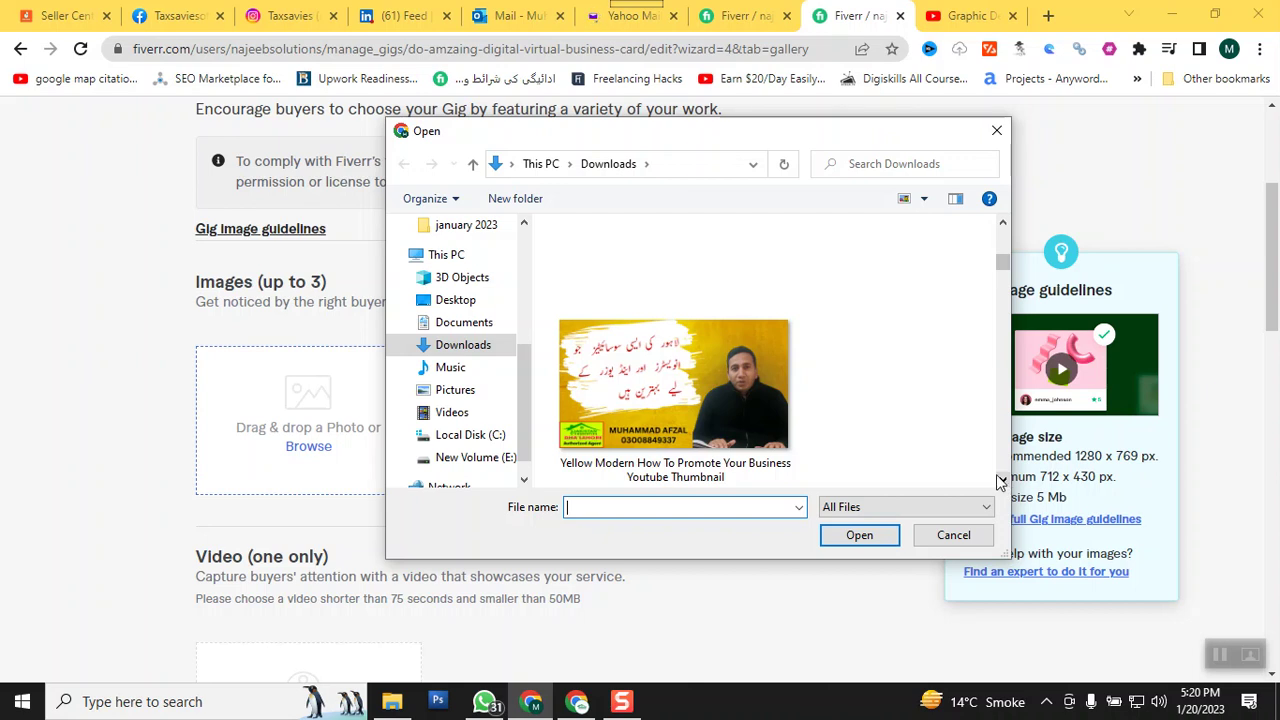
left_click(1003, 480)
left_click(1001, 481)
left_click(1001, 481)
left_click(1001, 481)
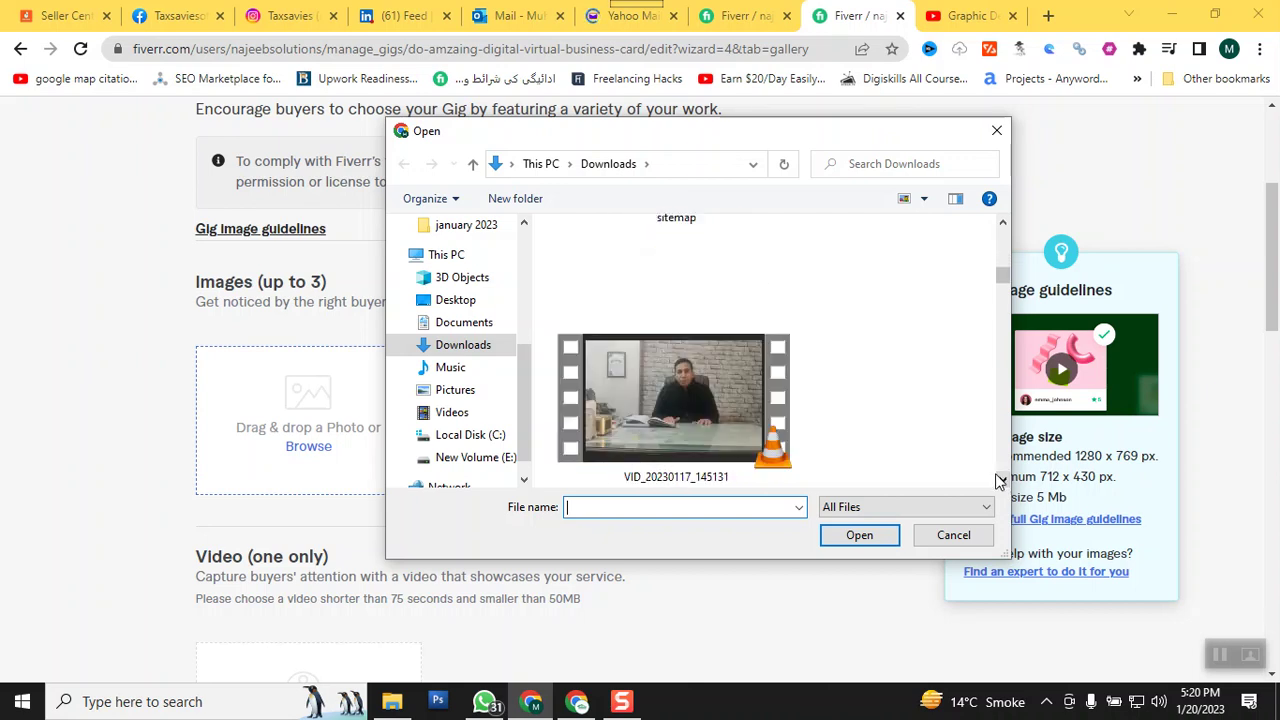
left_click(1001, 481)
left_click(1001, 481)
left_click(1001, 481)
left_click(1002, 482)
left_click(1003, 483)
left_click(1003, 483)
left_click(1003, 483)
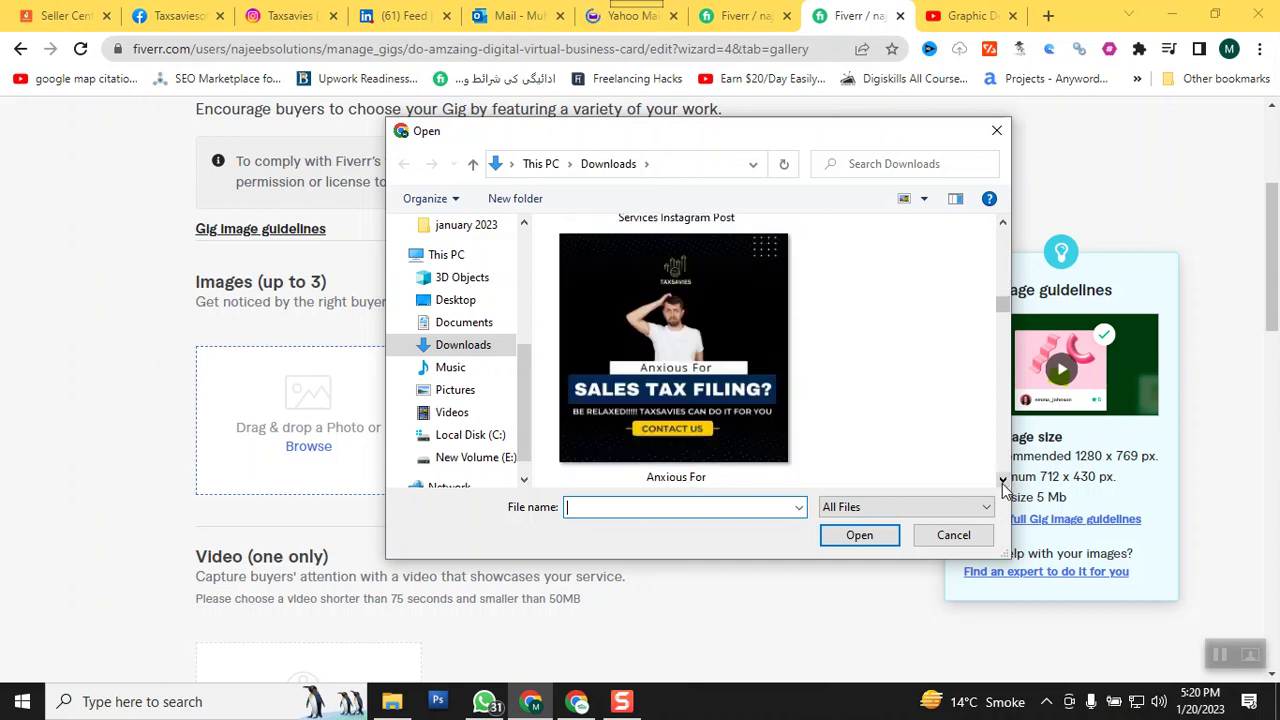
left_click(688, 348)
left_click(858, 540)
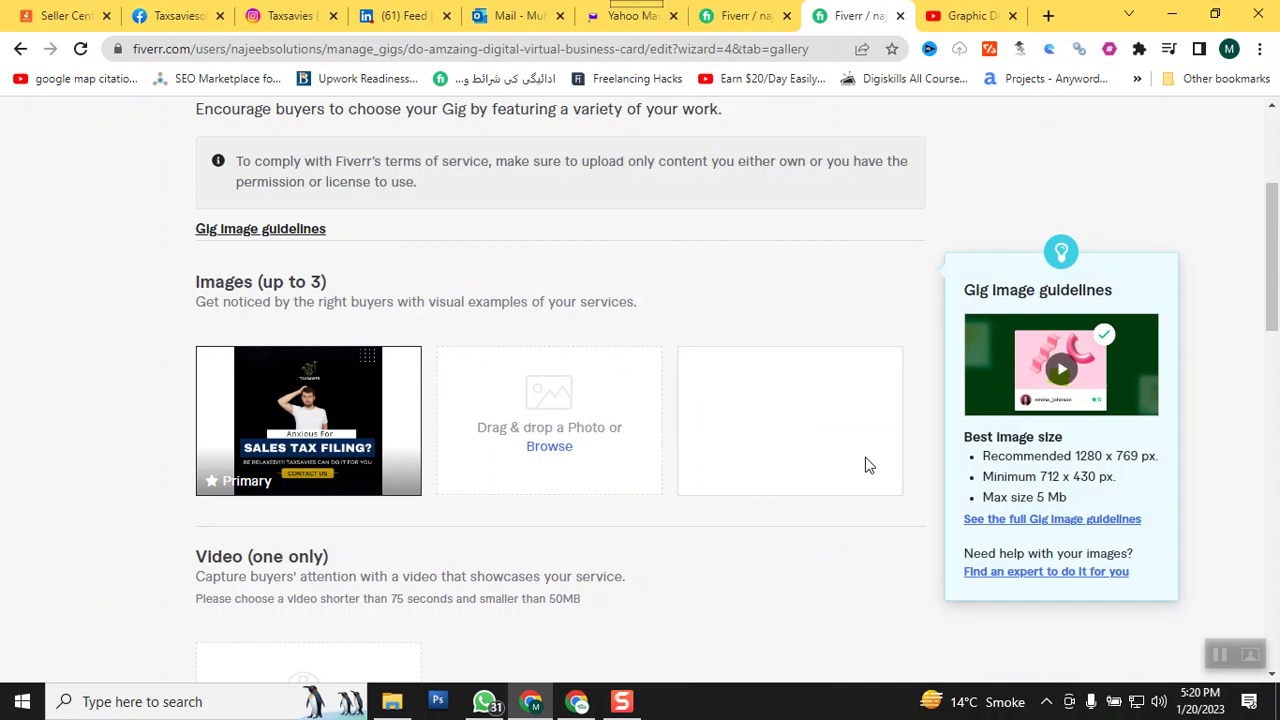
scroll(798, 472, "down", 3)
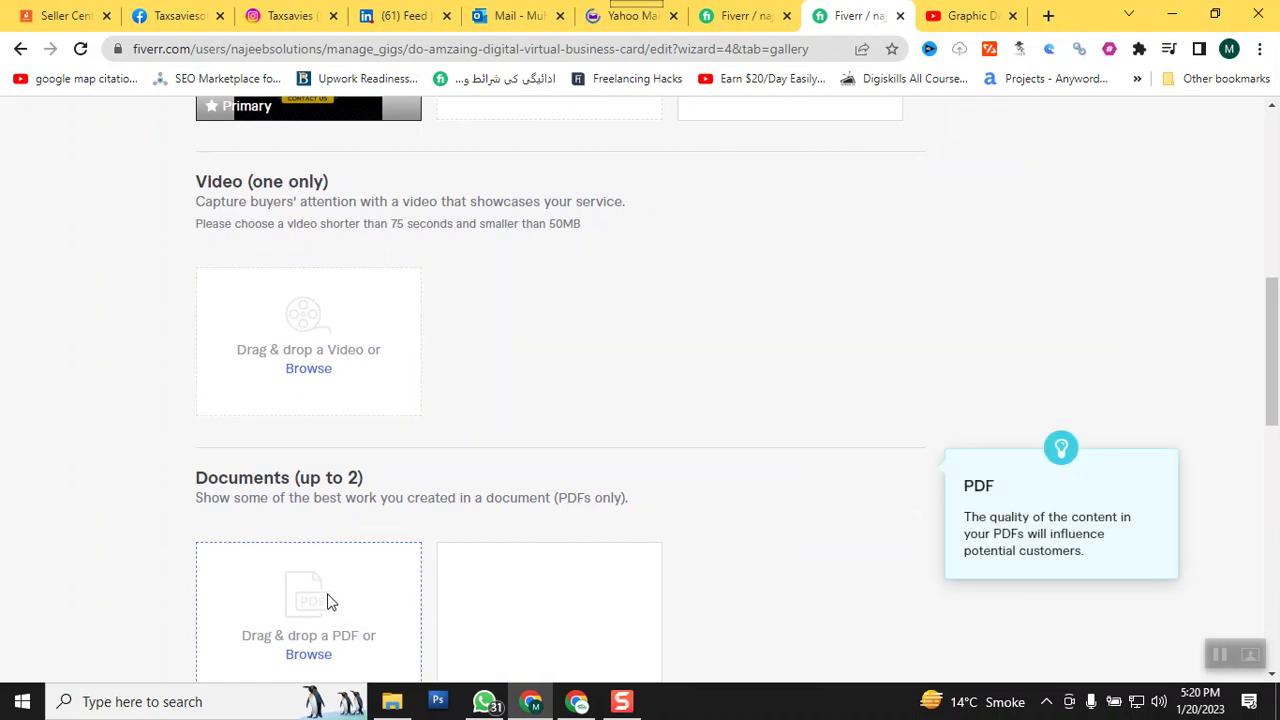
Review the gallery's video and document sections, accept the declaration of original materials, and save the gallery to continue to the Publish stage.
scroll(698, 452, "down", 3)
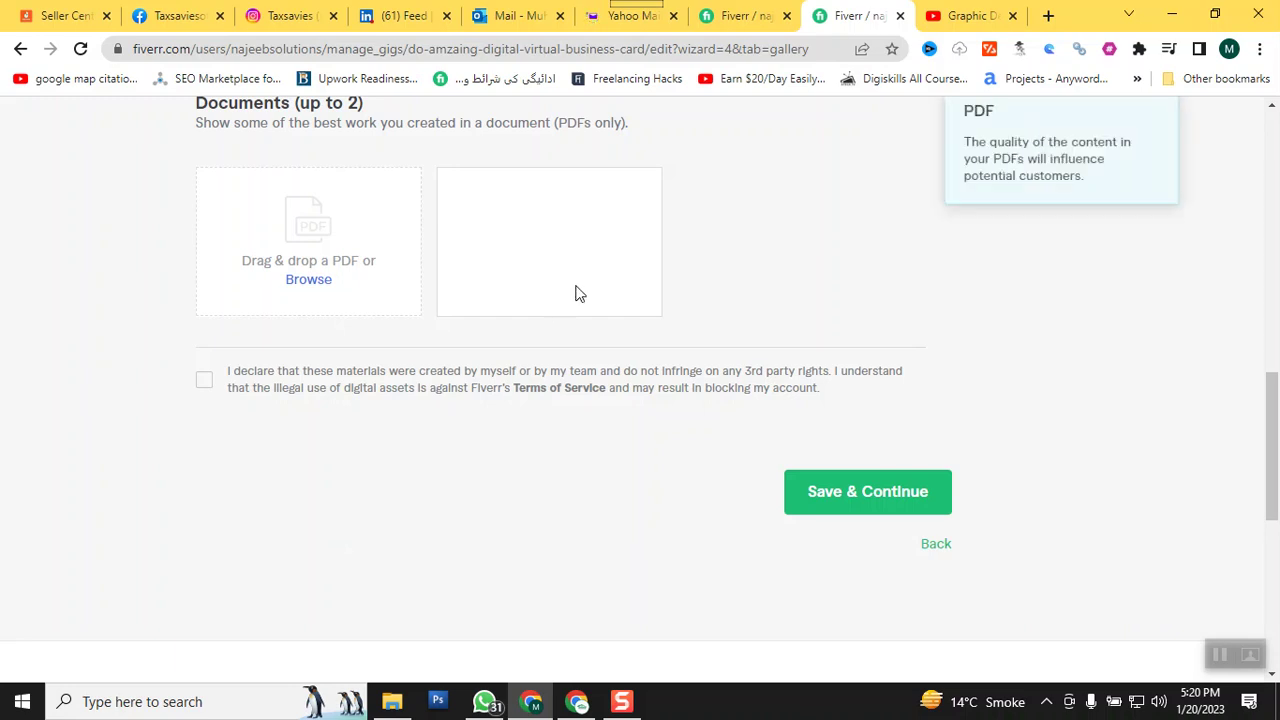
scroll(571, 289, "up", 10)
scroll(563, 325, "down", 1)
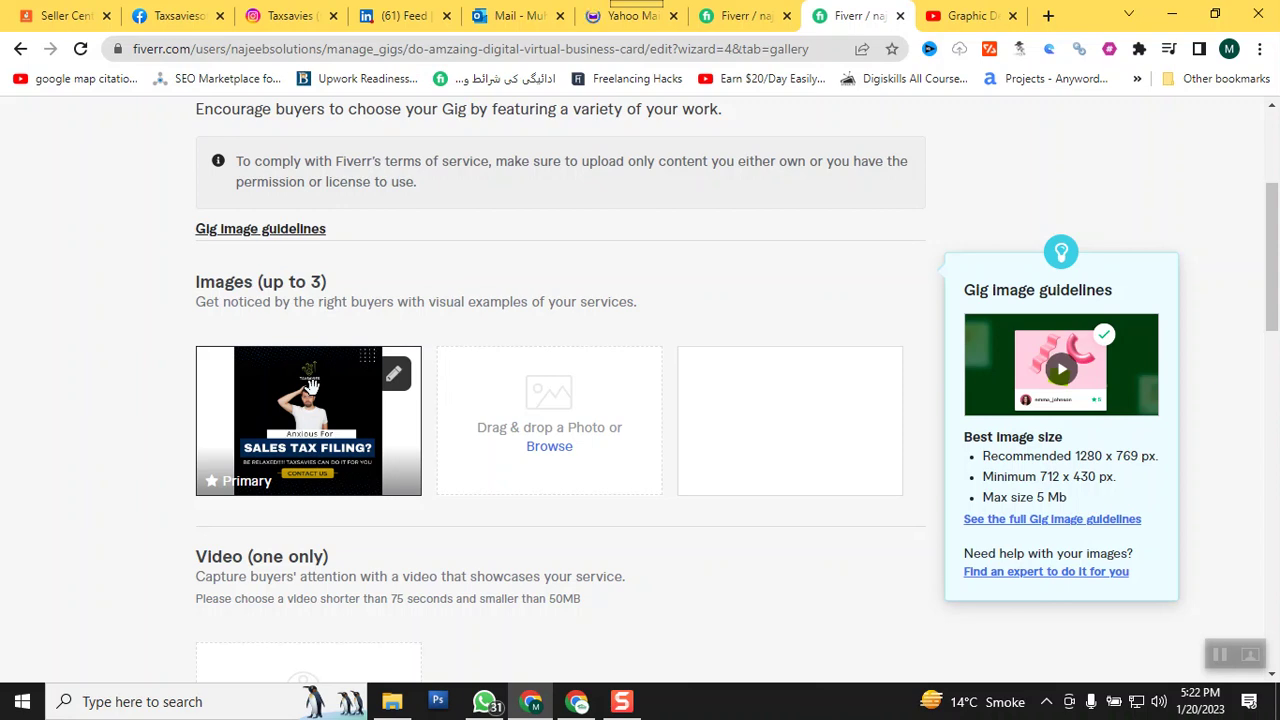
scroll(312, 385, "down", 8)
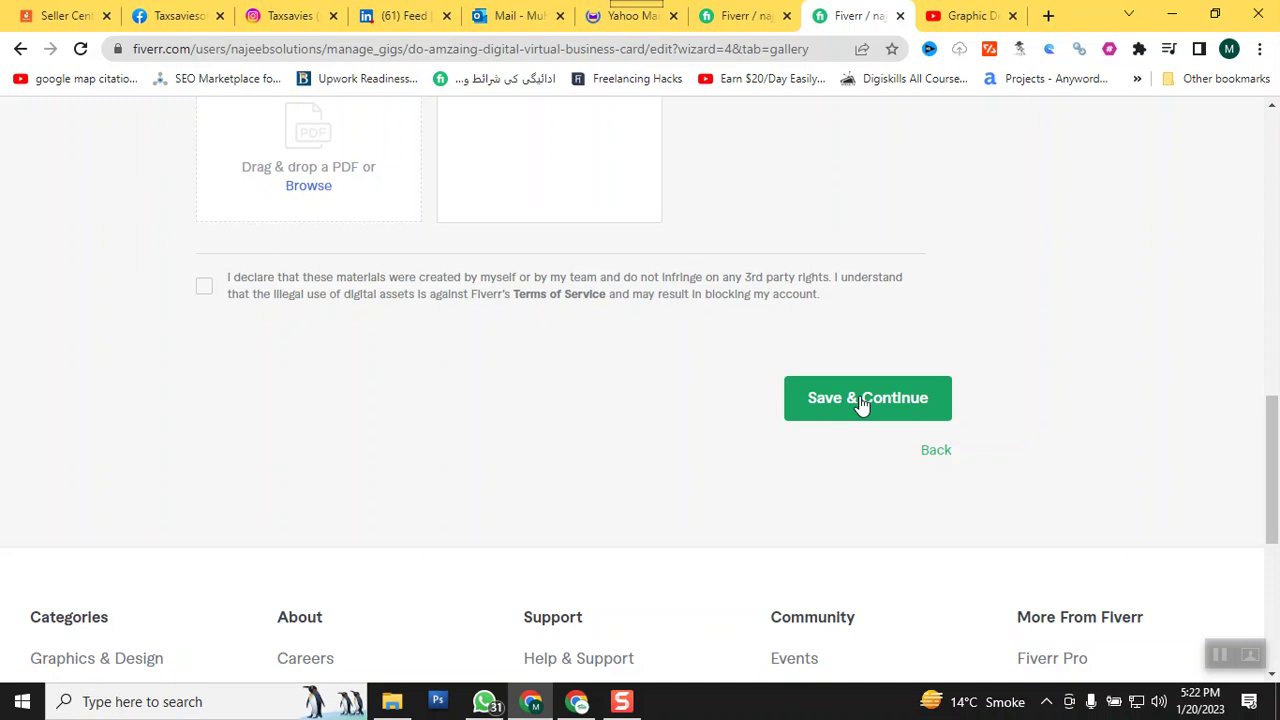
left_click(862, 401)
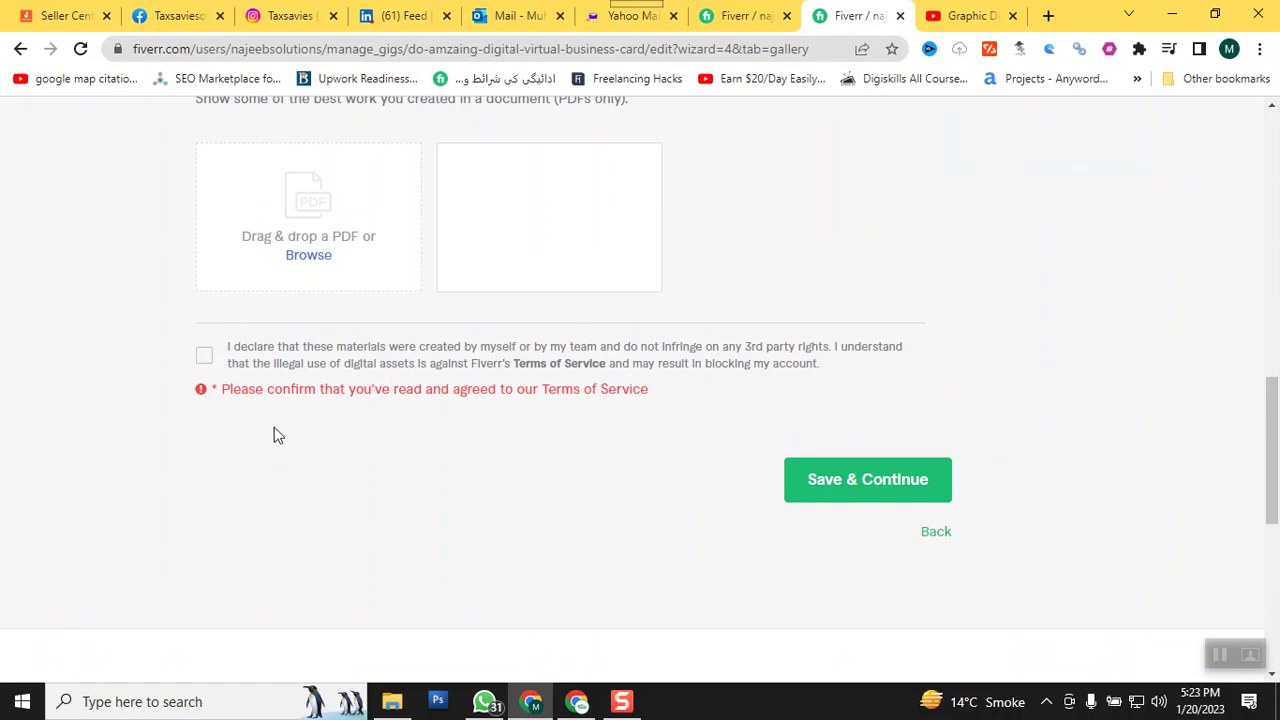
left_click(205, 362)
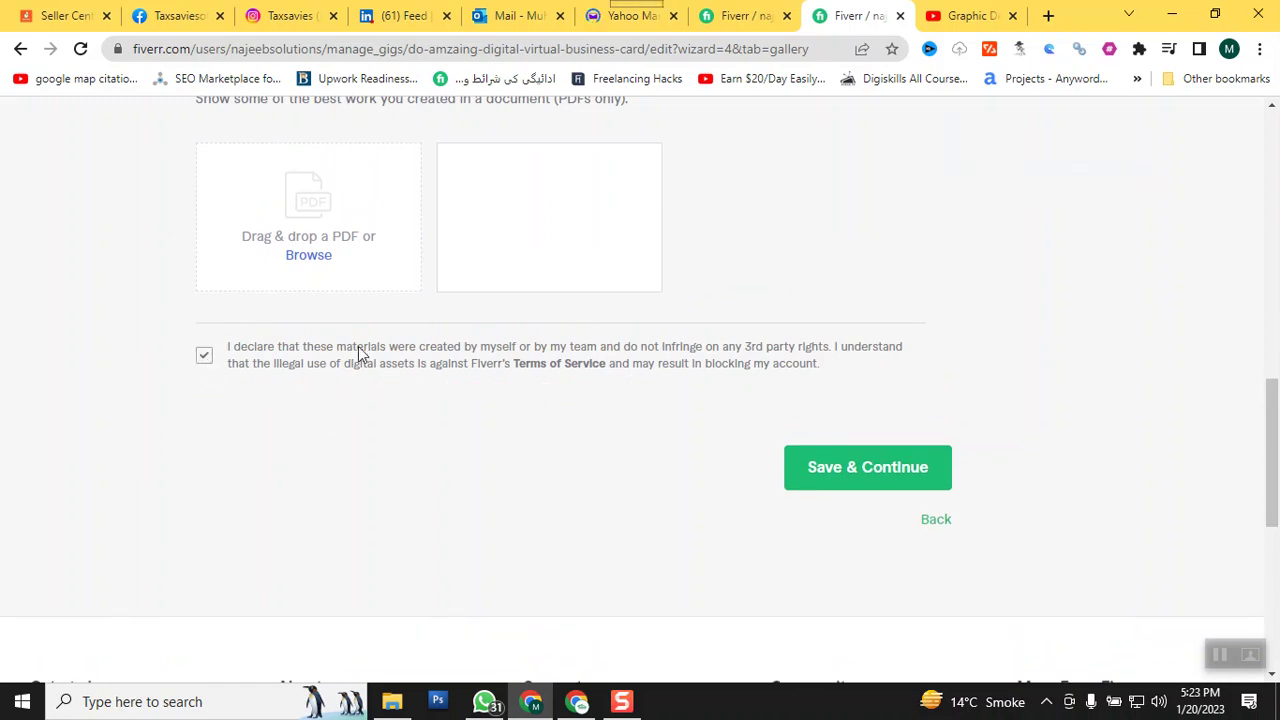
left_click(877, 471)
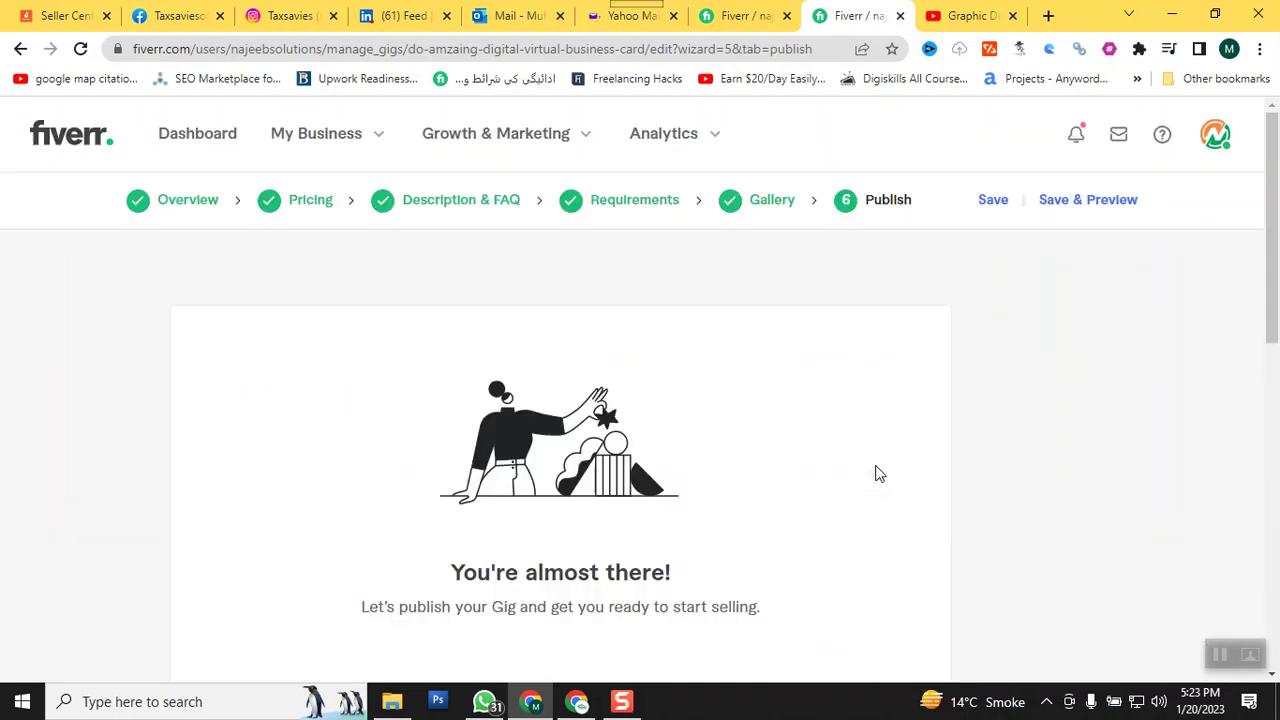
Look over the gig's Publish stage, and minimize this browser window to return to the other seller's business card gig.
scroll(860, 472, "down", 4)
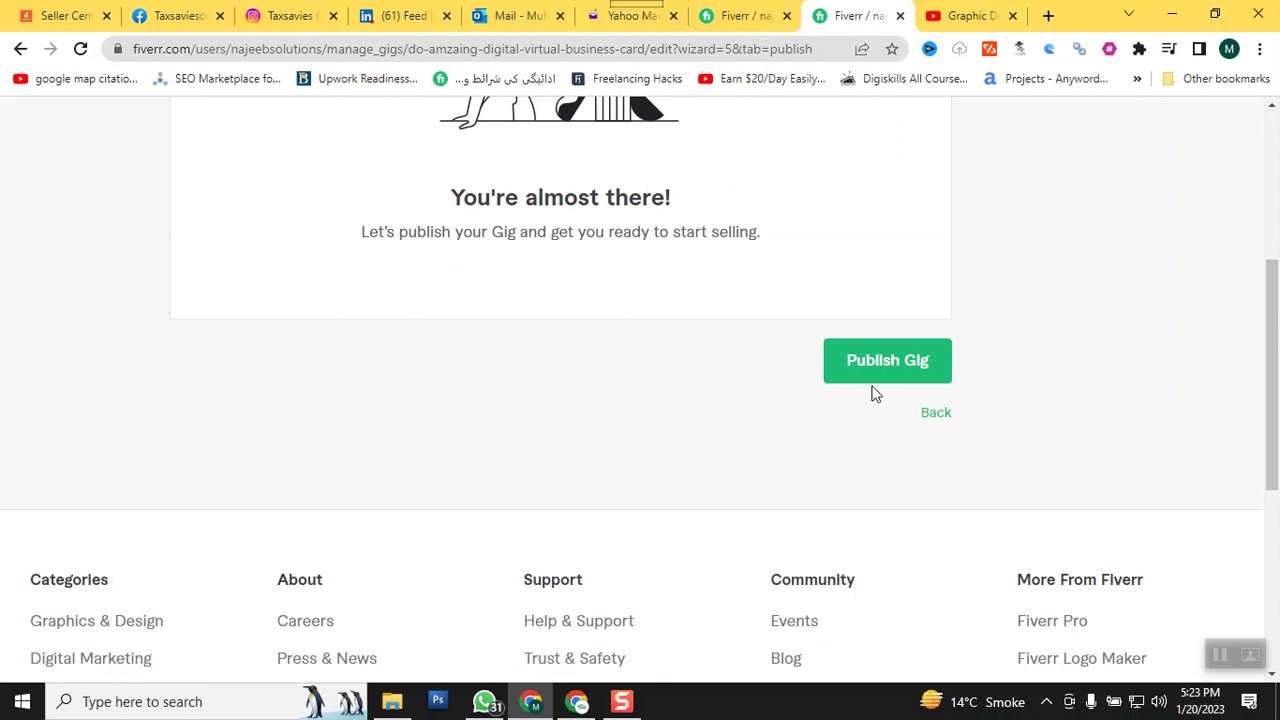
scroll(905, 420, "up", 4)
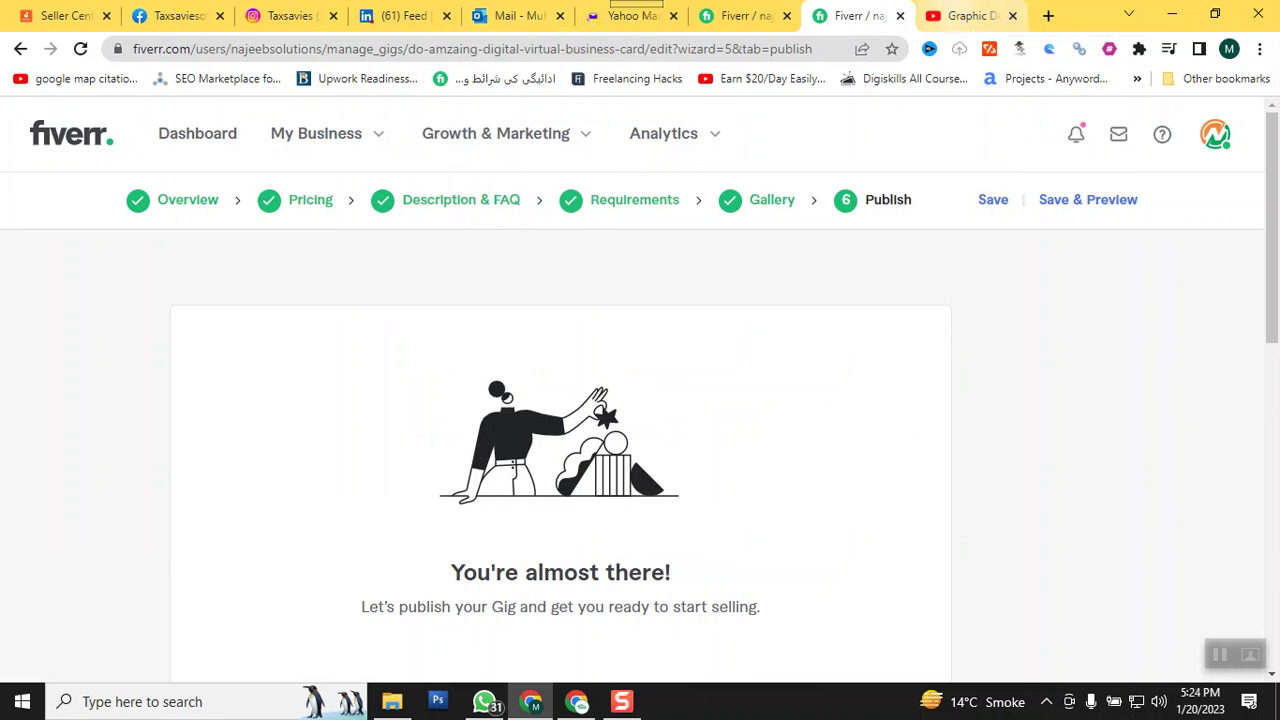
left_click(967, 15)
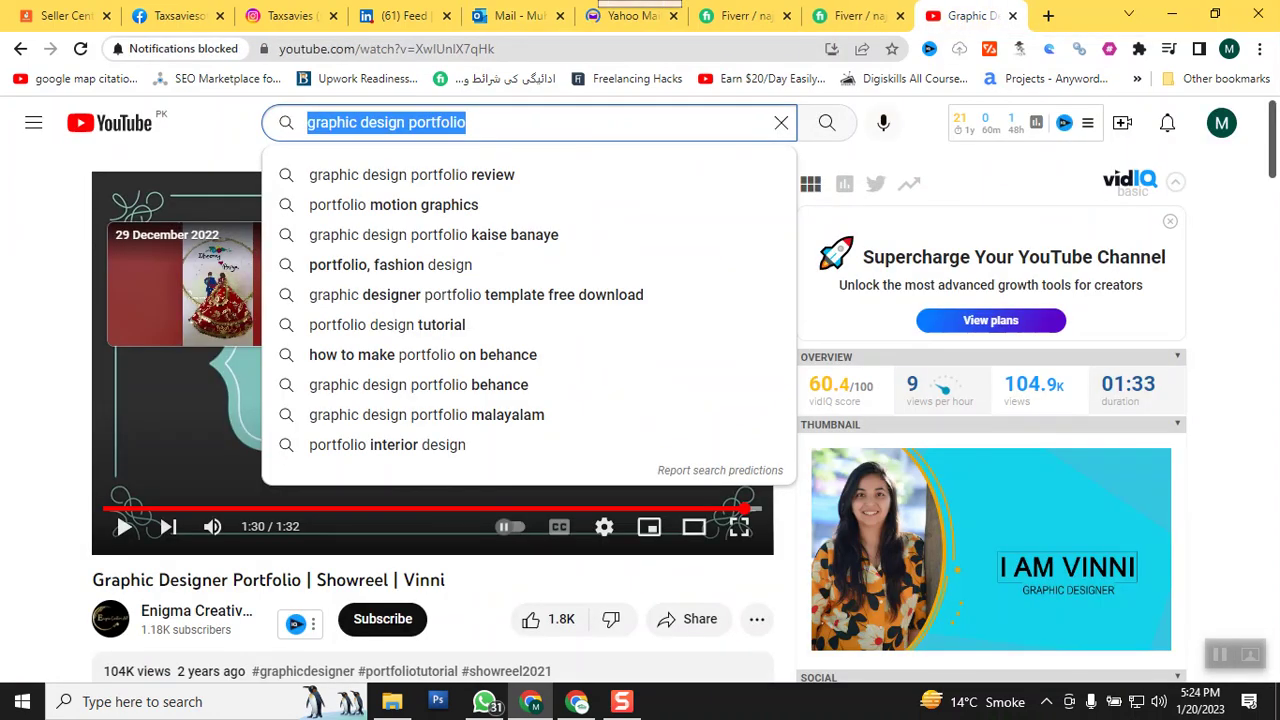
left_click(1176, 12)
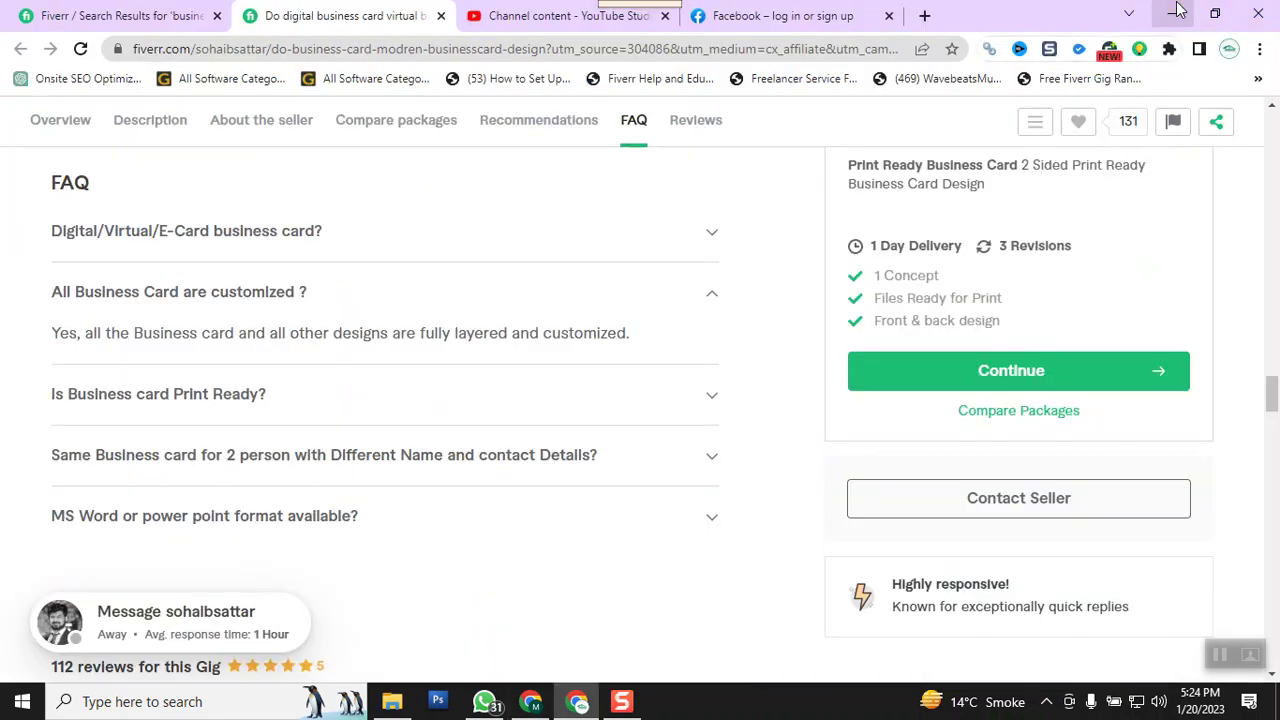